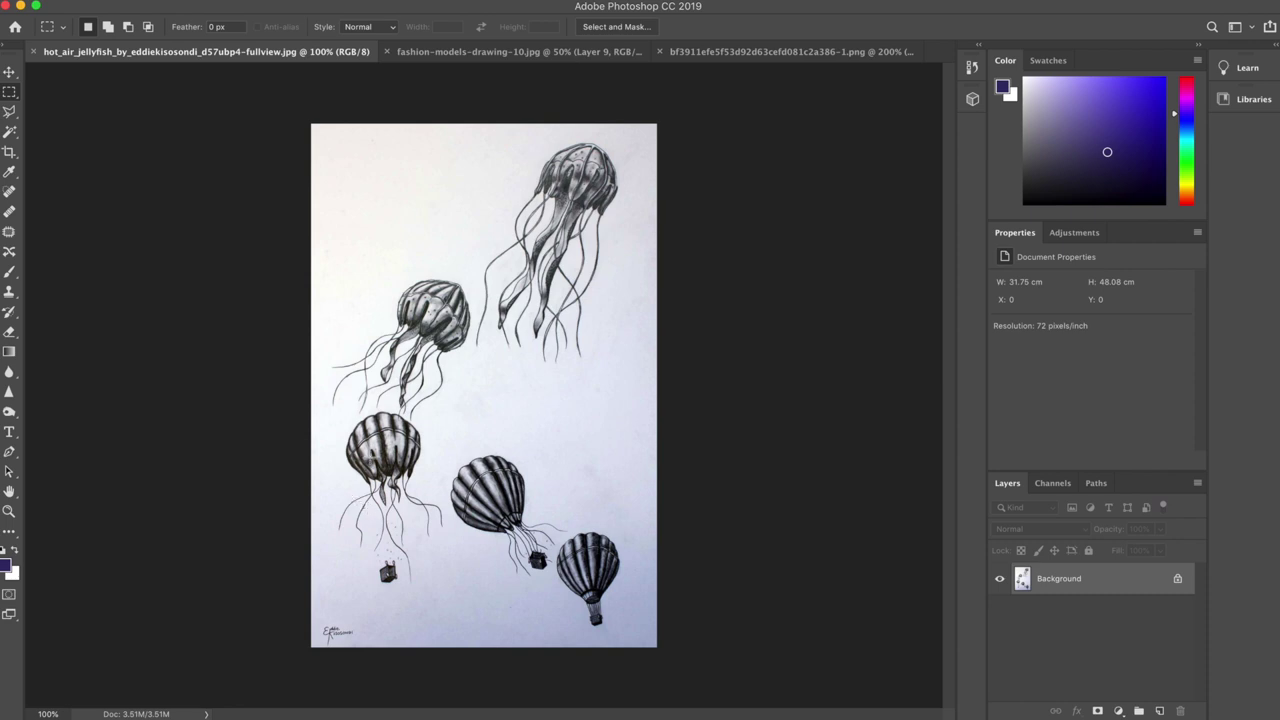
Lasso the lower-left jellyfish and drop it onto the blank figure outline document as a new layer
{"action": "left_click", "coordinate": [9, 113]}
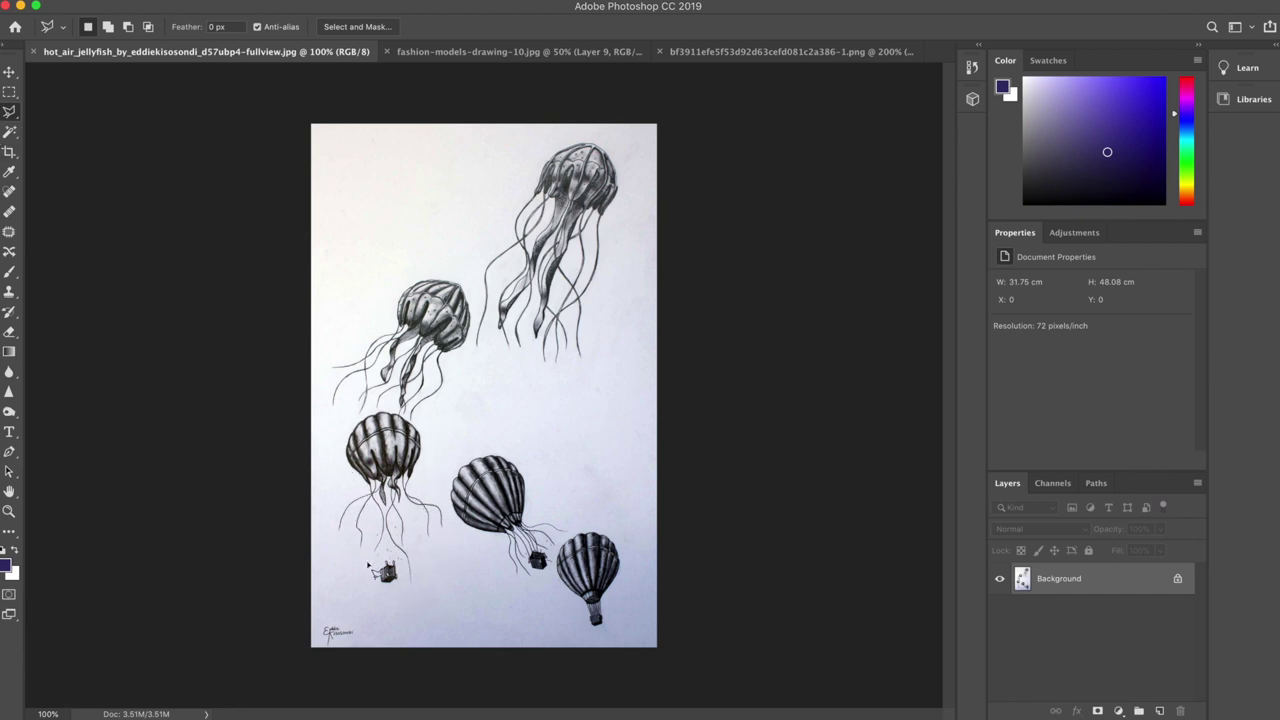
{"action": "mouse_move", "coordinate": [340, 510]}
{"action": "left_mouse_down"}
{"action": "mouse_move", "coordinate": [370, 440]}
{"action": "mouse_move", "coordinate": [407, 427]}
{"action": "mouse_move", "coordinate": [445, 512]}
{"action": "mouse_move", "coordinate": [402, 577]}
{"action": "mouse_move", "coordinate": [420, 562]}
{"action": "mouse_move", "coordinate": [415, 582]}
{"action": "mouse_move", "coordinate": [396, 588]}
{"action": "mouse_move", "coordinate": [362, 527]}
{"action": "mouse_move", "coordinate": [360, 489]}
{"action": "left_mouse_up"}
{"action": "left_click", "coordinate": [750, 52]}
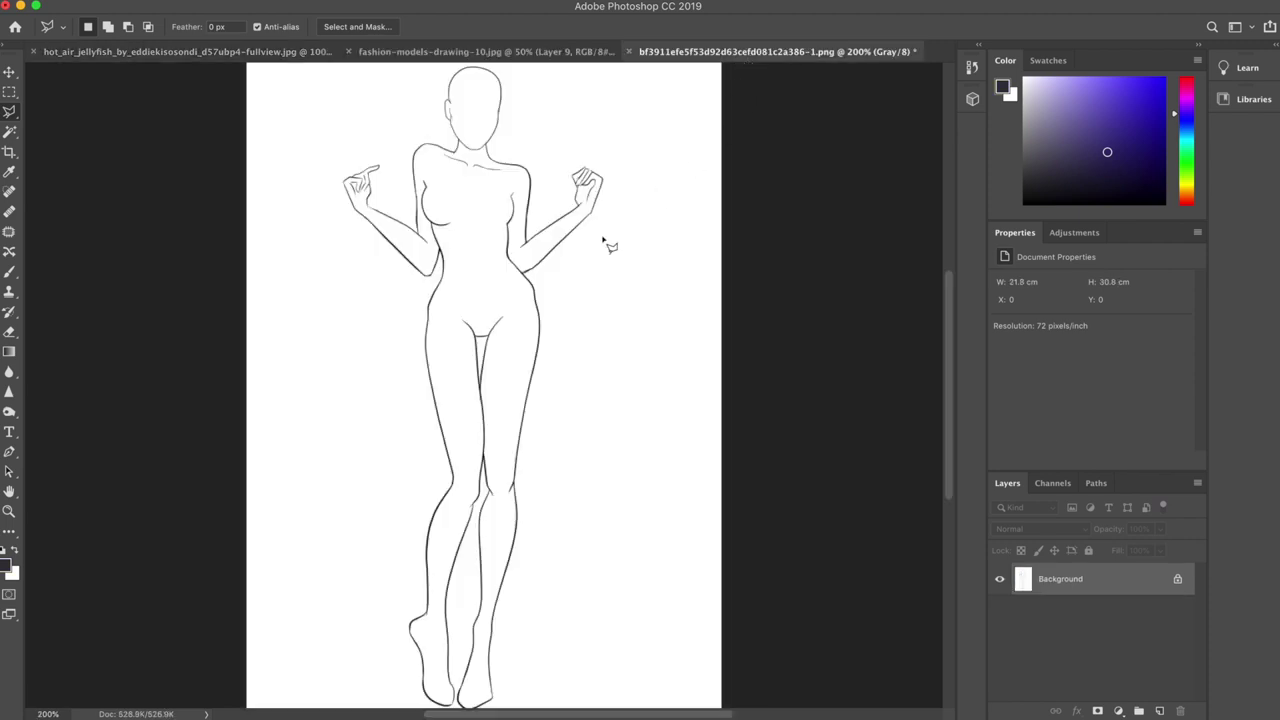
{"action": "key", "text": "super+minus"}
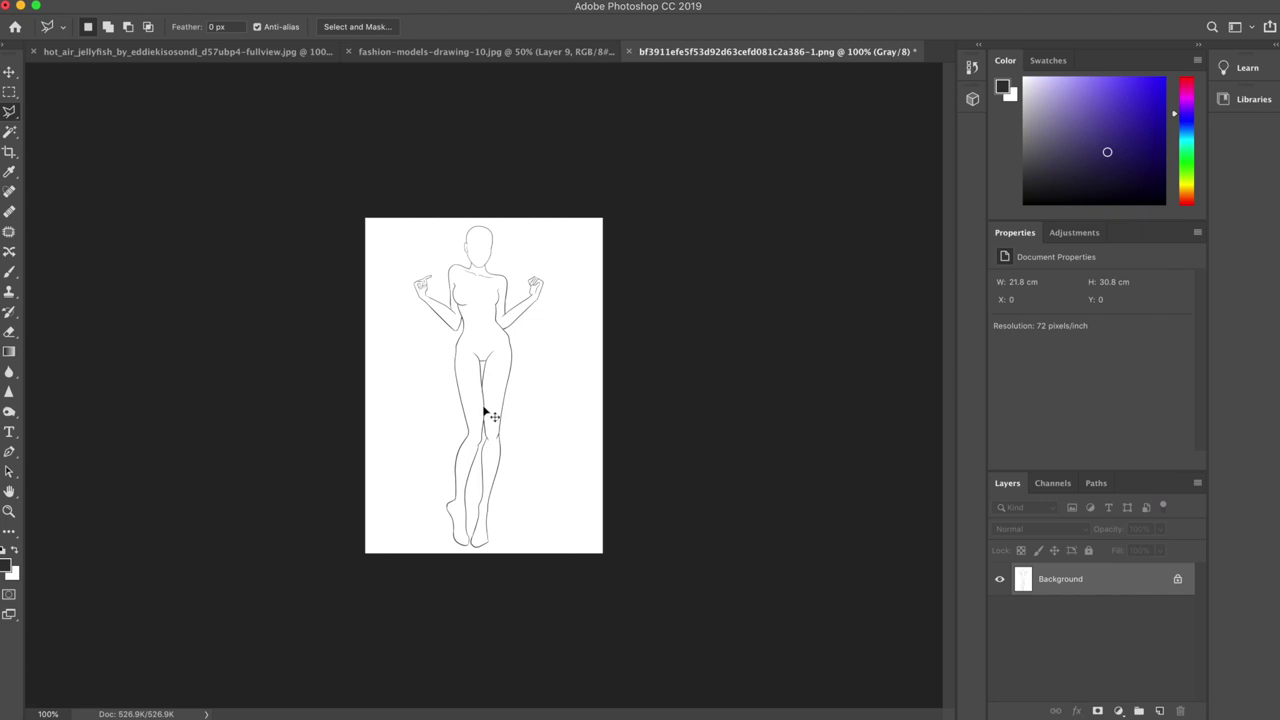
{"action": "left_click_drag", "start_coordinate": [490, 415], "coordinate": [490, 415]}
At 200% zoom, move the jellyfish layer left across the figure
{"action": "key", "text": "super+equal"}
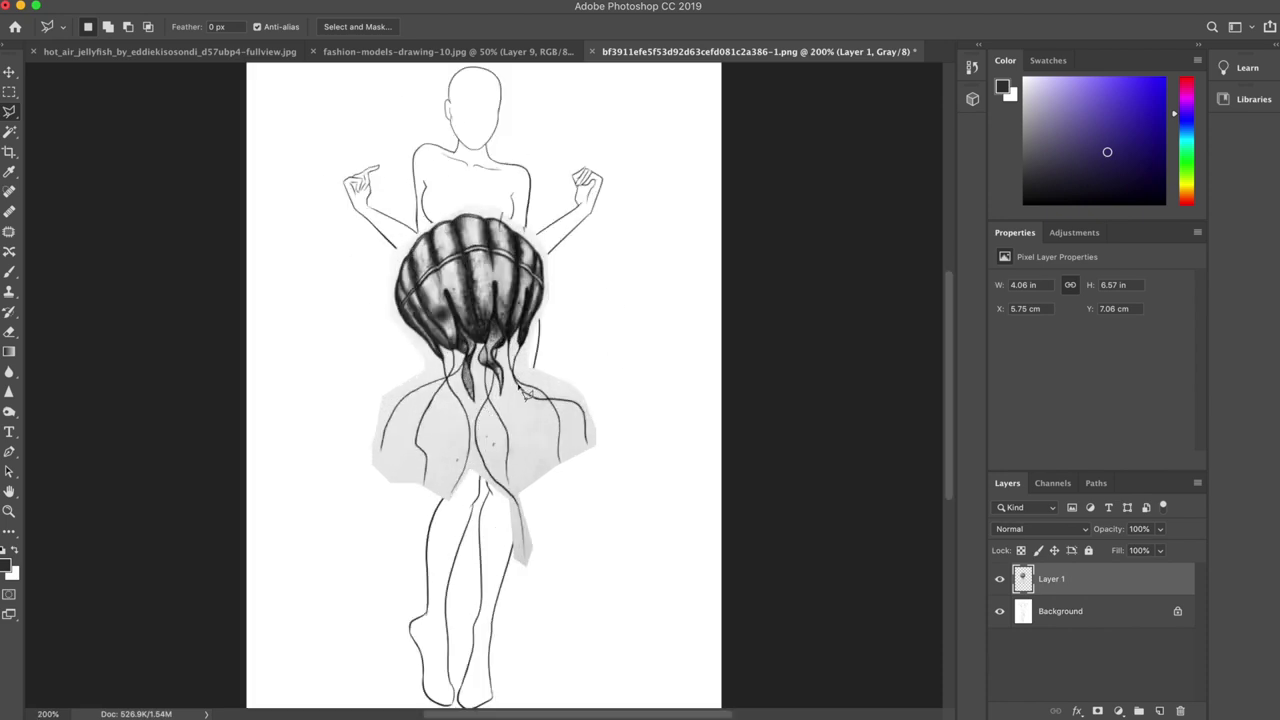
{"action": "left_click", "coordinate": [12, 70]}
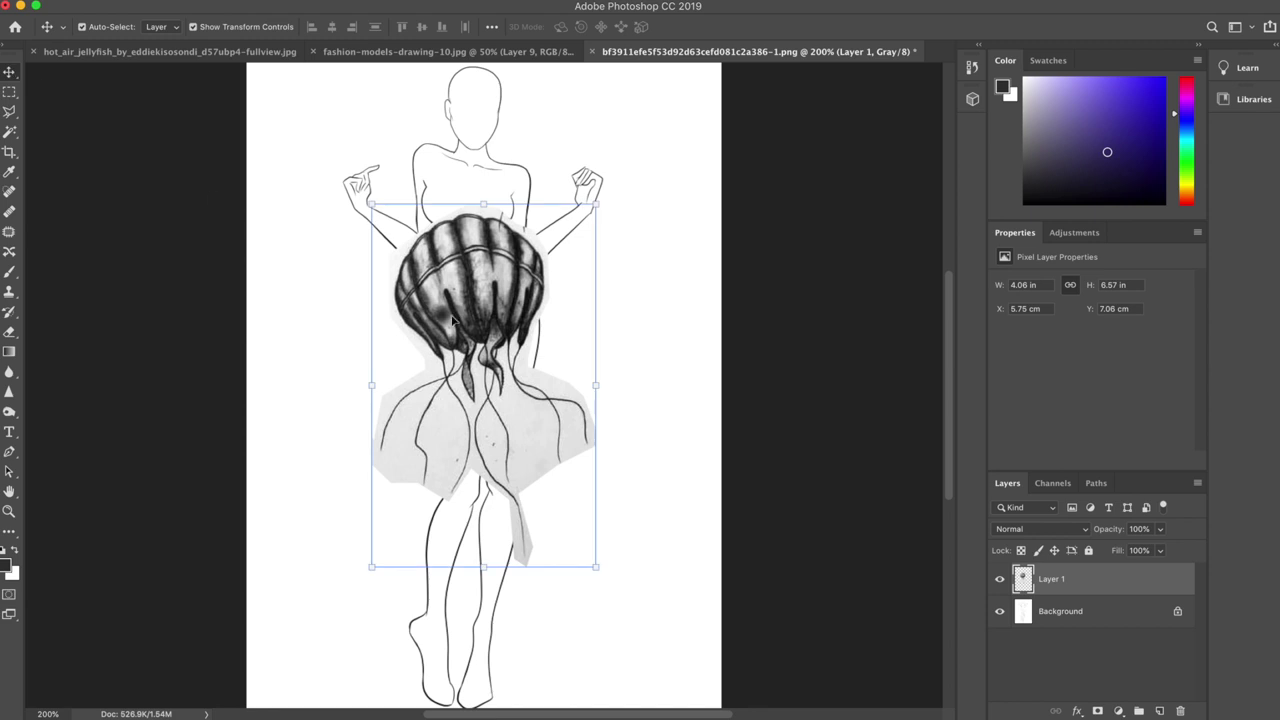
{"action": "left_click_drag", "start_coordinate": [452, 318], "coordinate": [506, 271]}
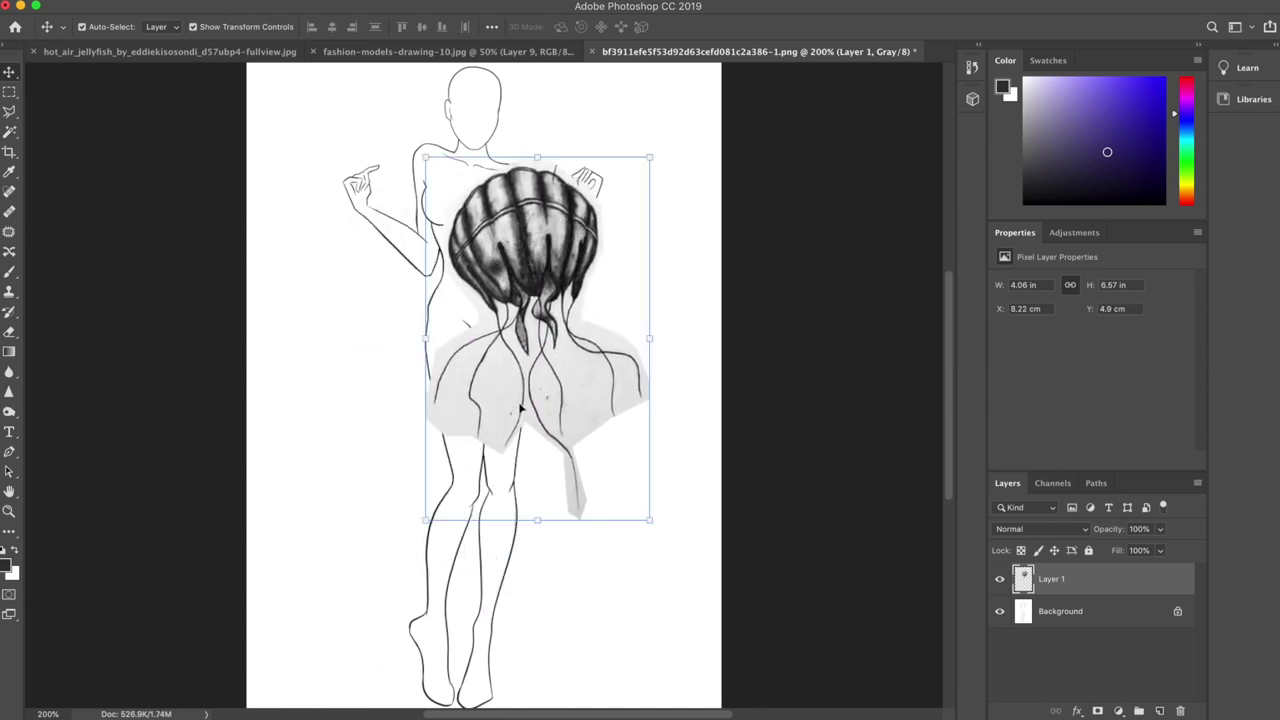
{"action": "left_click_drag", "start_coordinate": [517, 420], "coordinate": [416, 467]}
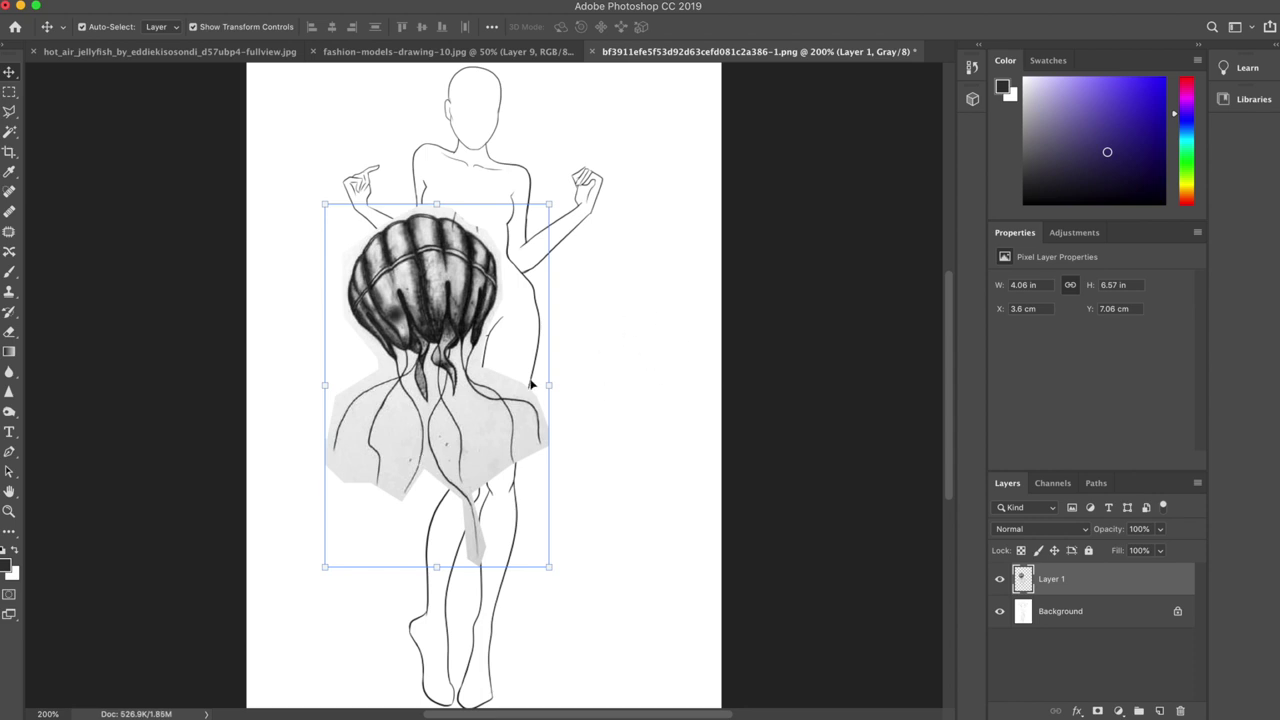
Whiten the jellyfish's grey paper with a Levels white input of 197
{"action": "left_click", "coordinate": [246, 2]}
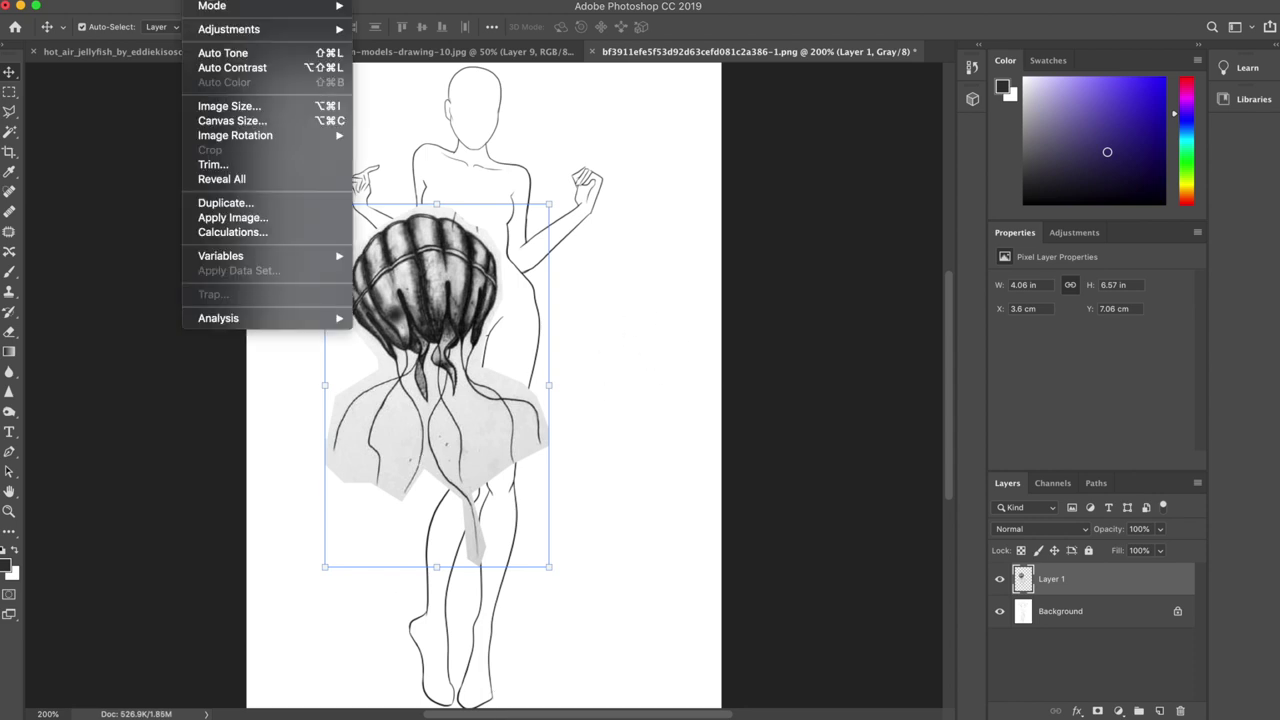
{"action": "mouse_move", "coordinate": [220, 32]}
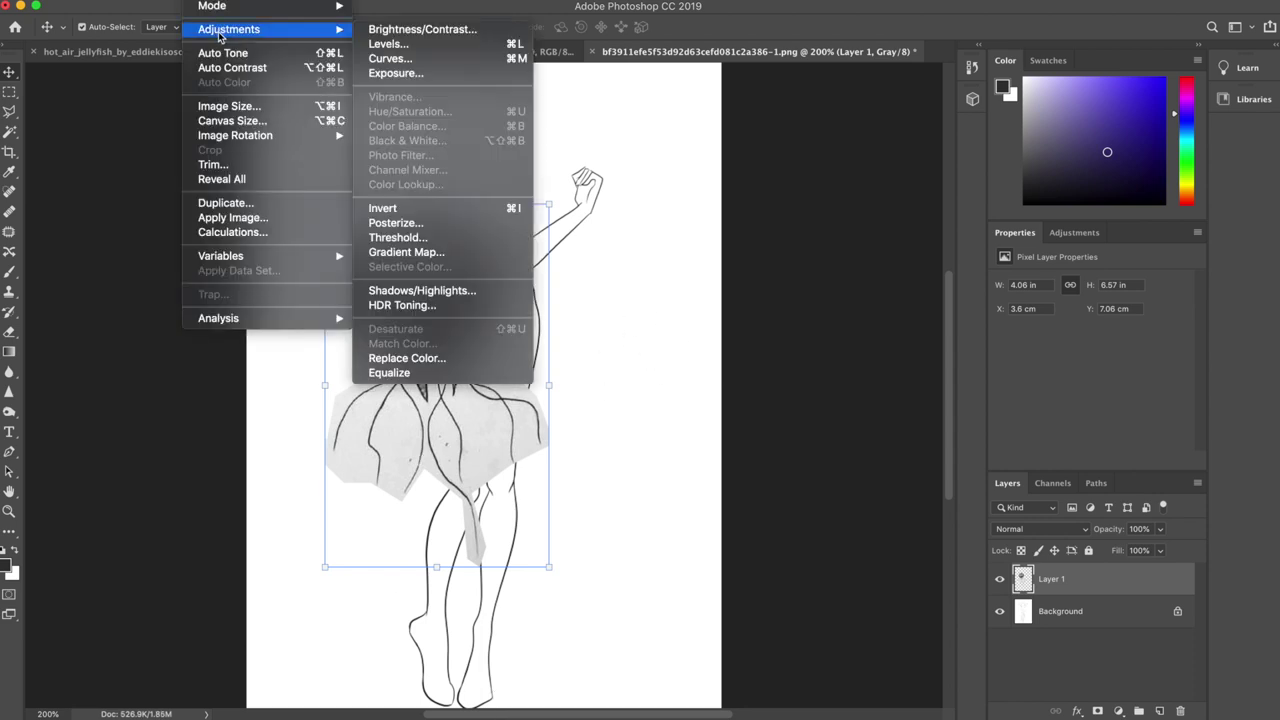
{"action": "left_click", "coordinate": [388, 45]}
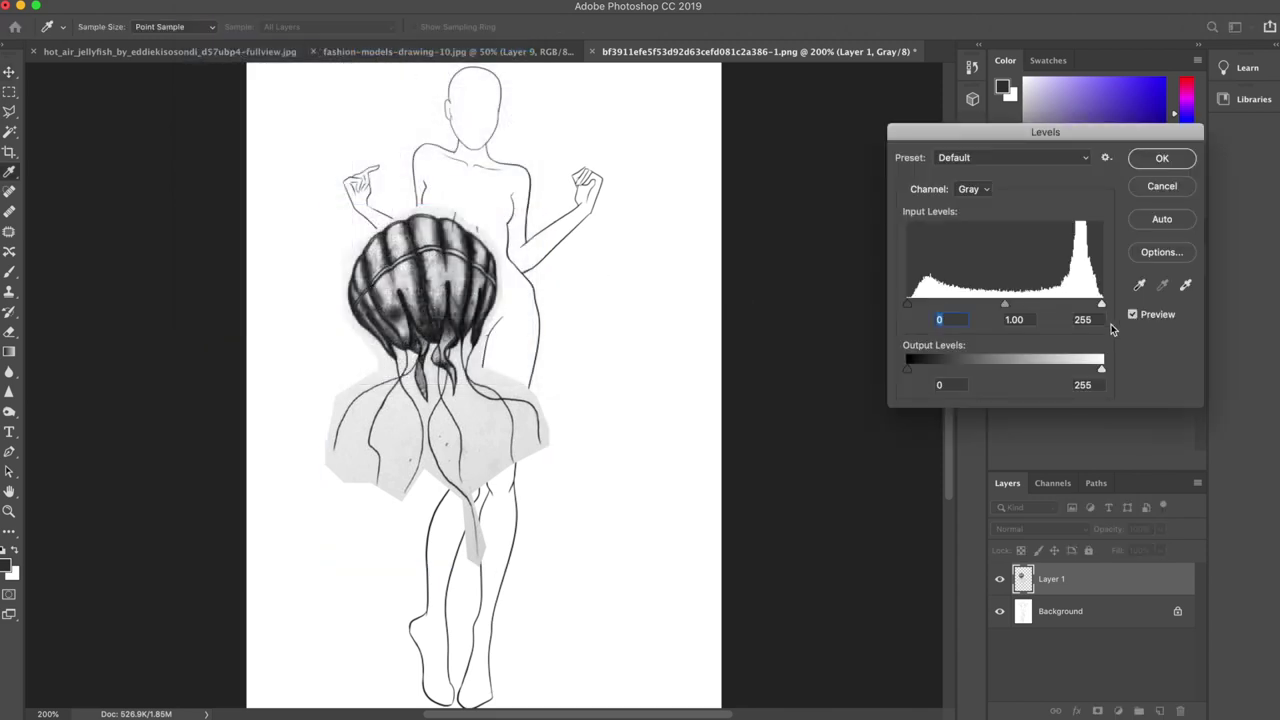
{"action": "left_click_drag", "start_coordinate": [1101, 304], "coordinate": [1058, 318]}
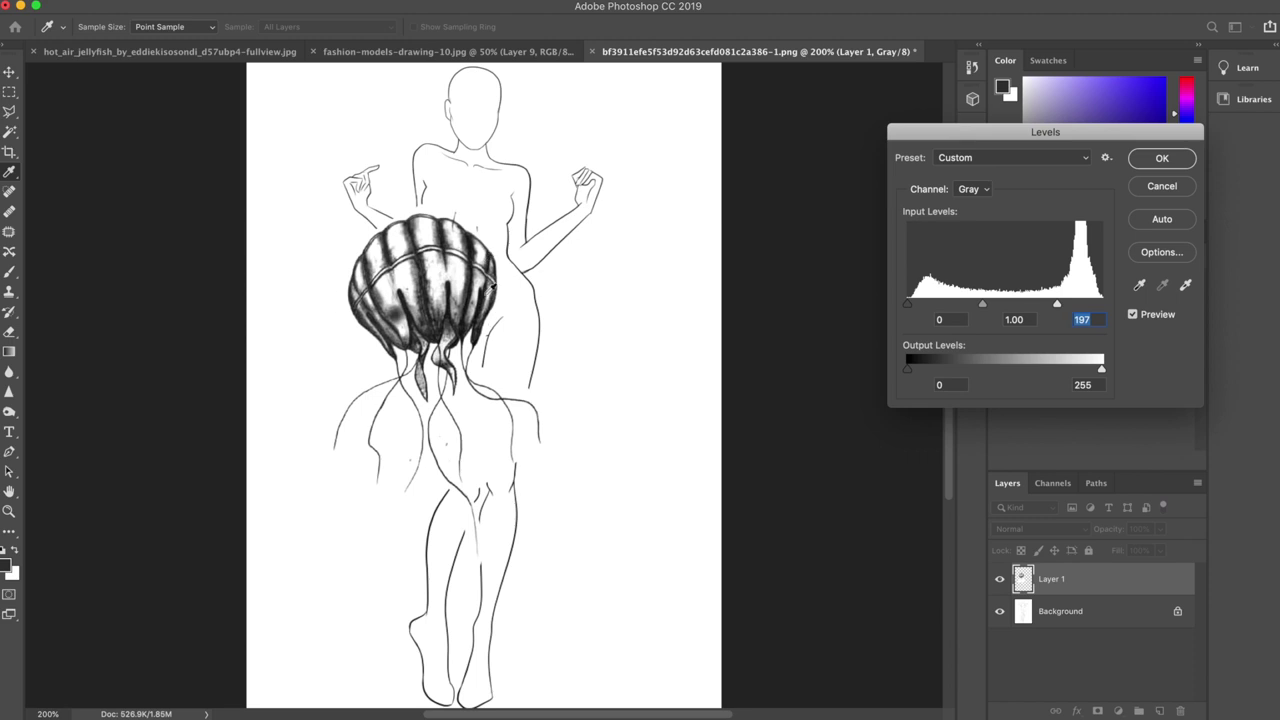
{"action": "left_click", "coordinate": [1162, 158]}
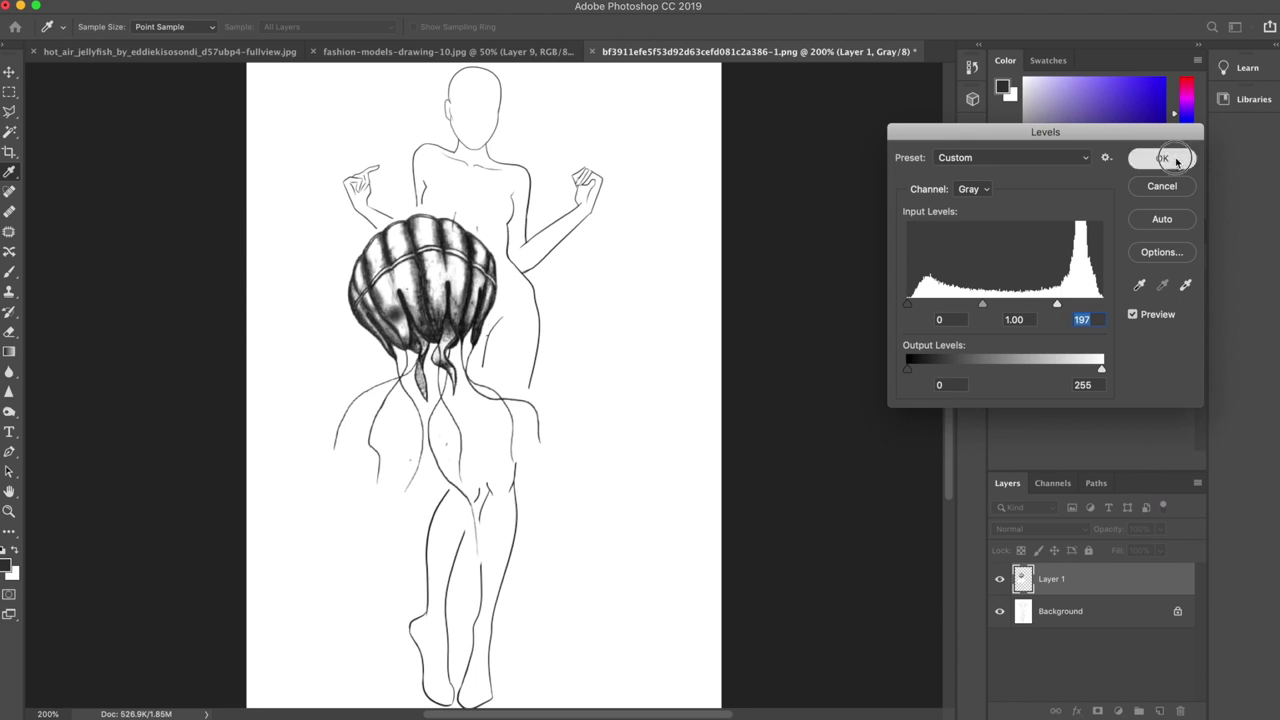
{"action": "key", "text": "v"}
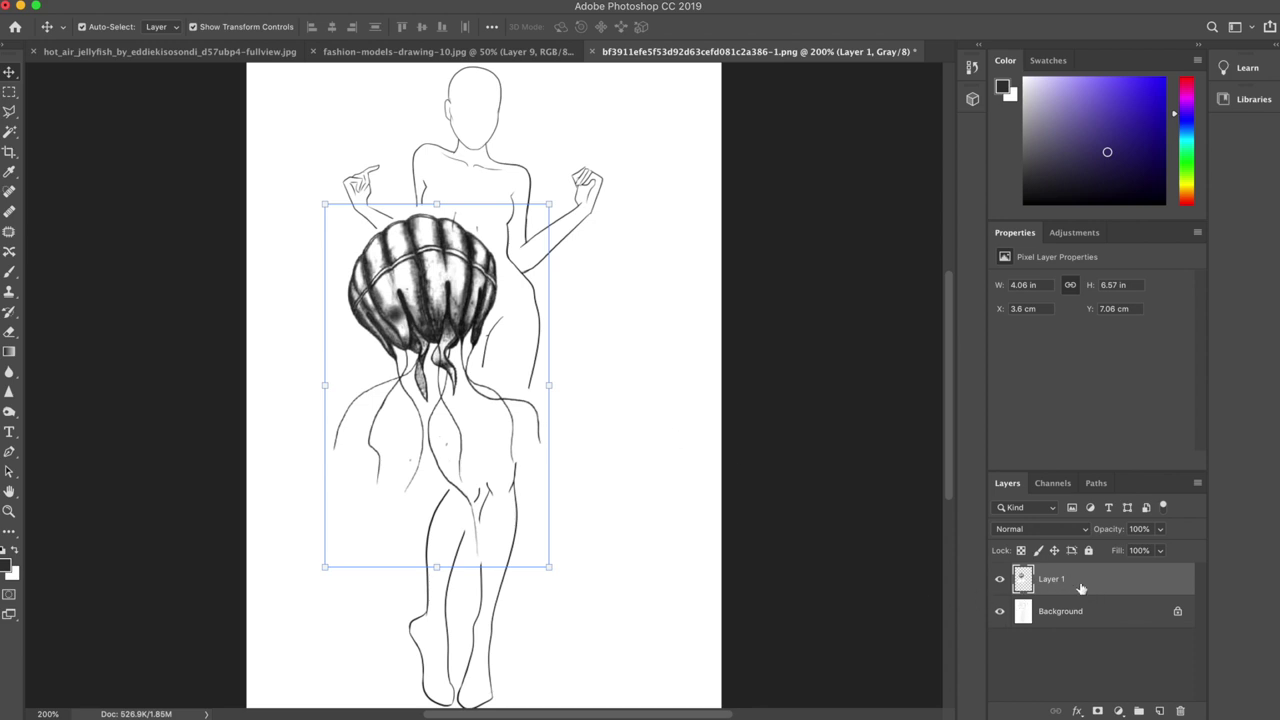
Recentre Layer 1's jellyfish on the figure and set its blend mode to Multiply
{"action": "left_click", "coordinate": [1062, 622]}
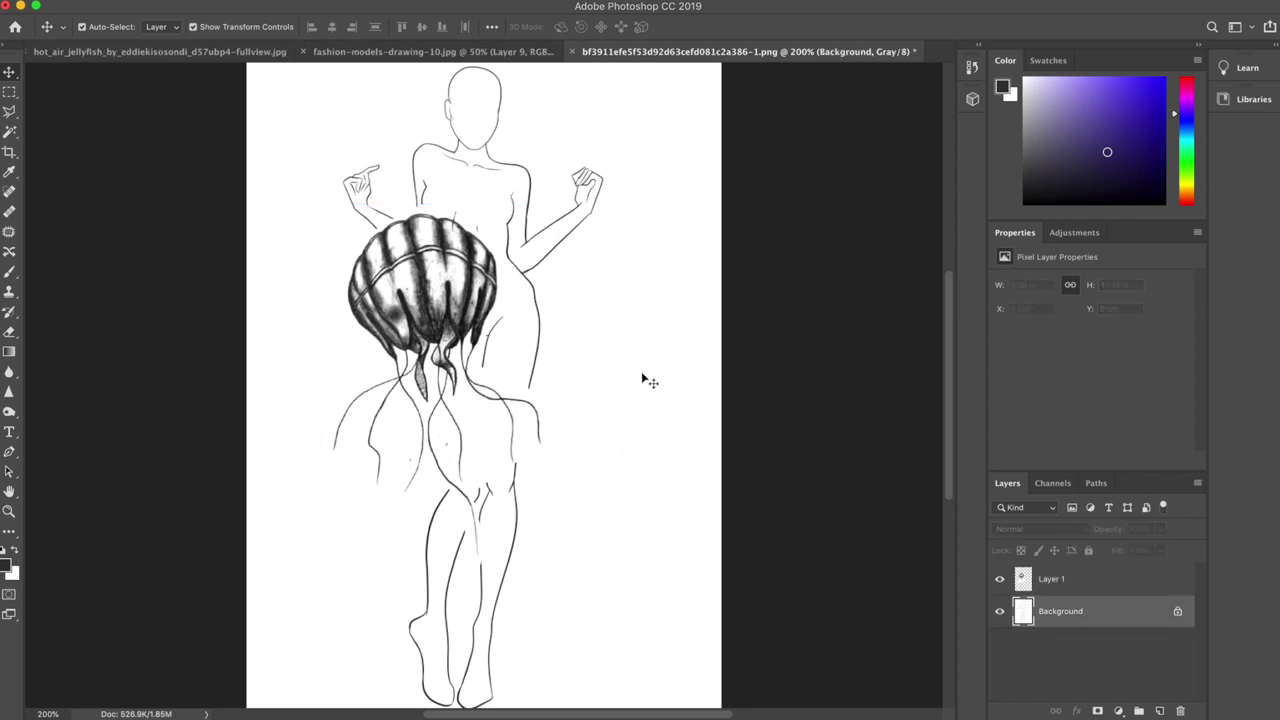
{"action": "left_click", "coordinate": [1091, 584]}
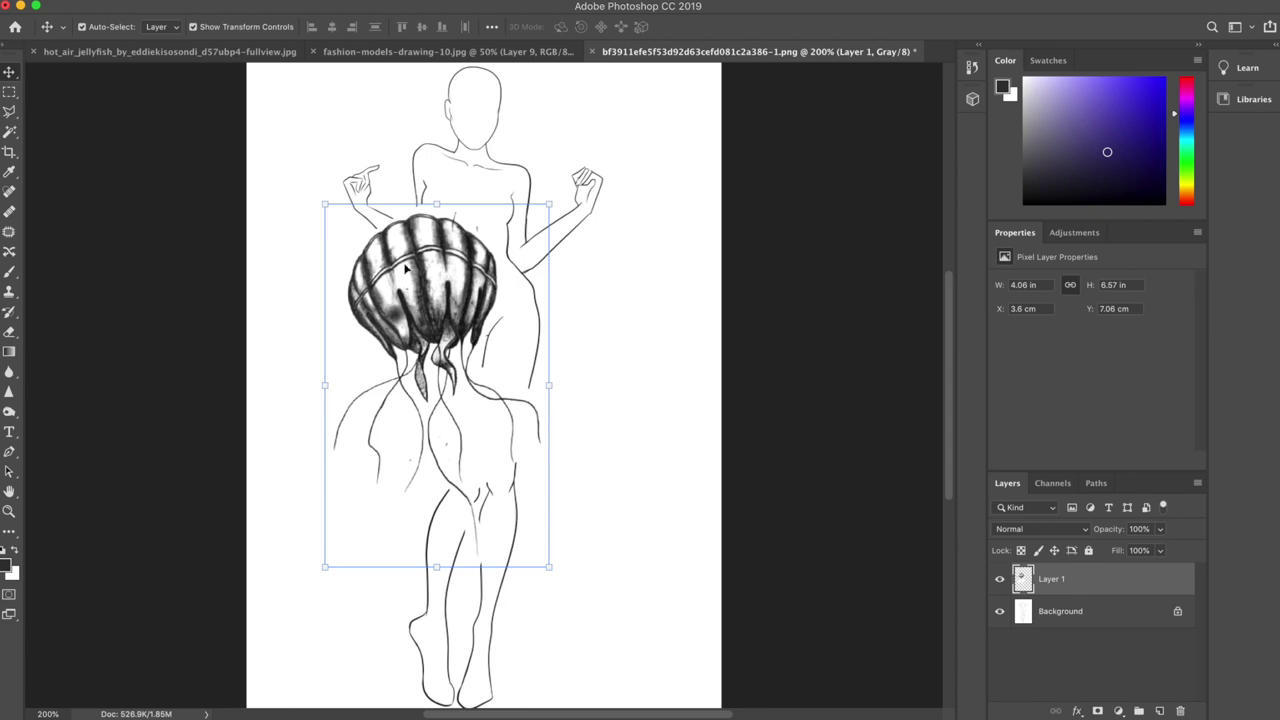
{"action": "left_click_drag", "start_coordinate": [405, 268], "coordinate": [452, 291]}
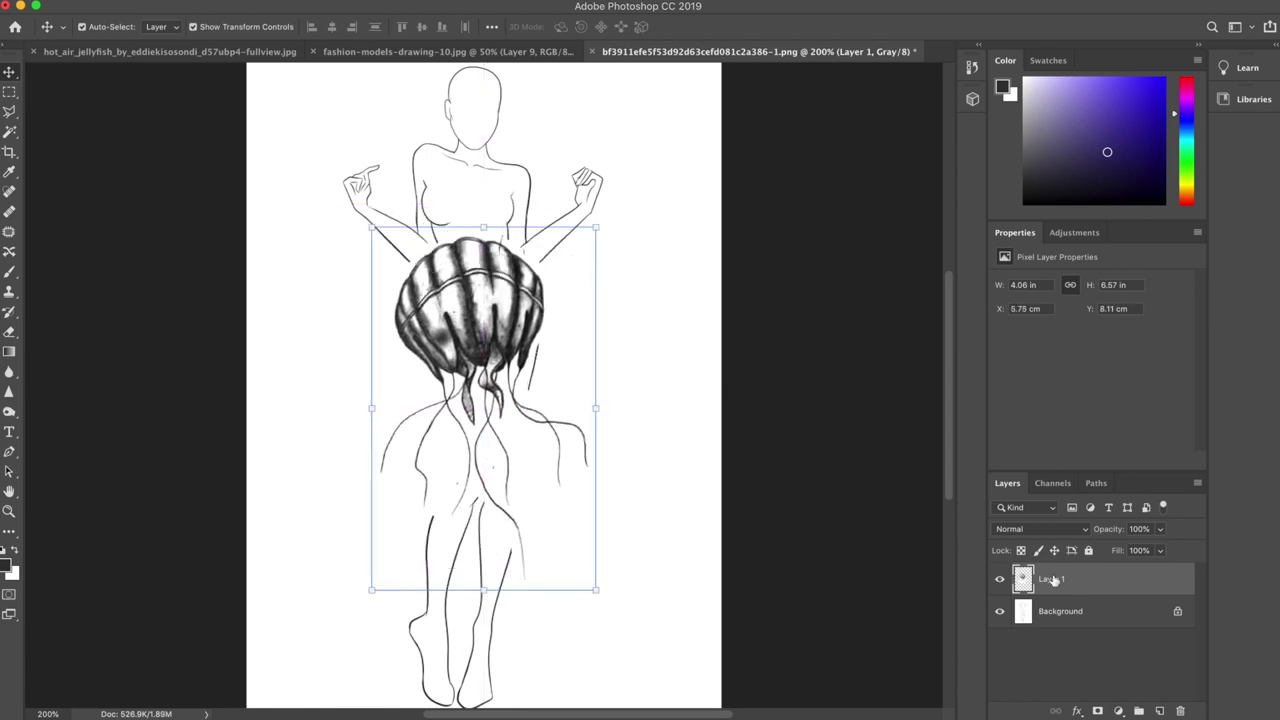
{"action": "left_click", "coordinate": [1070, 529]}
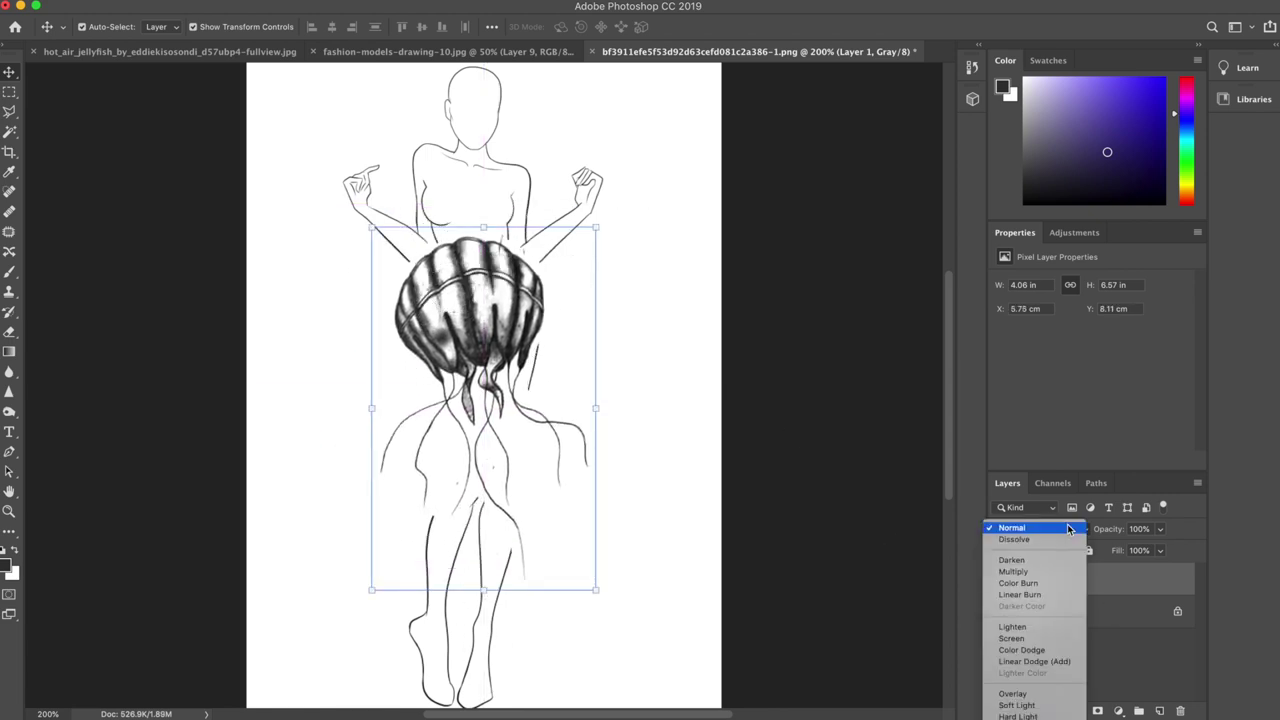
{"action": "left_click", "coordinate": [1051, 572]}
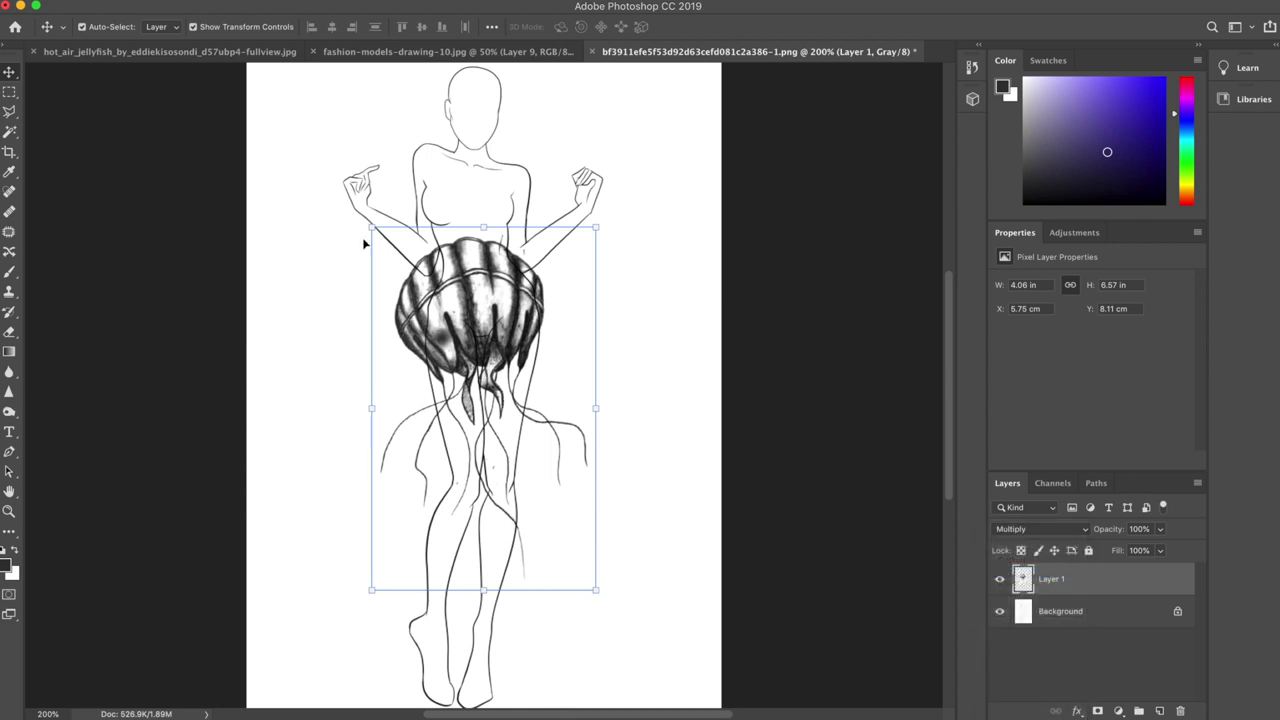
Enlarge the jellyfish slightly and move it down over the hips
{"action": "left_click", "coordinate": [294, 351]}
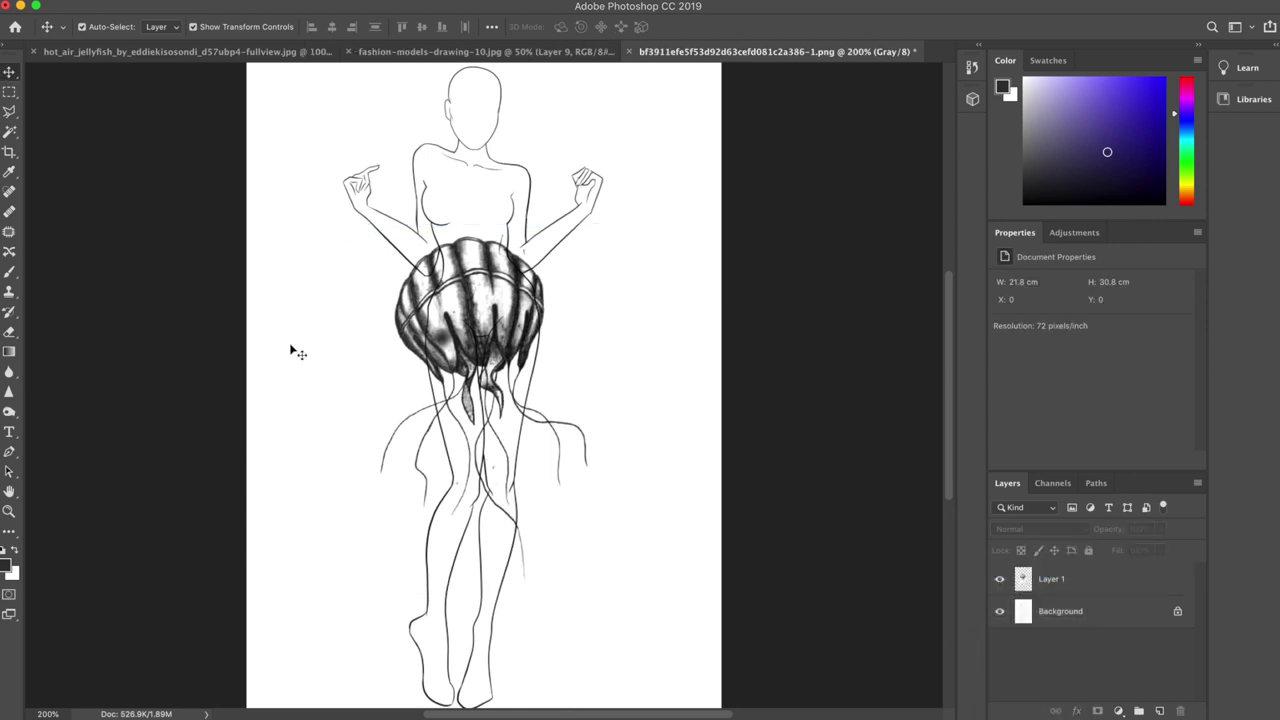
{"action": "left_click_drag", "start_coordinate": [507, 311], "coordinate": [536, 277]}
{"action": "left_click_drag", "start_coordinate": [614, 254], "coordinate": [636, 231]}
{"action": "left_click_drag", "start_coordinate": [552, 301], "coordinate": [526, 325]}
{"action": "key", "text": "Return"}
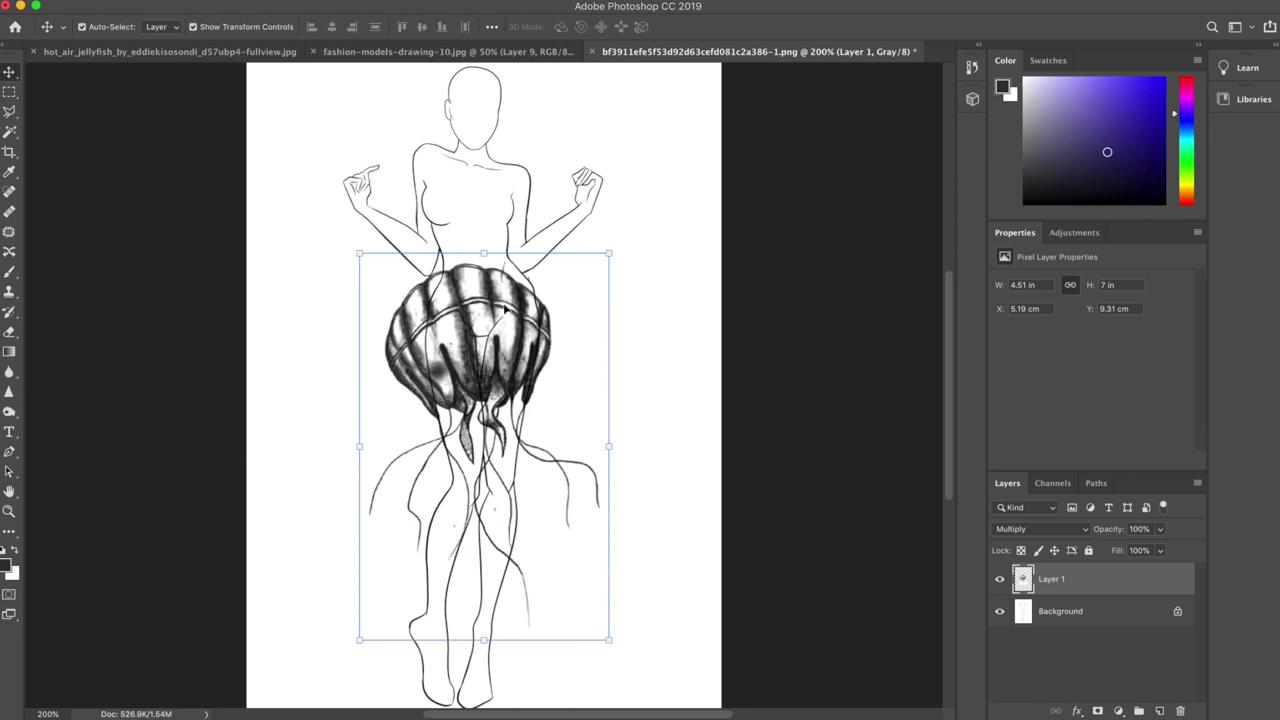
Rotate the jellyfish about -165°, shrink it to about half size, and place it above the head
{"action": "left_click", "coordinate": [617, 245]}
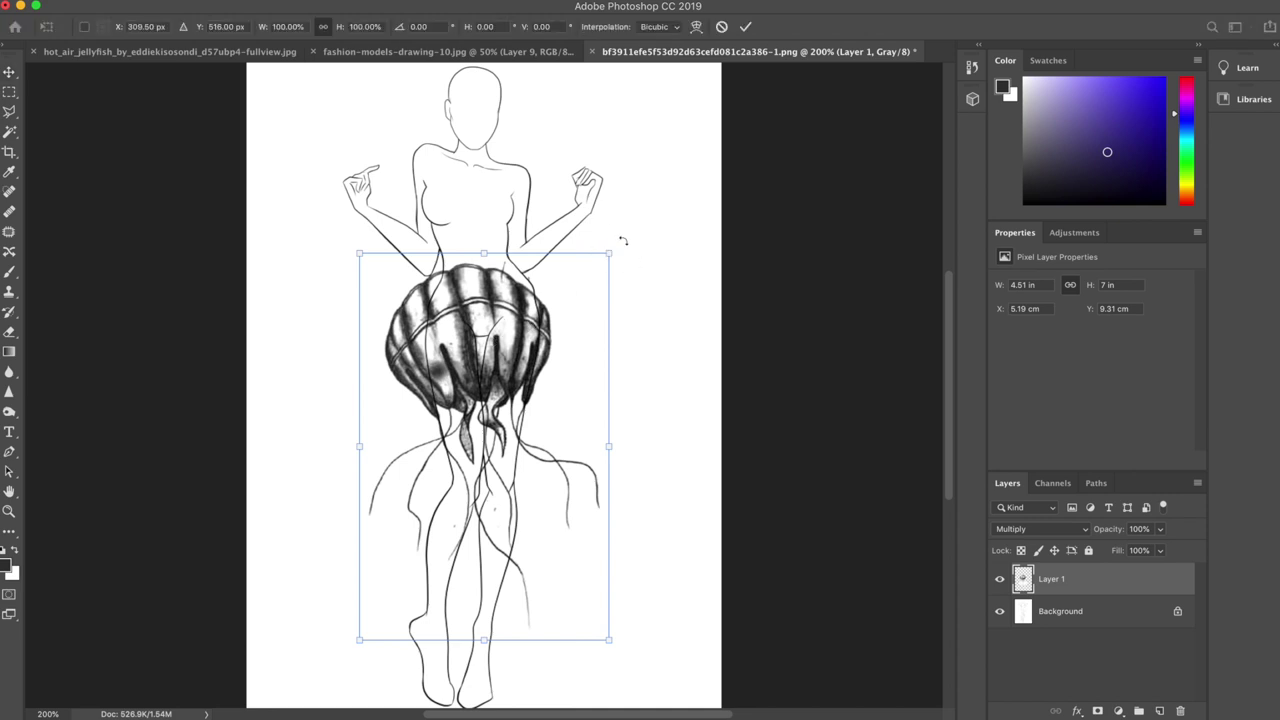
{"action": "left_click_drag", "start_coordinate": [622, 241], "coordinate": [349, 584]}
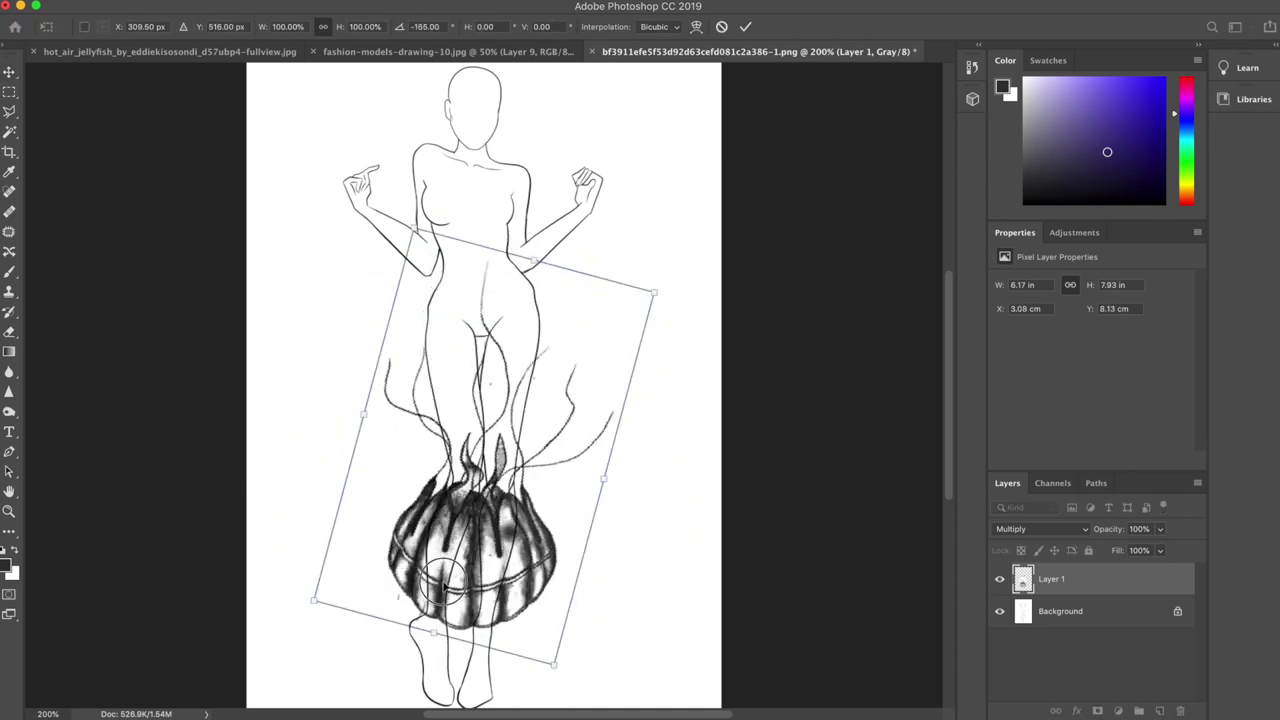
{"action": "left_click_drag", "start_coordinate": [443, 585], "coordinate": [448, 287]}
{"action": "scroll", "coordinate": [448, 287], "scroll_direction": "up", "scroll_amount": 3}
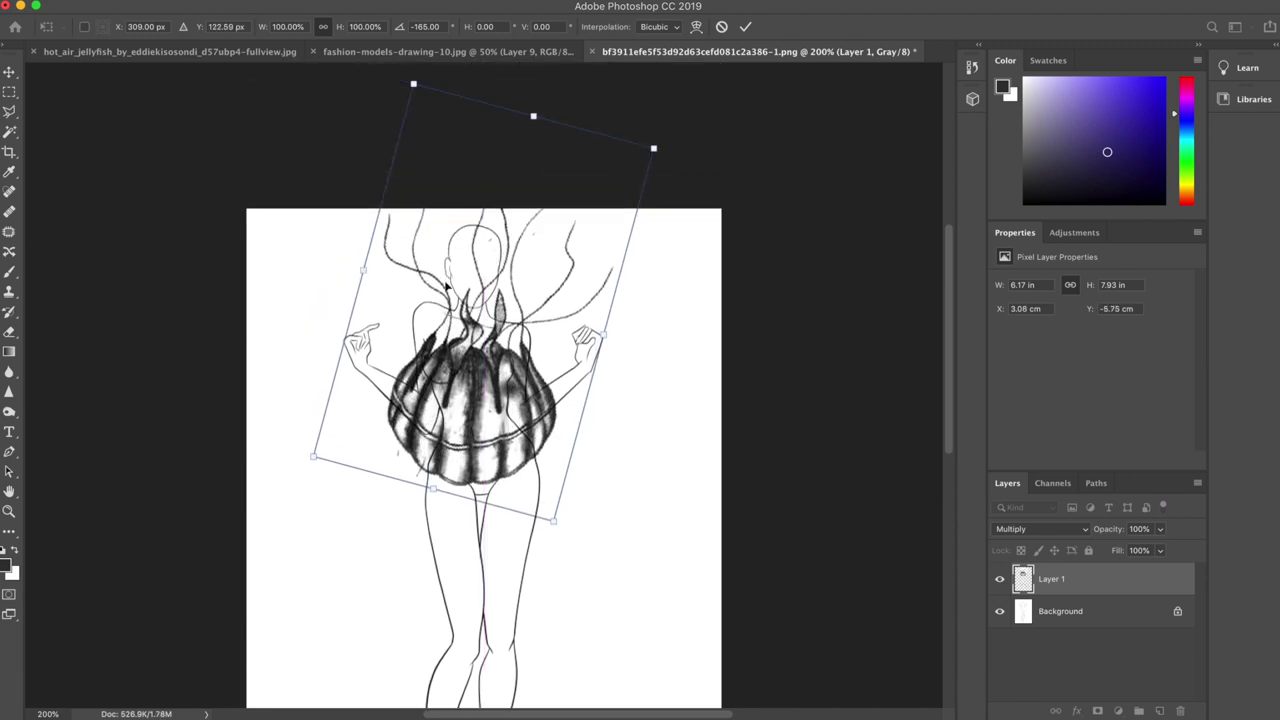
{"action": "scroll", "coordinate": [446, 288], "scroll_direction": "up", "scroll_amount": 1}
{"action": "left_click_drag", "start_coordinate": [551, 551], "coordinate": [497, 287]}
{"action": "key", "text": "Return"}
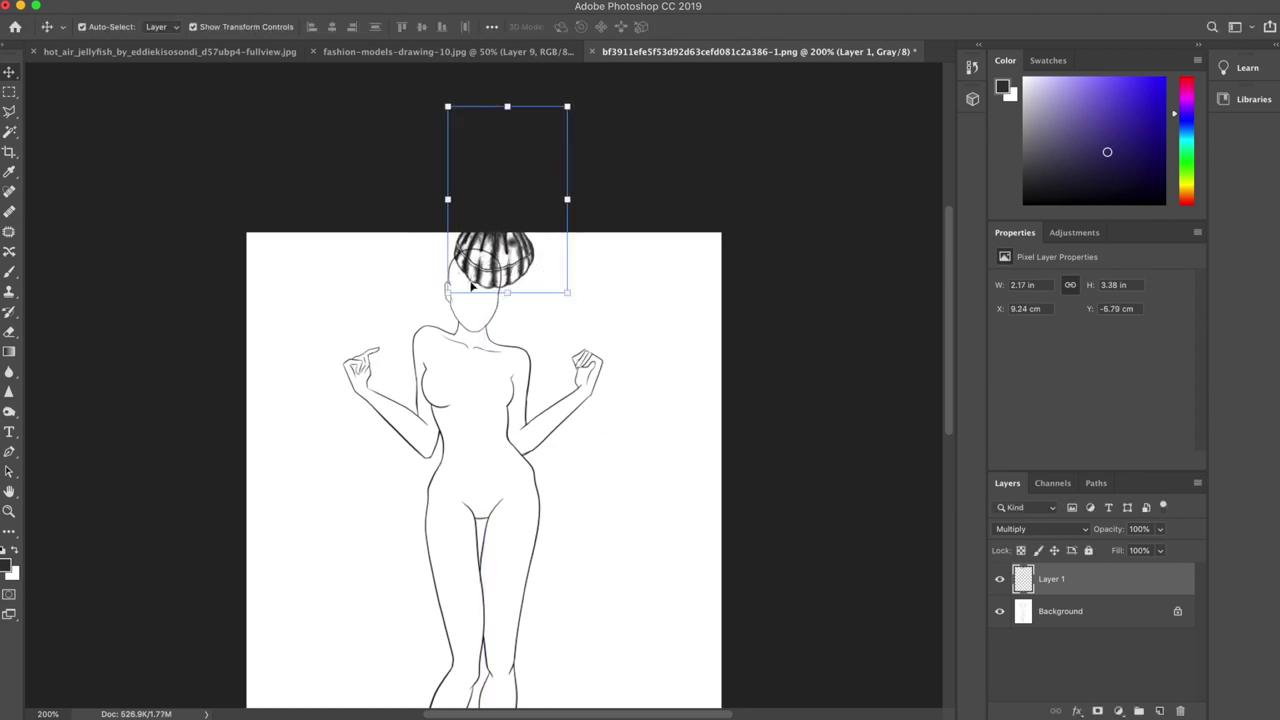
Move the jellyfish onto the right torso and extend the canvas to 45 cm tall, bottom-centre anchor
{"action": "left_click_drag", "start_coordinate": [476, 266], "coordinate": [527, 438]}
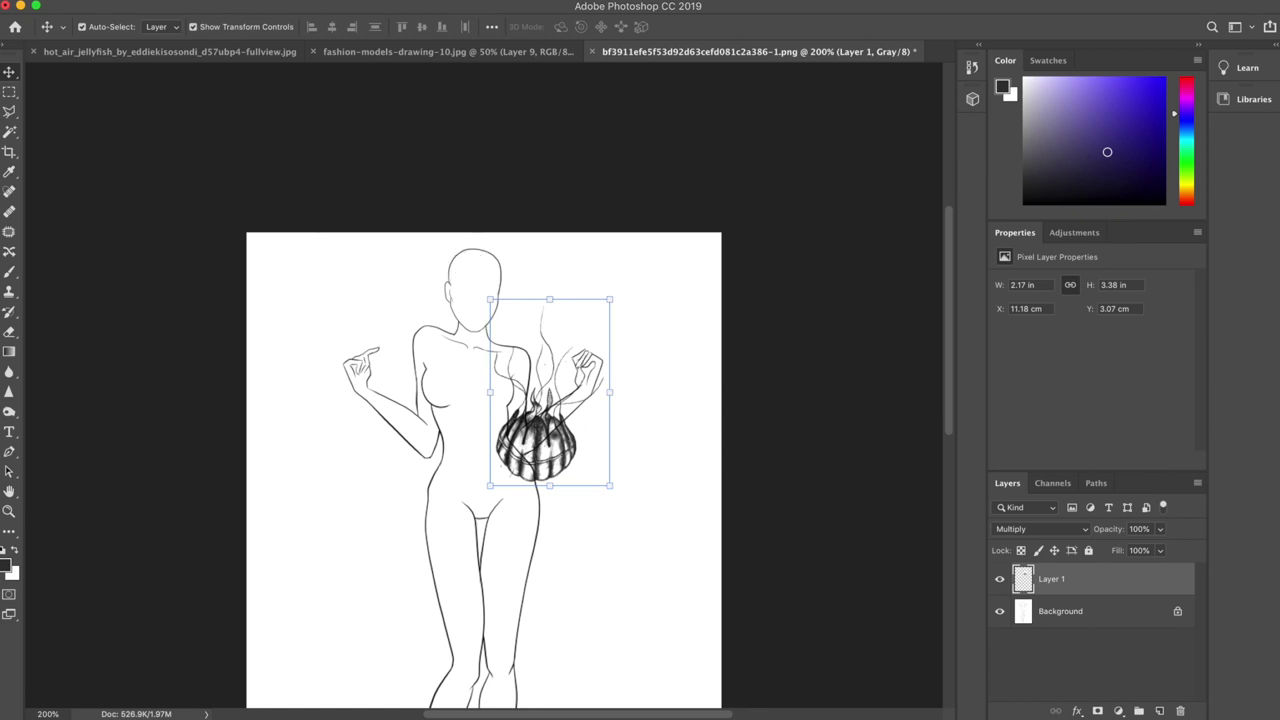
{"action": "left_click", "coordinate": [215, 0]}
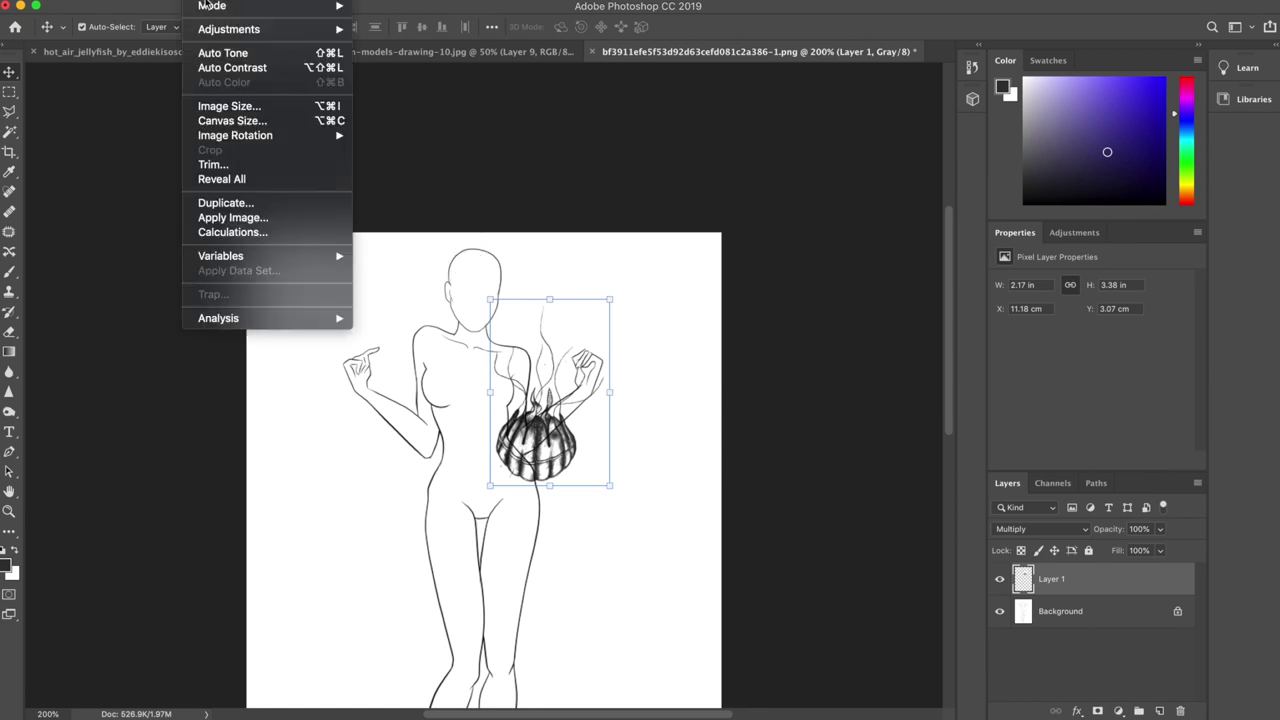
{"action": "left_click", "coordinate": [228, 122]}
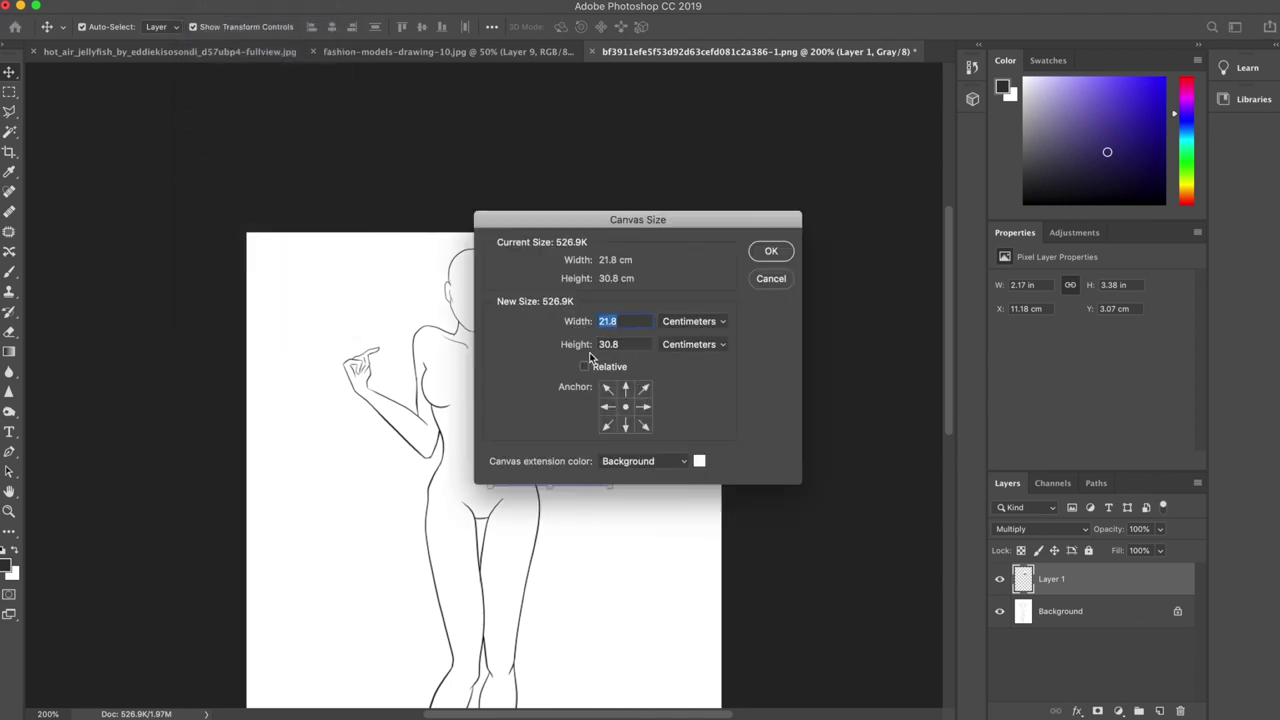
{"action": "double_click", "coordinate": [623, 345]}
{"action": "key", "text": "BackSpace"}
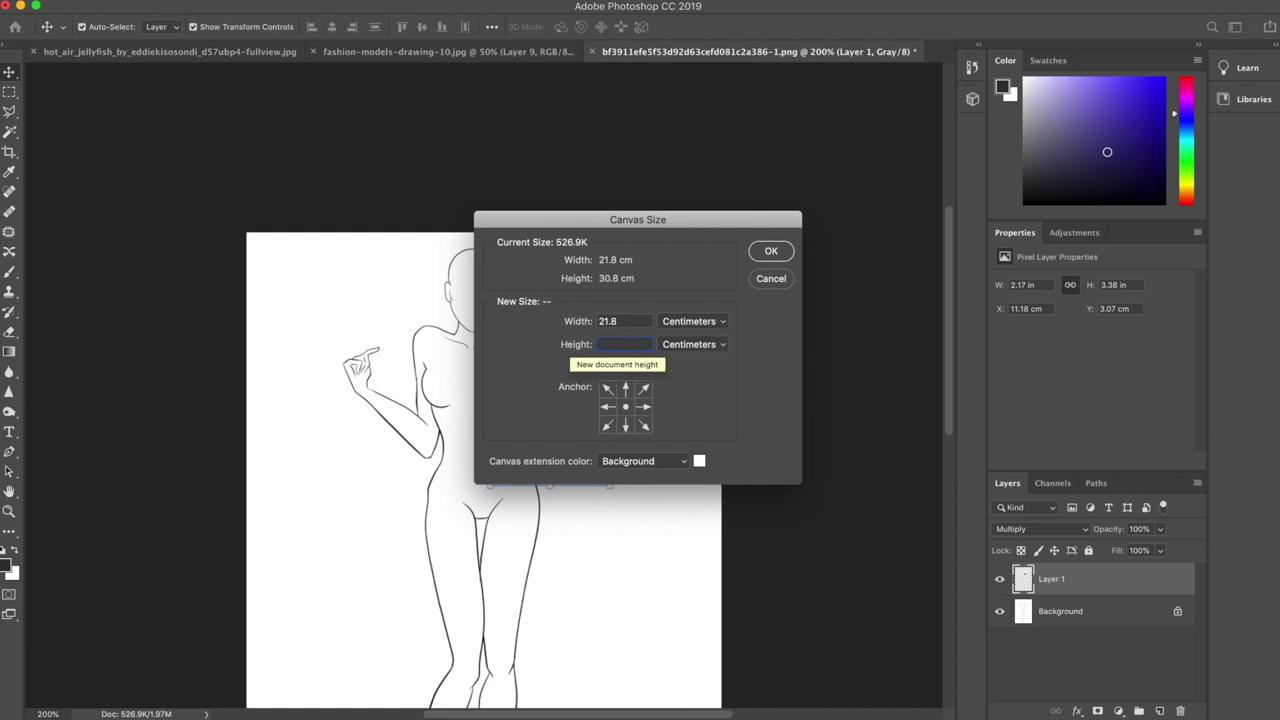
{"action": "type", "text": "45"}
{"action": "left_click", "coordinate": [626, 428]}
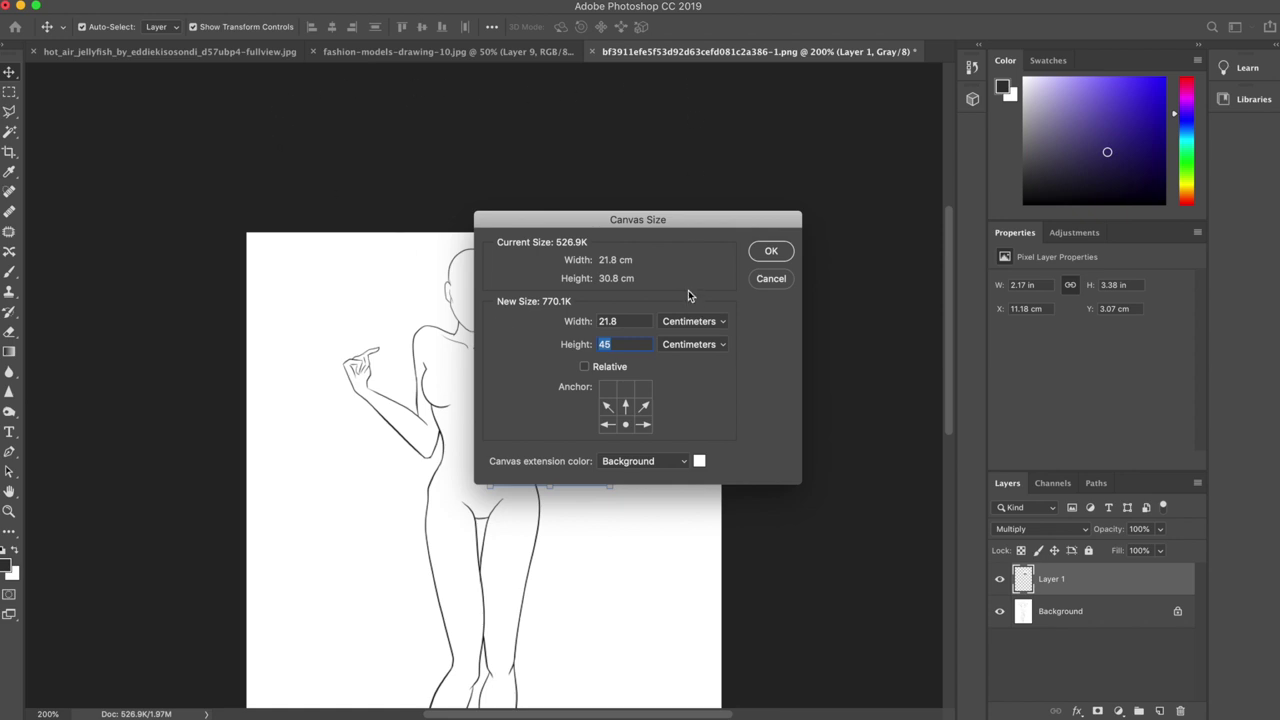
{"action": "left_click", "coordinate": [625, 392]}
{"action": "left_click", "coordinate": [627, 422]}
{"action": "left_click", "coordinate": [774, 252]}
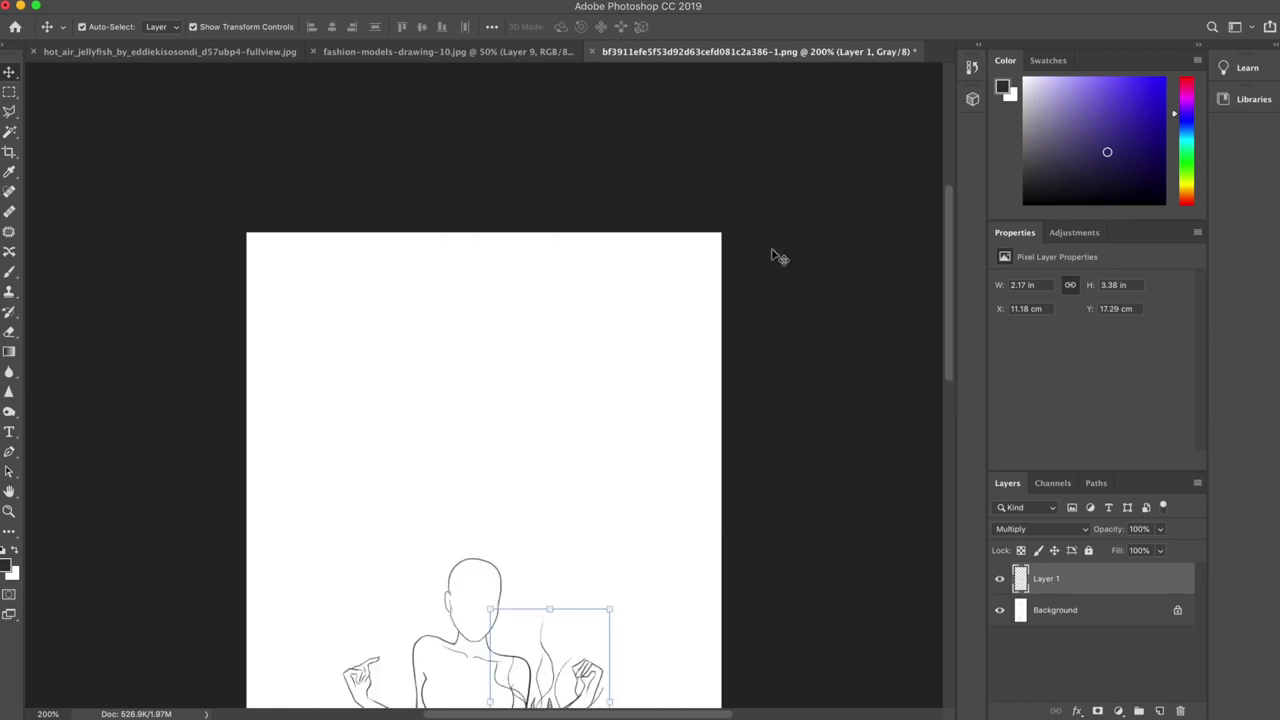
{"action": "scroll", "coordinate": [617, 426], "scroll_direction": "down", "scroll_amount": 4}
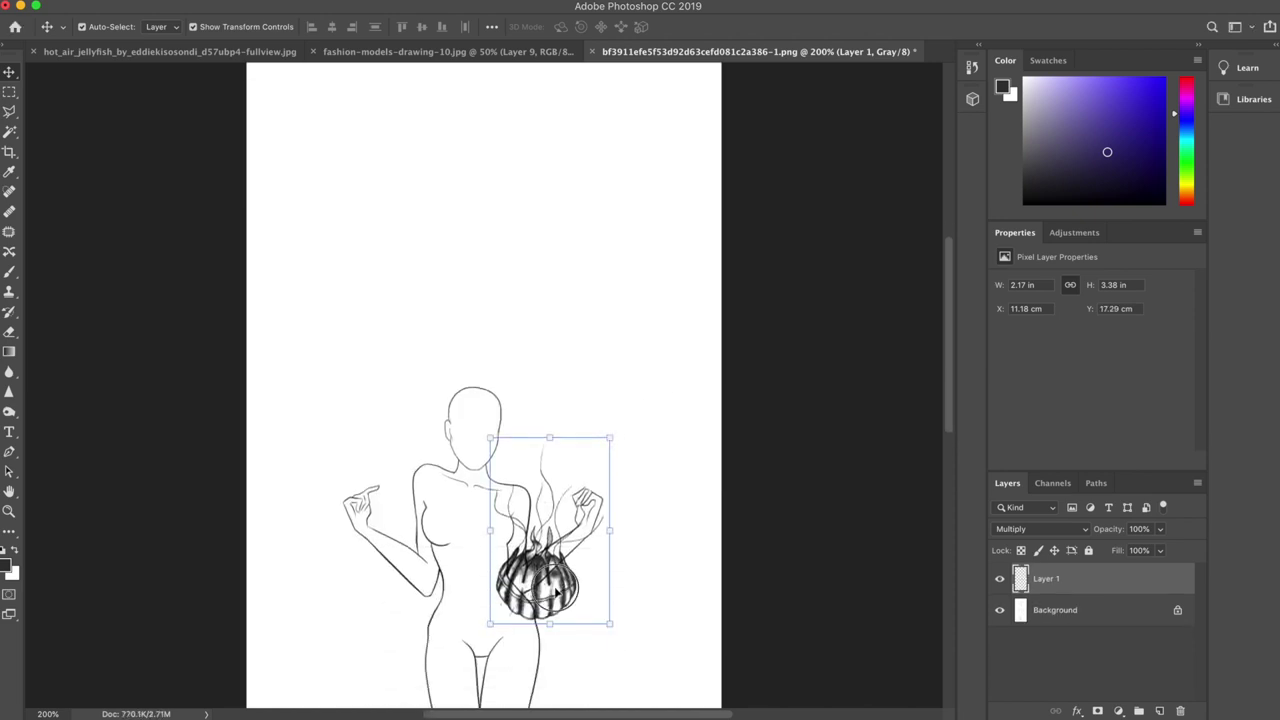
Place the jellyfish on the head, scaled to about 80% as an upright hat, then select Background
{"action": "left_click_drag", "start_coordinate": [557, 593], "coordinate": [505, 392]}
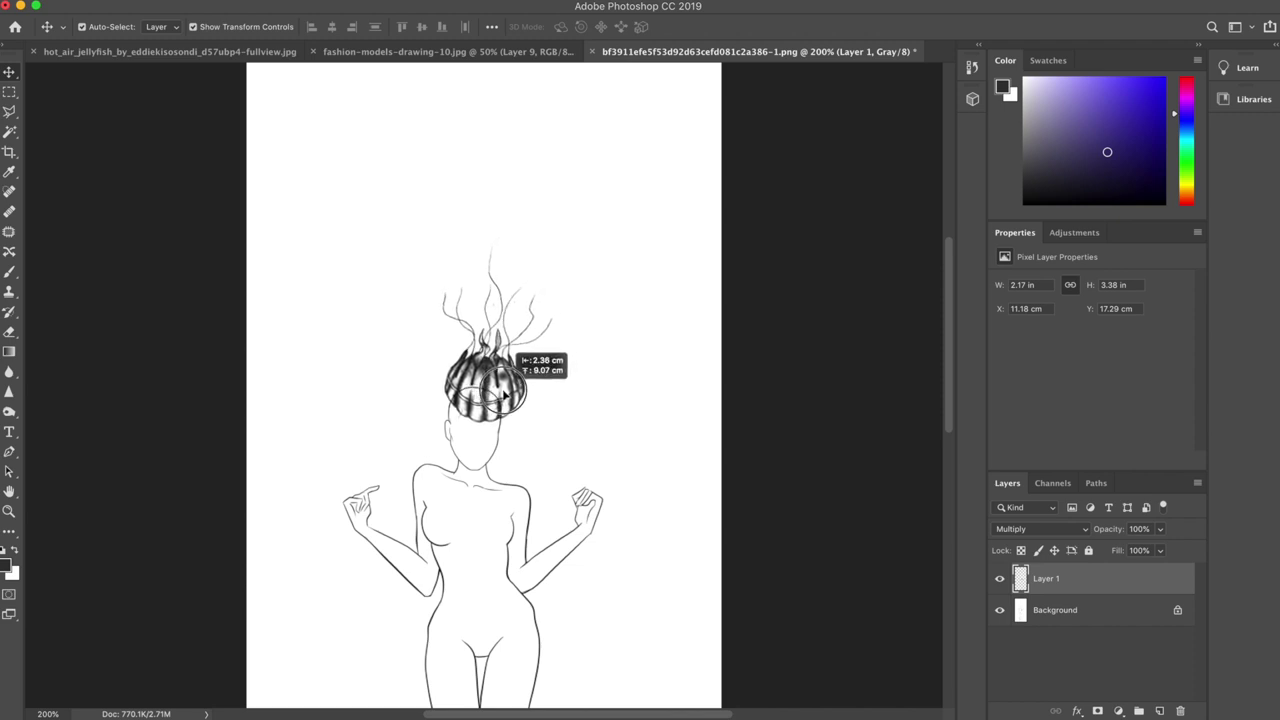
{"action": "key", "text": "super+t"}
{"action": "left_click_drag", "start_coordinate": [567, 235], "coordinate": [495, 365]}
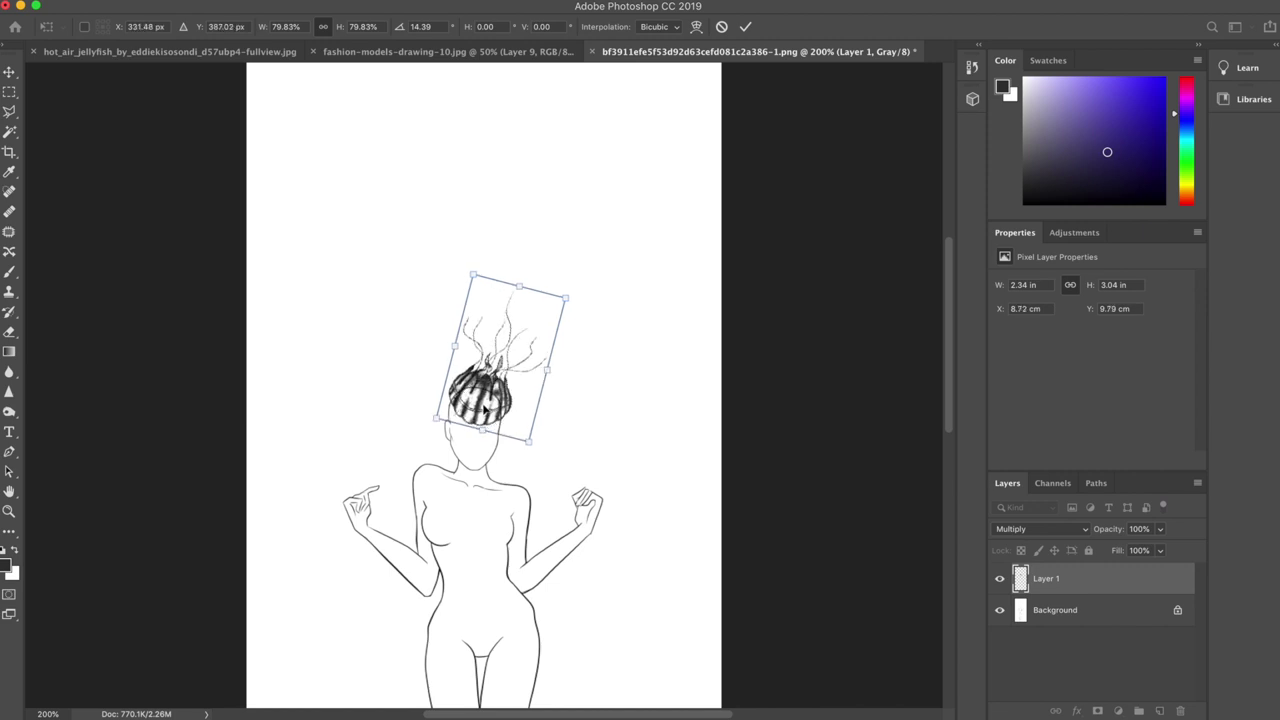
{"action": "key", "text": "Return"}
{"action": "scroll", "coordinate": [483, 408], "scroll_direction": "down", "scroll_amount": 5}
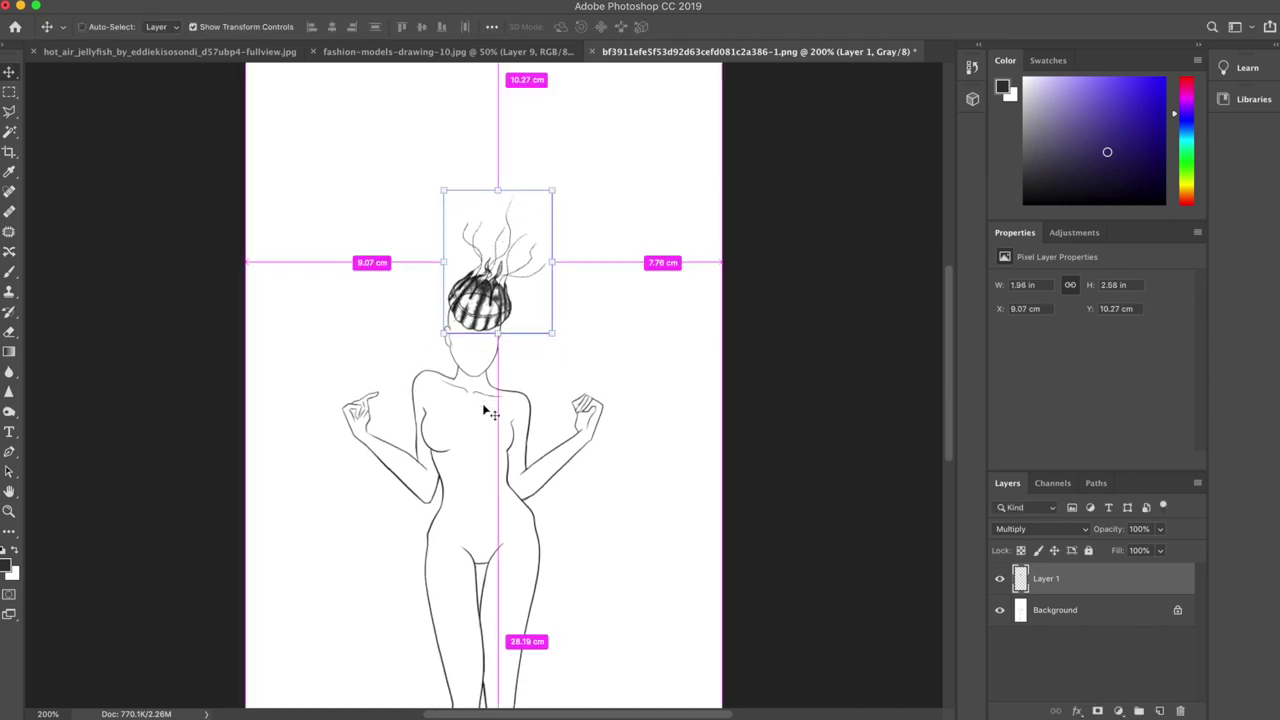
{"action": "scroll", "coordinate": [483, 408], "scroll_direction": "up", "scroll_amount": 3}
{"action": "scroll", "coordinate": [488, 413], "scroll_direction": "up", "scroll_amount": 1}
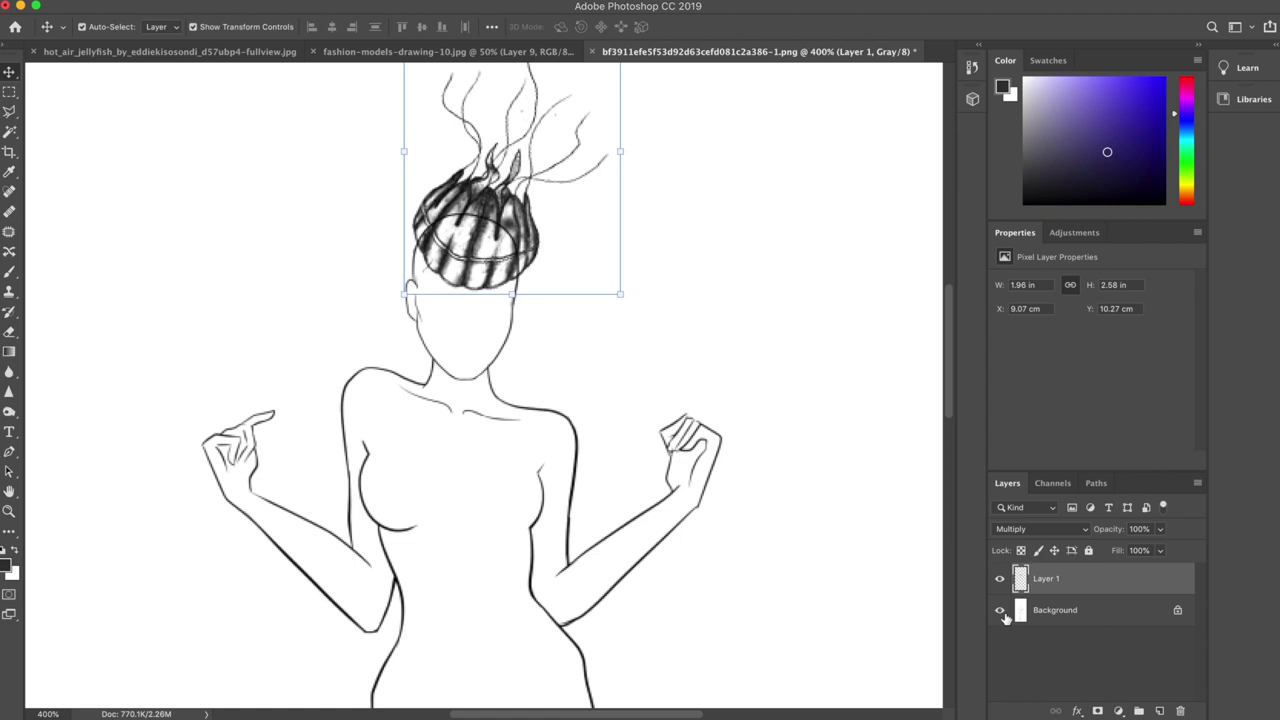
{"action": "left_click", "coordinate": [1072, 625]}
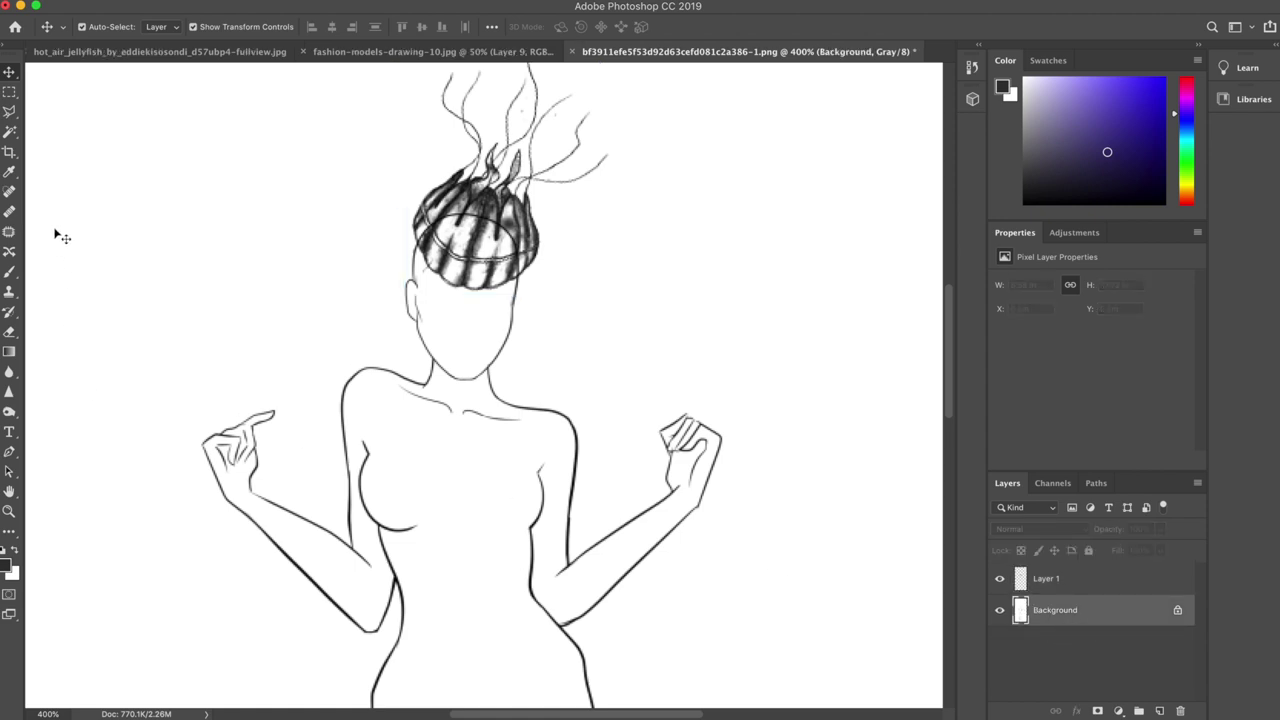
{"action": "left_click", "coordinate": [10, 332]}
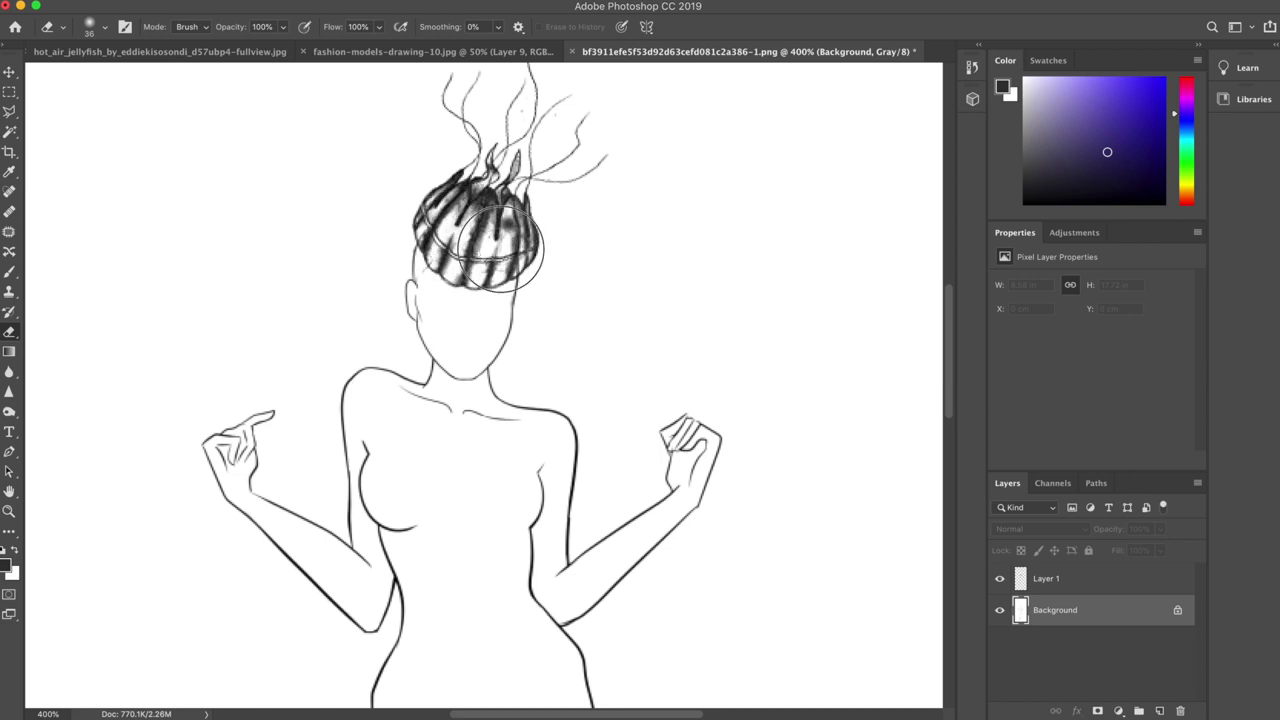
{"action": "left_click", "coordinate": [9, 91]}
{"action": "key", "text": "super+minus"}
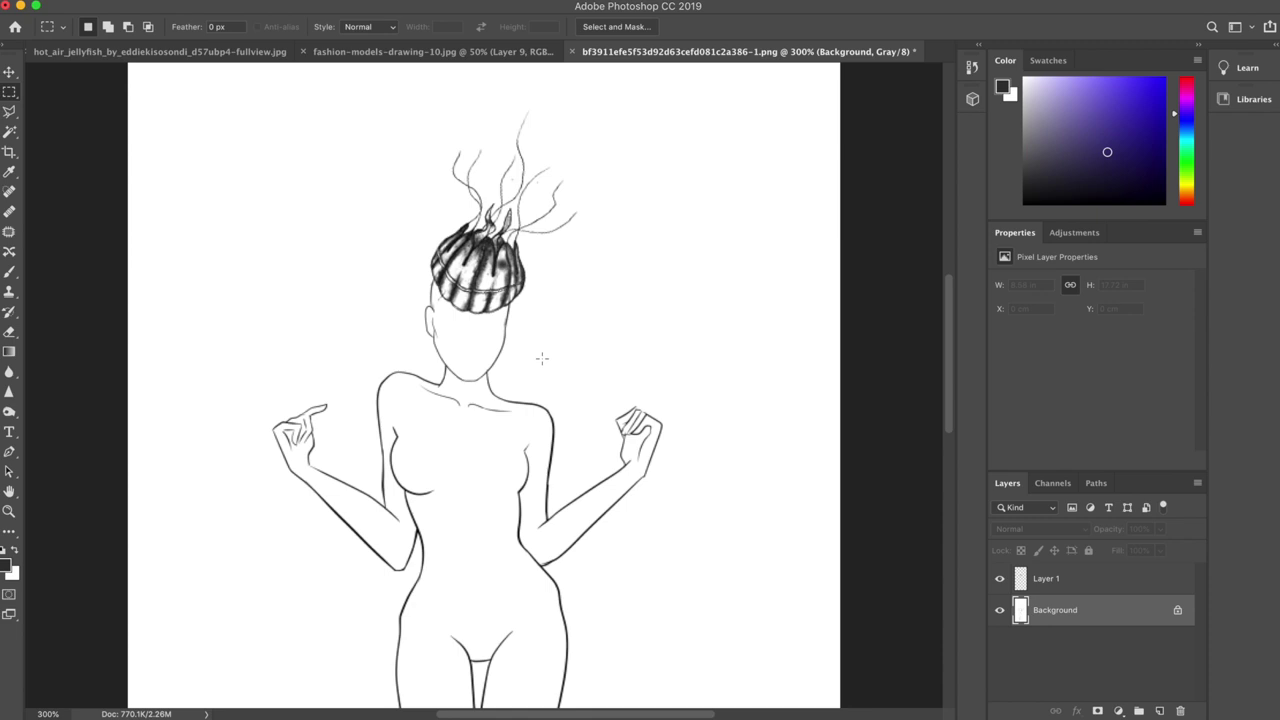
Duplicate the jellyfish, flip it nearly upside down, and place it stretched at the ankles
{"action": "left_click", "coordinate": [9, 72]}
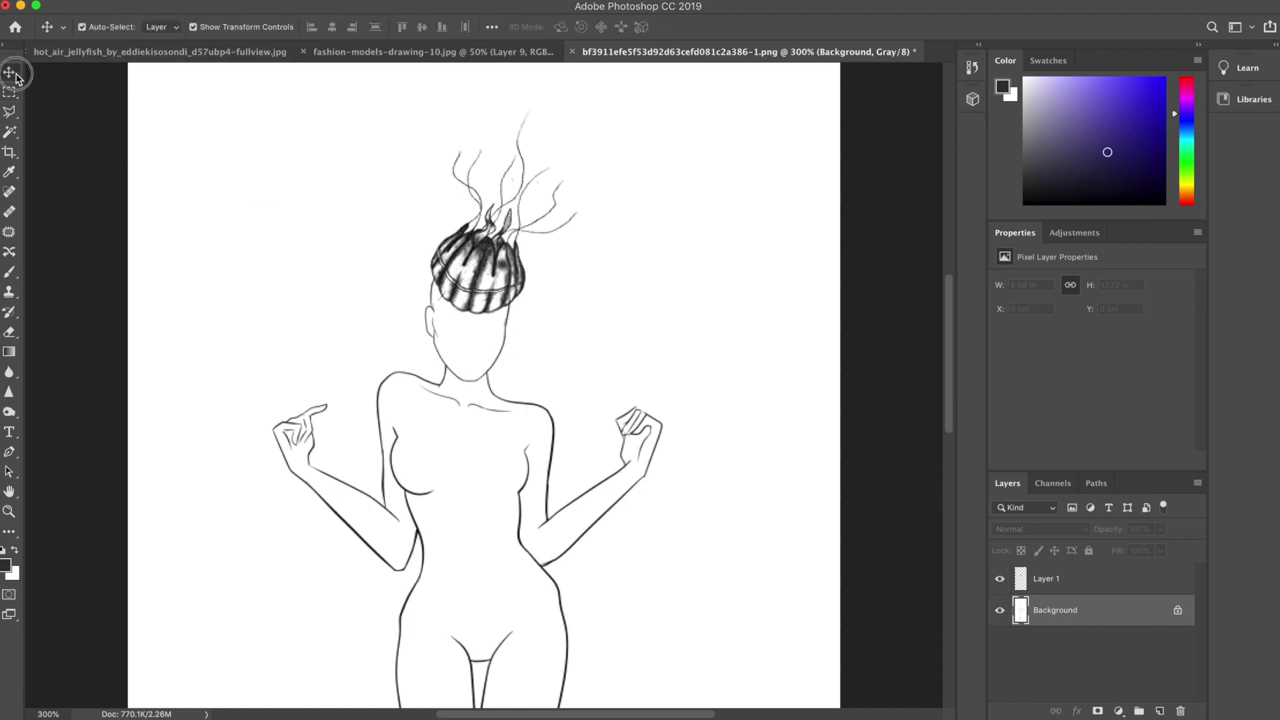
{"action": "left_click", "coordinate": [489, 253]}
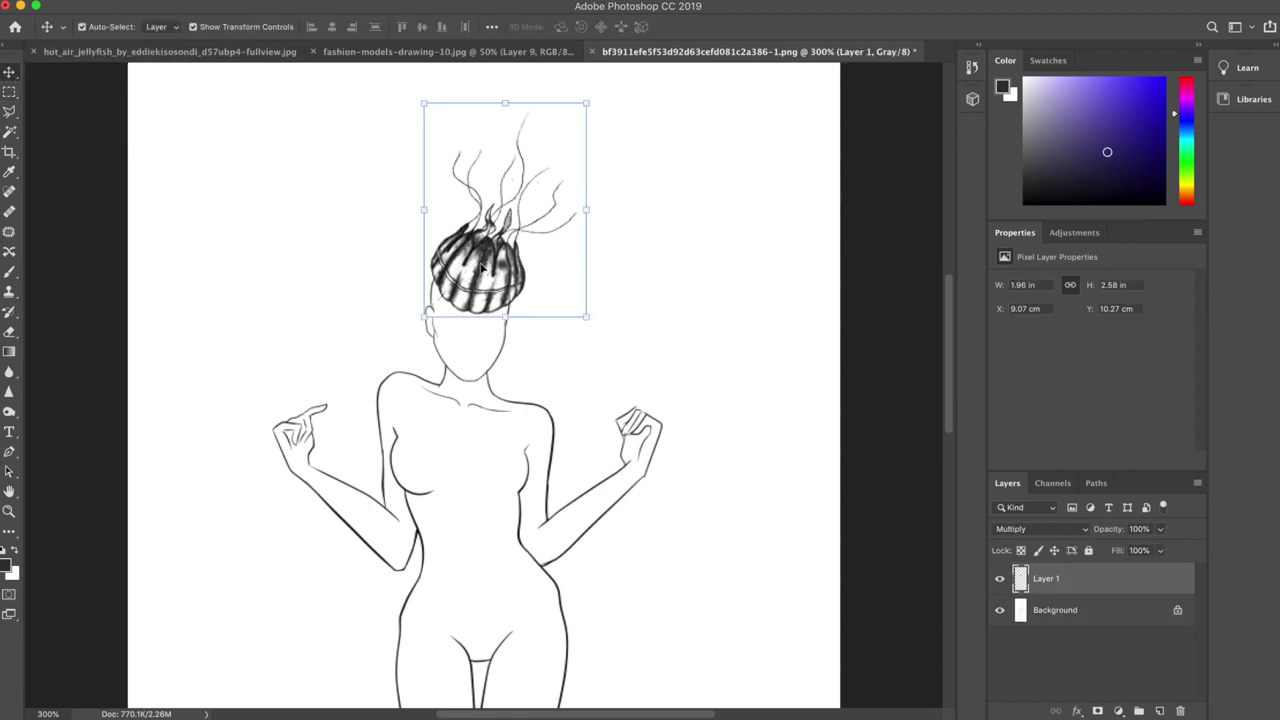
{"action": "left_click_drag", "start_coordinate": [489, 253], "coordinate": [432, 563]}
{"action": "key", "text": "super+minus"}
{"action": "key", "text": "super+minus"}
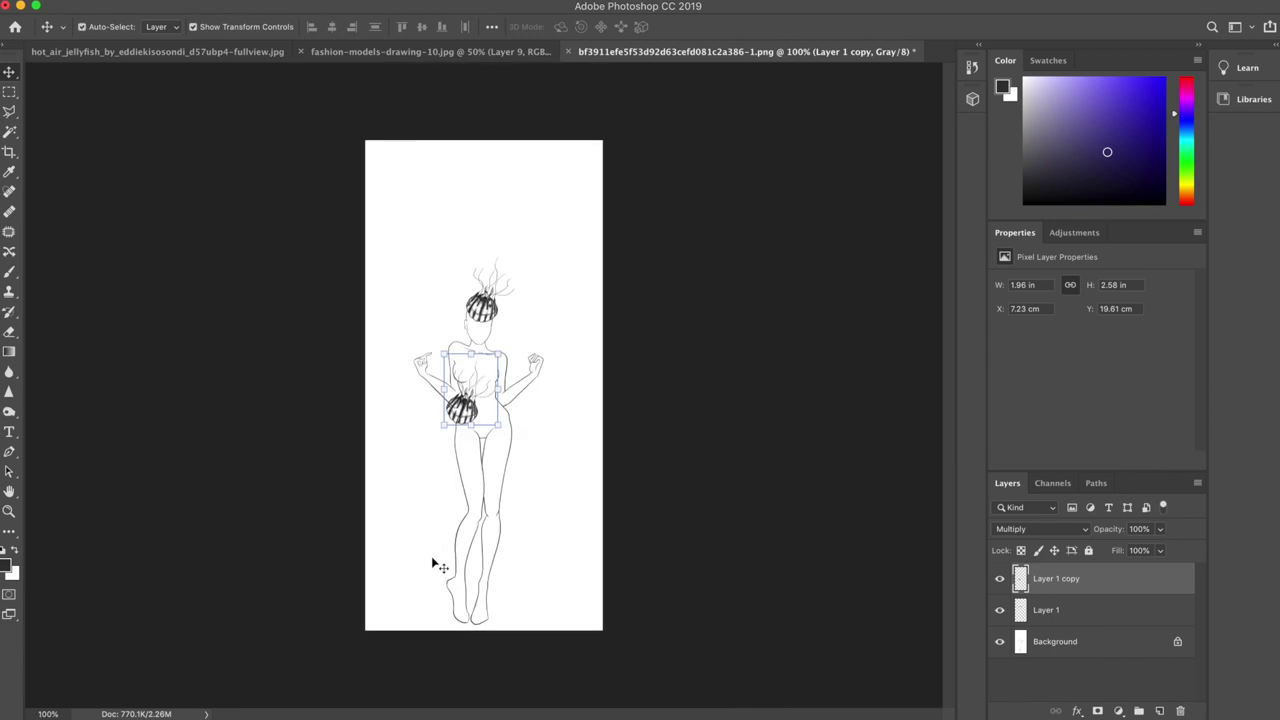
{"action": "key", "text": "super+equal"}
{"action": "scroll", "coordinate": [431, 556], "scroll_direction": "down", "scroll_amount": 5}
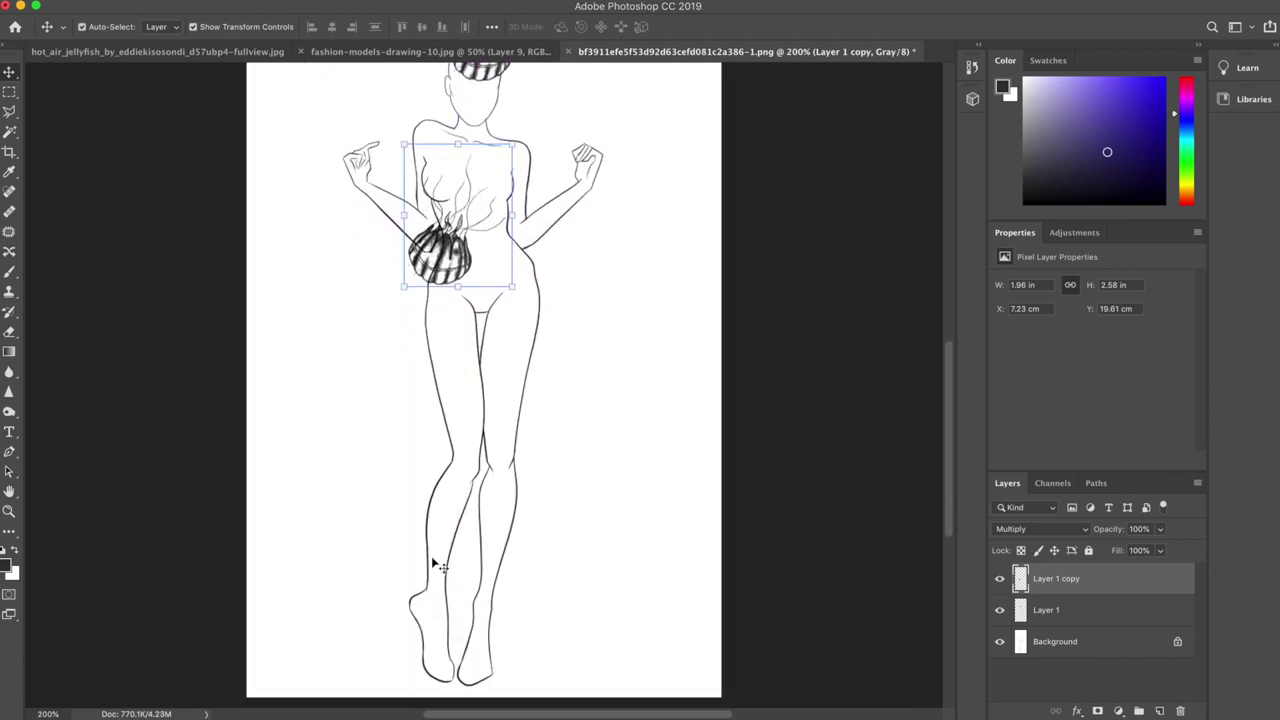
{"action": "left_click_drag", "start_coordinate": [440, 270], "coordinate": [437, 543]}
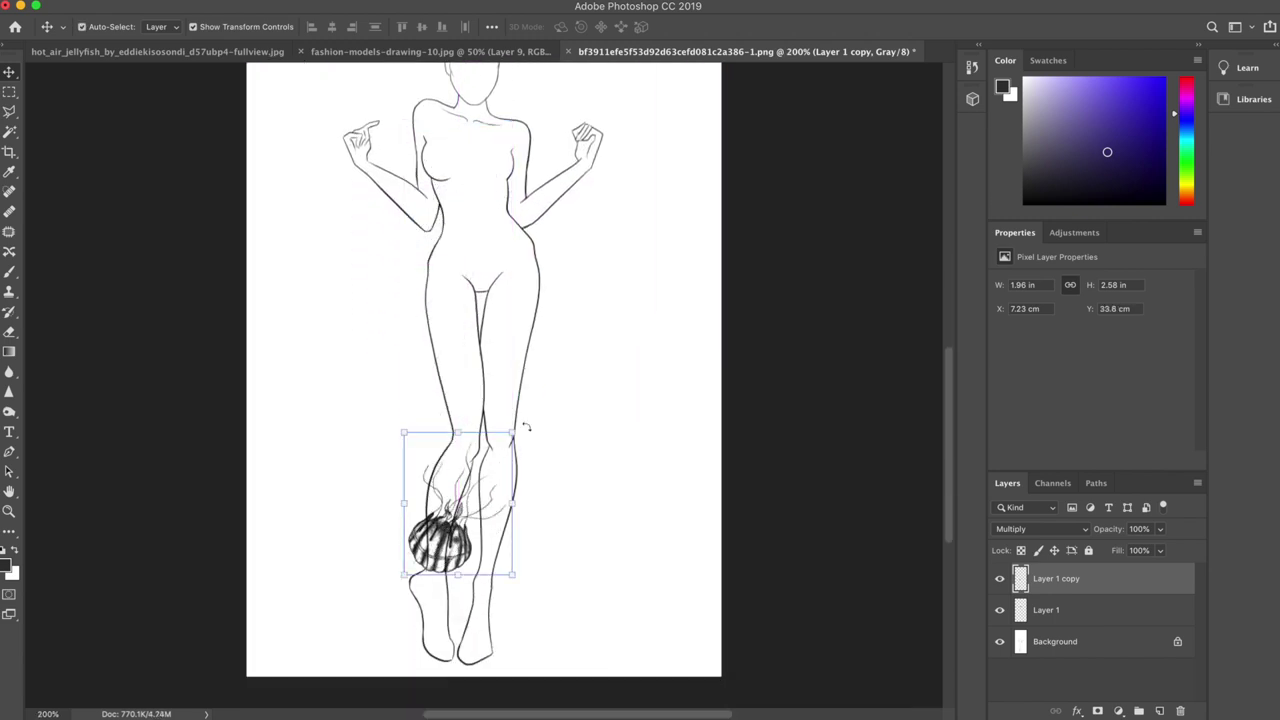
{"action": "left_click_drag", "start_coordinate": [526, 427], "coordinate": [352, 660]}
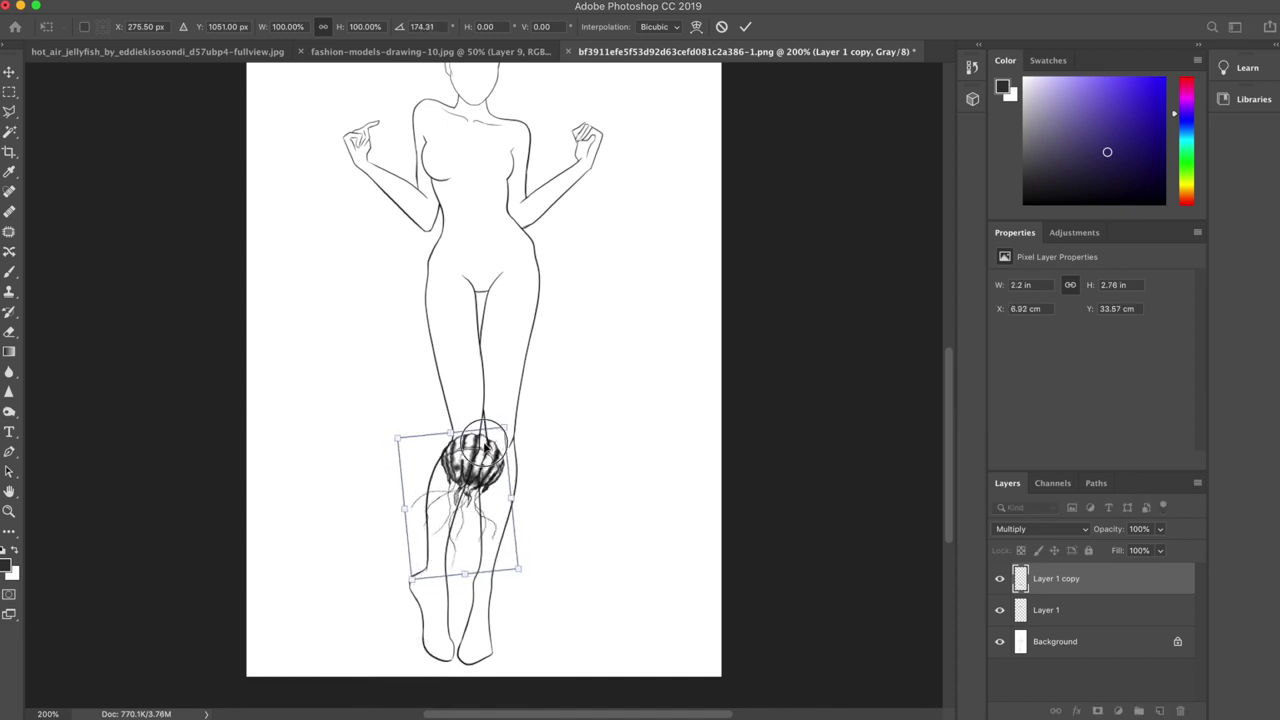
{"action": "left_click_drag", "start_coordinate": [480, 452], "coordinate": [447, 535]}
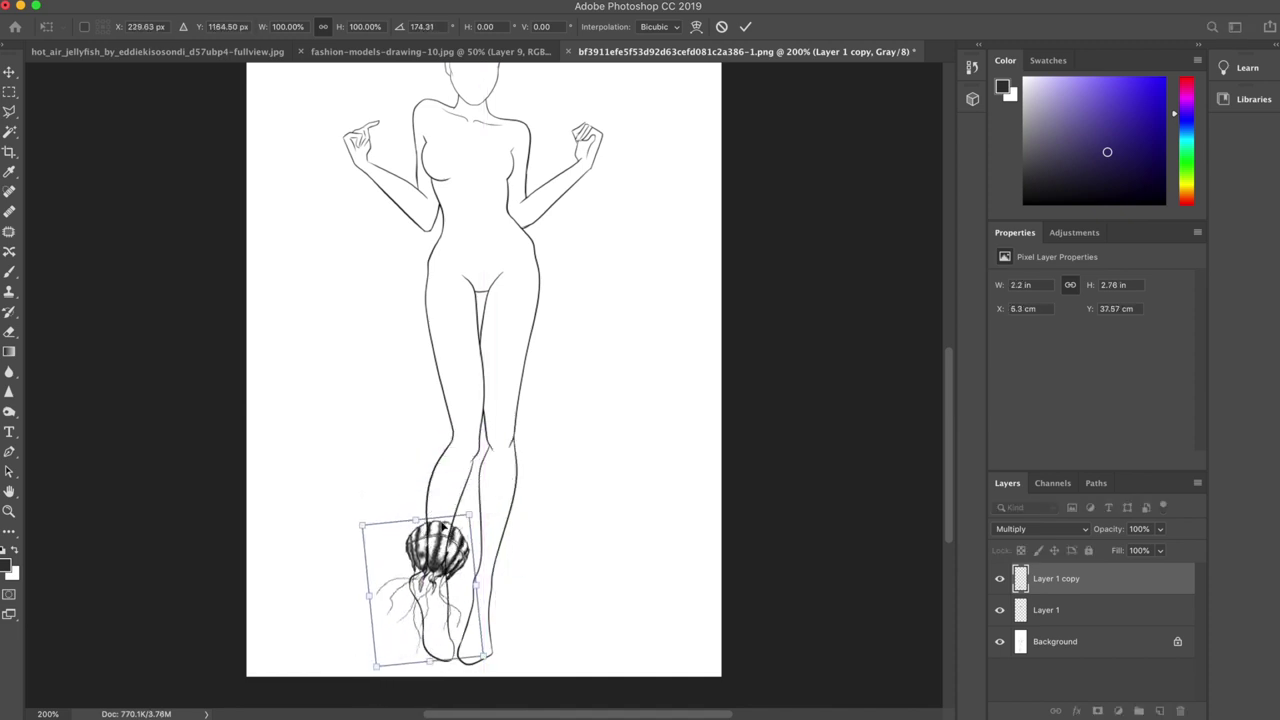
{"action": "key", "text": "Return"}
{"action": "left_click_drag", "start_coordinate": [420, 516], "coordinate": [447, 503]}
{"action": "key", "text": "Return"}
Stack further slightly tilted jellyfish copies up the leg toward the hip
{"action": "key", "text": "super+equal"}
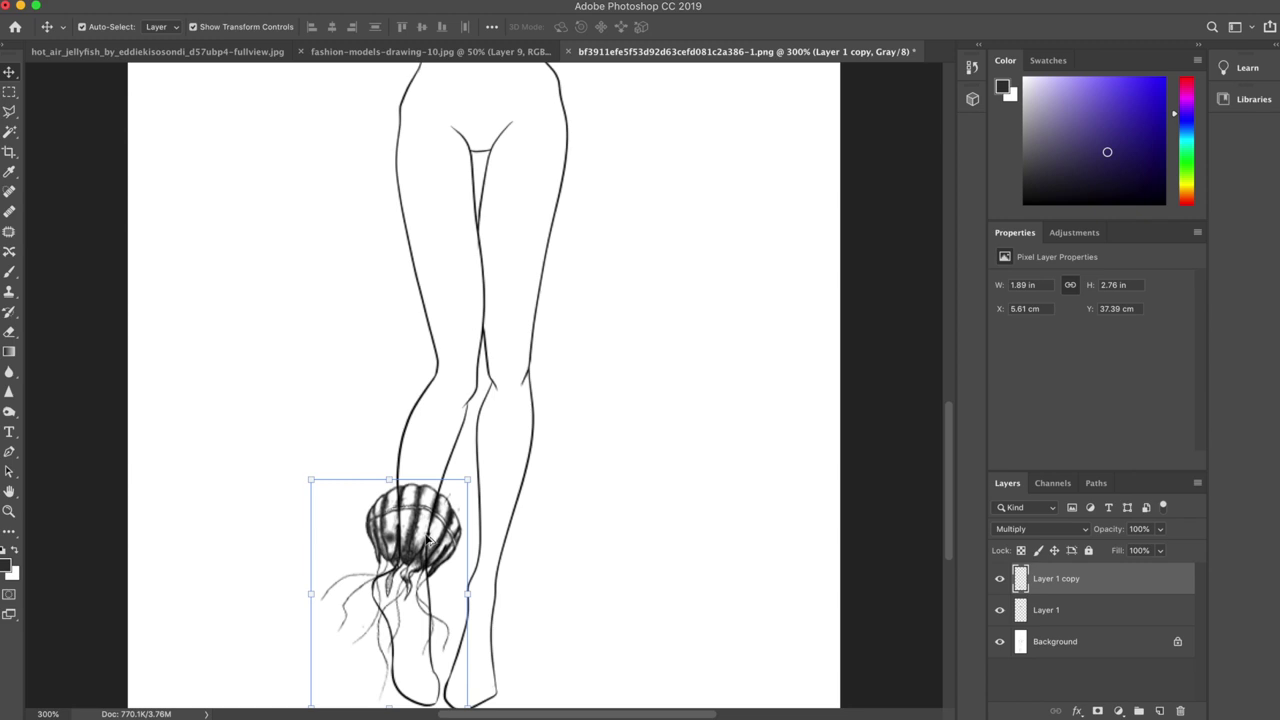
{"action": "left_click_drag", "start_coordinate": [428, 538], "coordinate": [456, 406]}
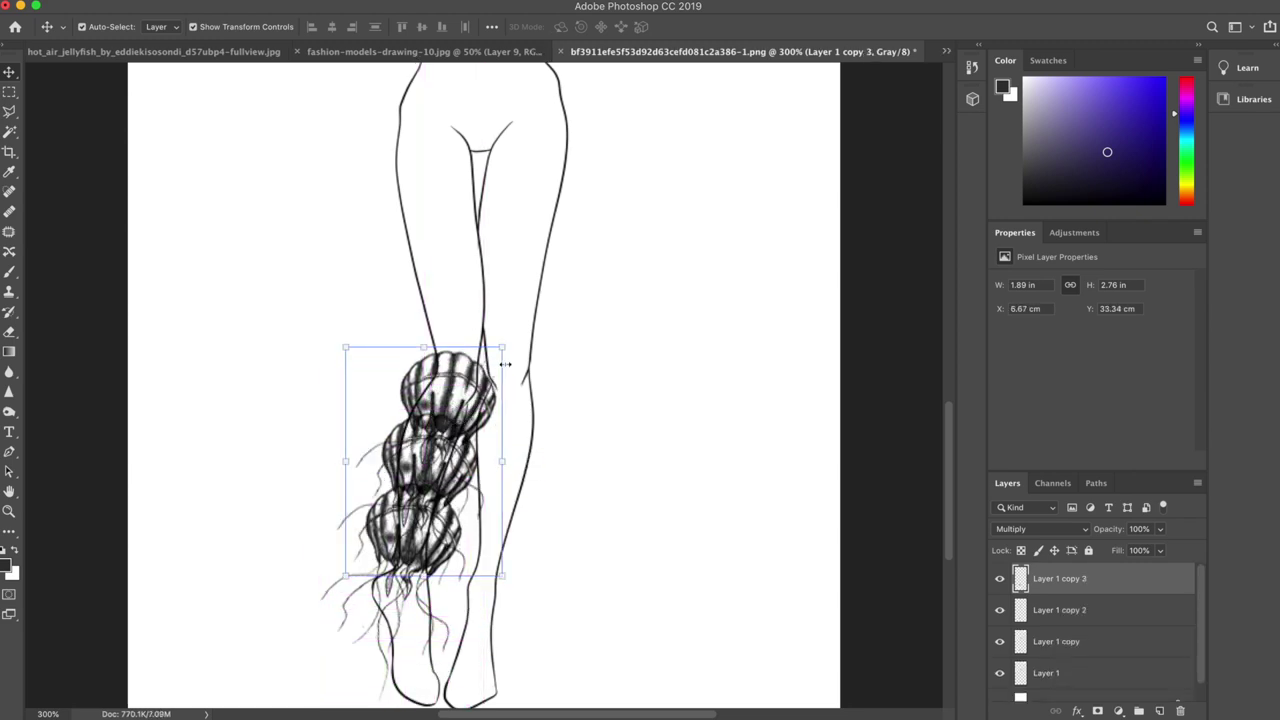
{"action": "left_click_drag", "start_coordinate": [512, 345], "coordinate": [505, 334]}
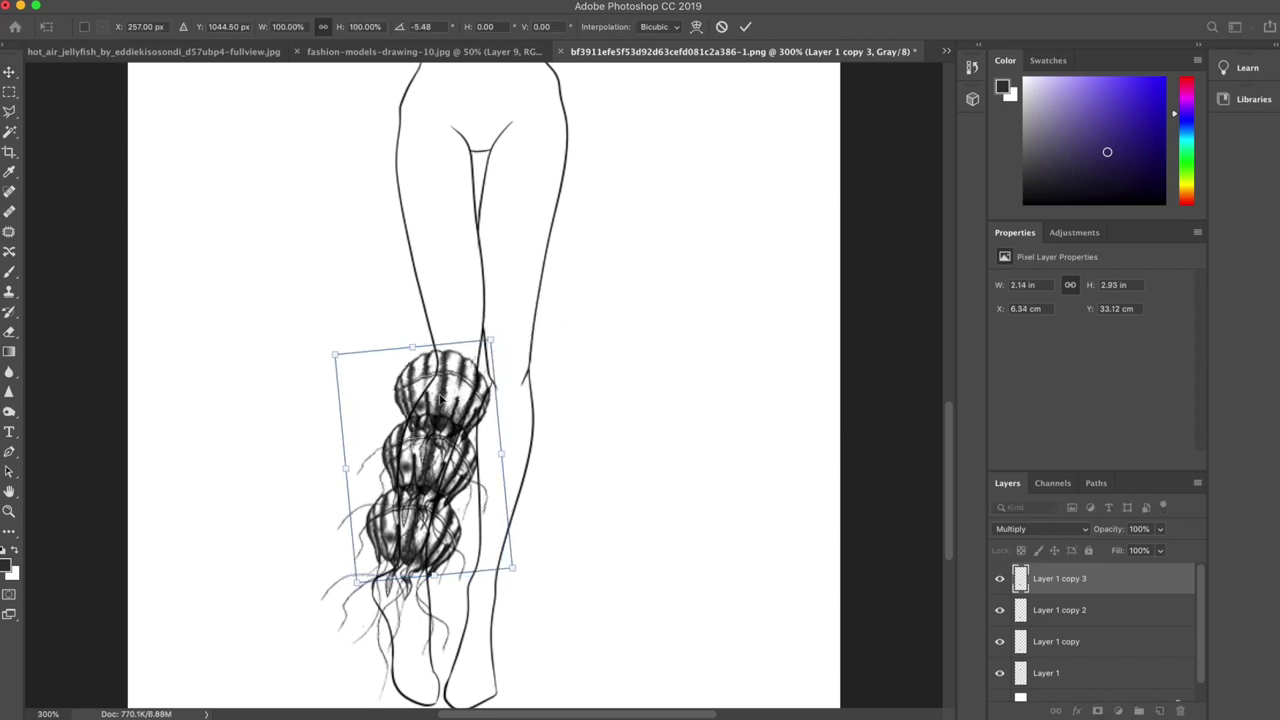
{"action": "left_click_drag", "start_coordinate": [443, 402], "coordinate": [464, 326]}
{"action": "key", "text": "Return"}
{"action": "left_click_drag", "start_coordinate": [514, 270], "coordinate": [507, 253]}
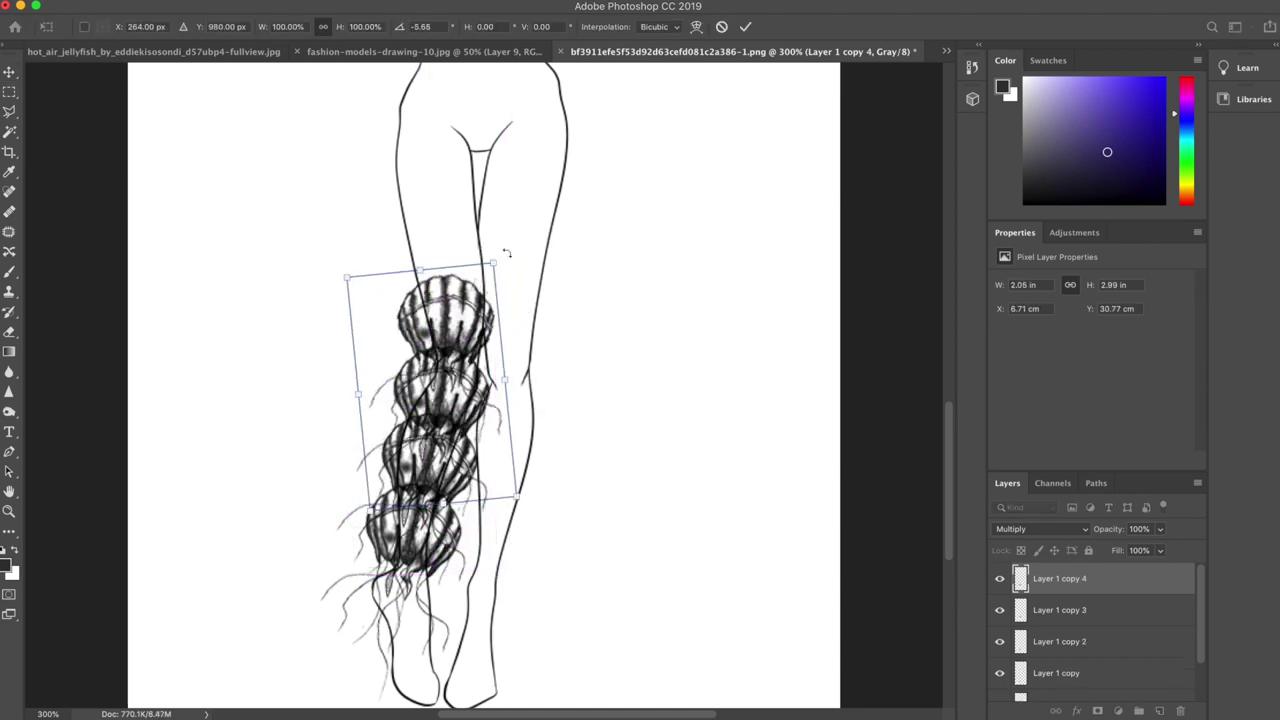
{"action": "key", "text": "Escape"}
{"action": "scroll", "coordinate": [456, 365], "scroll_direction": "up", "scroll_amount": 3}
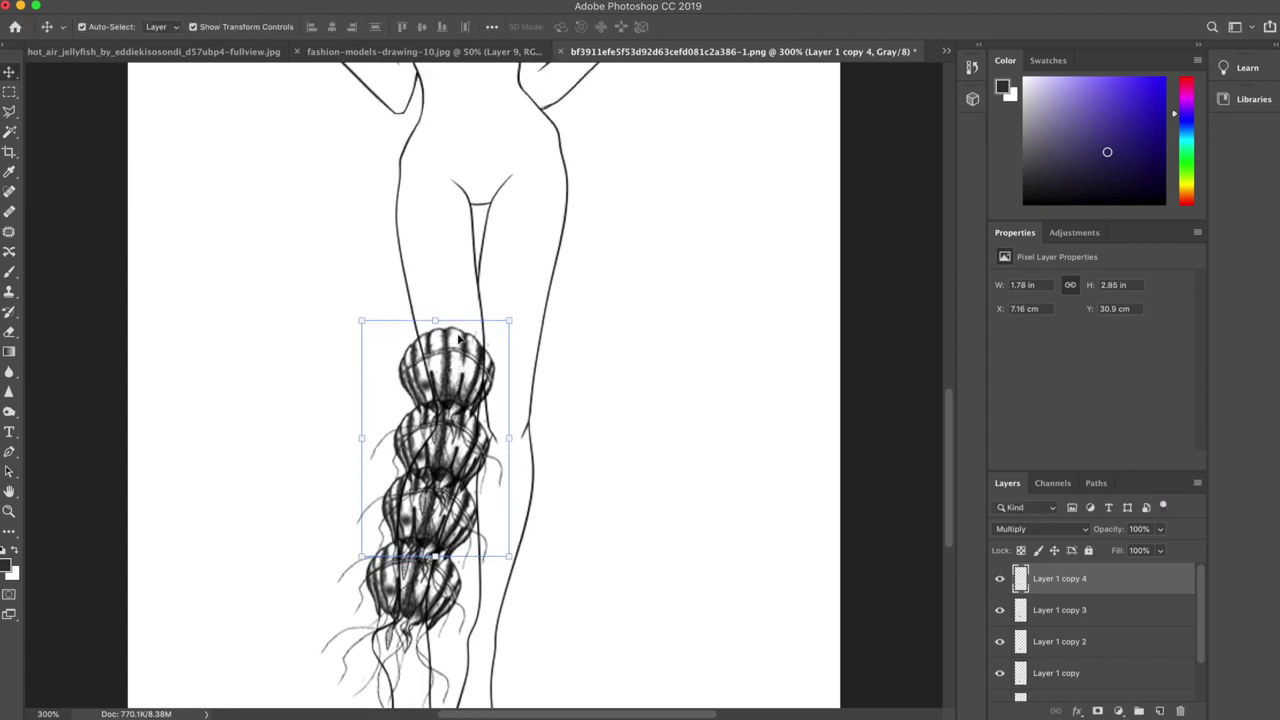
{"action": "left_click_drag", "start_coordinate": [453, 390], "coordinate": [455, 316]}
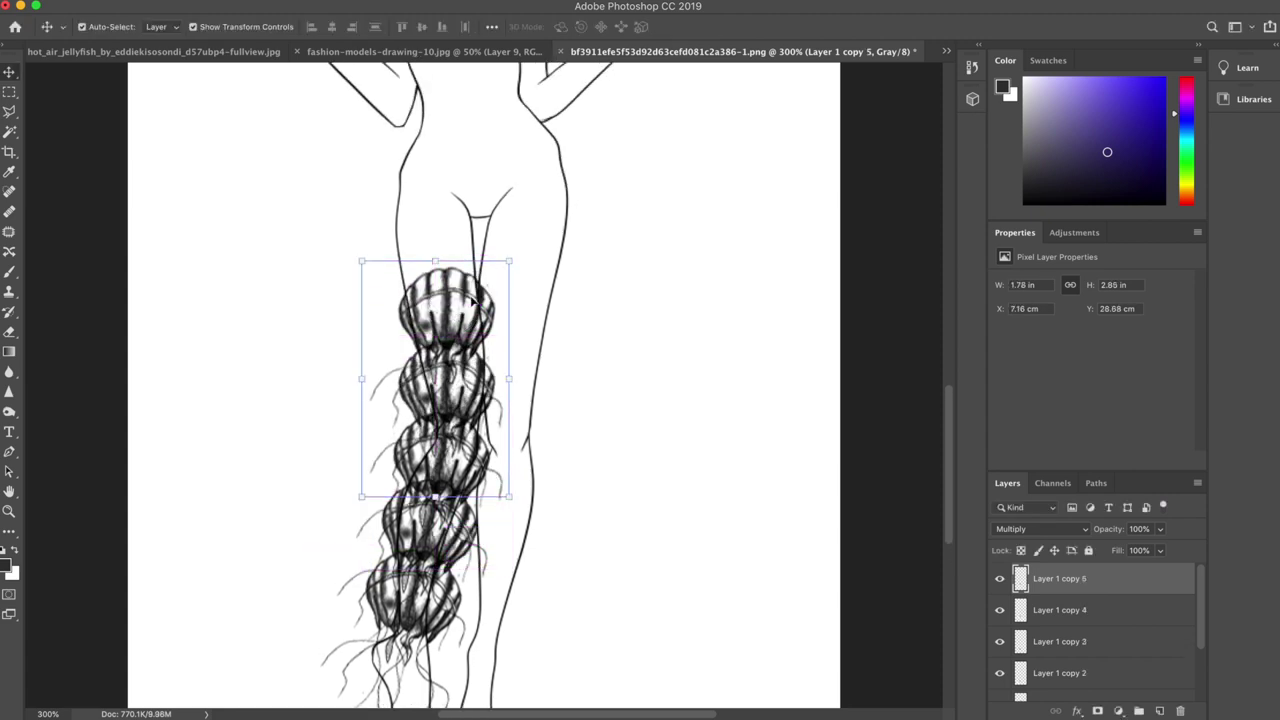
{"action": "left_click_drag", "start_coordinate": [463, 316], "coordinate": [453, 263]}
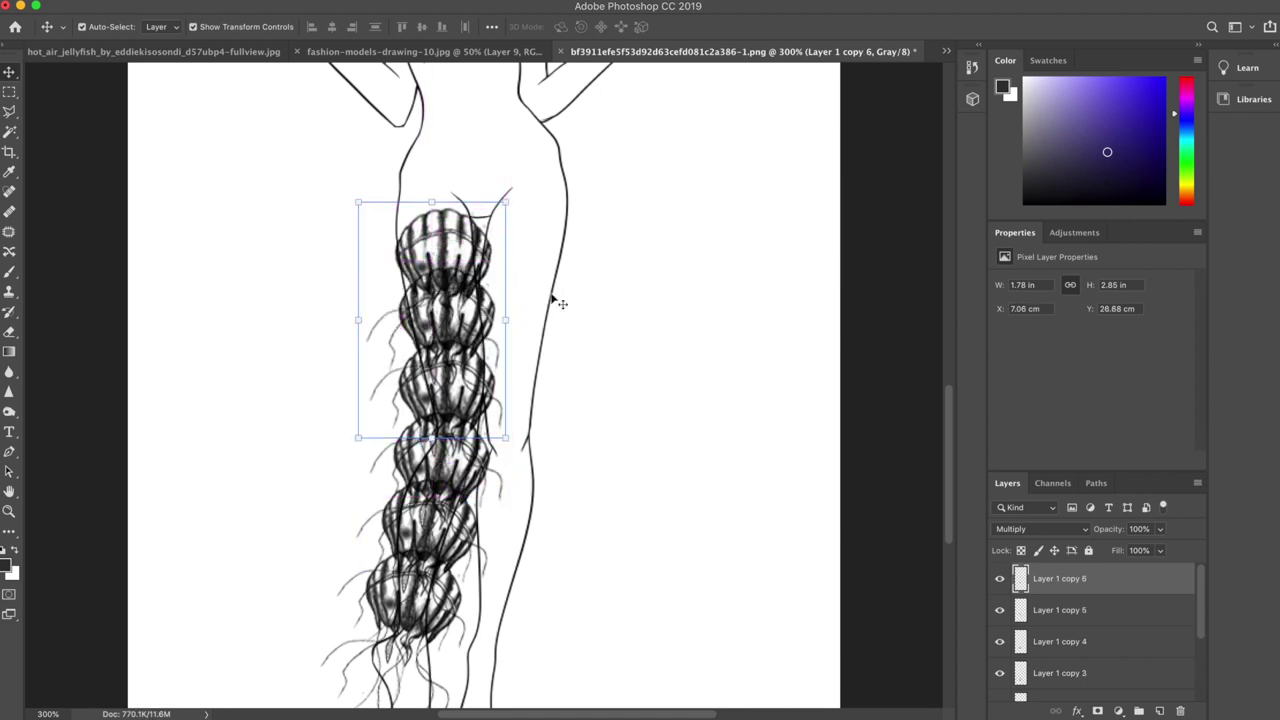
{"action": "scroll", "coordinate": [617, 354], "scroll_direction": "down", "scroll_amount": 3}
{"action": "scroll", "coordinate": [617, 354], "scroll_direction": "right", "scroll_amount": 1}
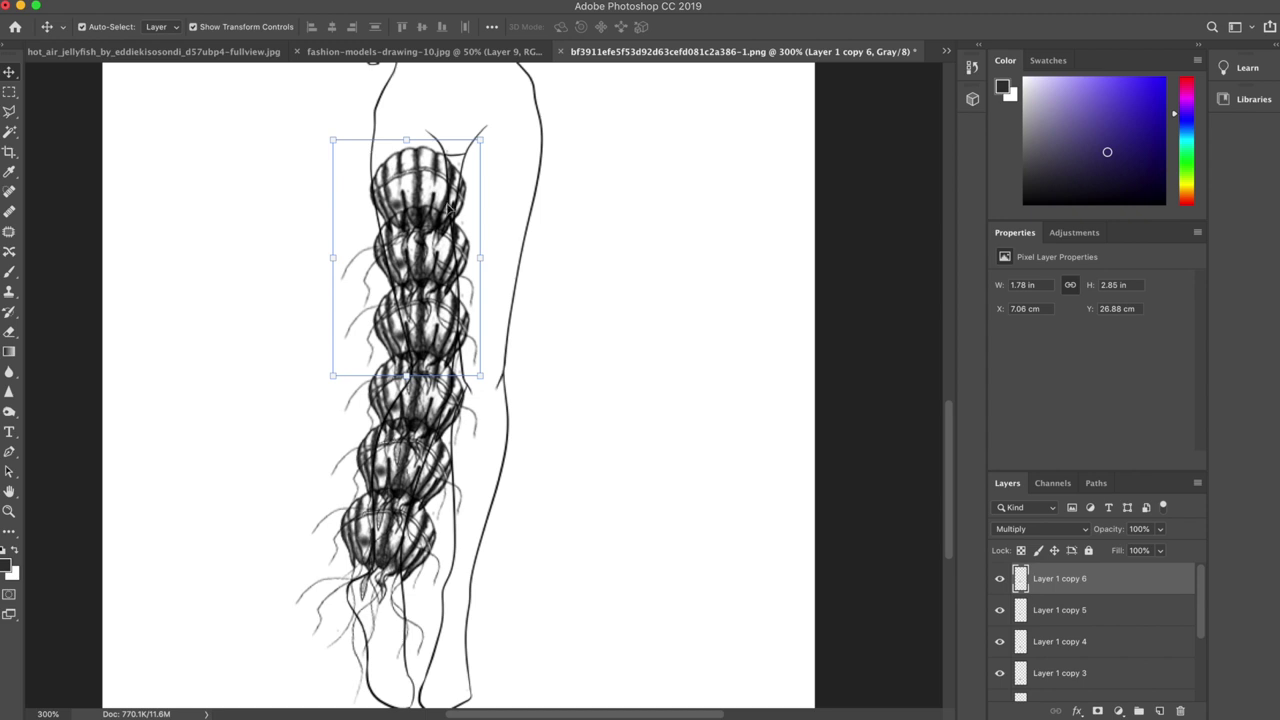
Start a second jellyfish column beside the first and tilt the top-left jellyfish about 5°
{"action": "left_click_drag", "start_coordinate": [435, 197], "coordinate": [483, 350]}
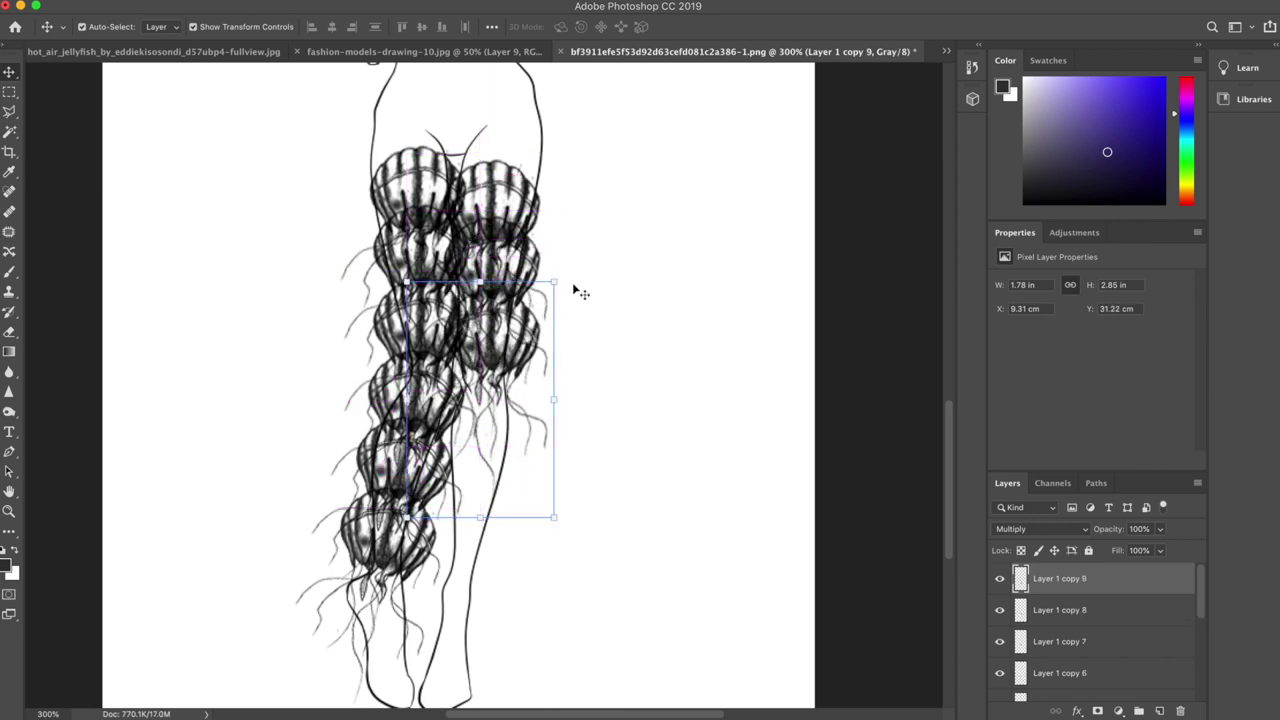
{"action": "left_click", "coordinate": [404, 186]}
{"action": "left_click_drag", "start_coordinate": [487, 131], "coordinate": [474, 126]}
{"action": "left_click_drag", "start_coordinate": [427, 174], "coordinate": [436, 158]}
{"action": "key", "text": "Return"}
Extend the right column down the other leg with repositioned and tilted jellyfish copies
{"action": "scroll", "coordinate": [440, 197], "scroll_direction": "down", "scroll_amount": 2}
{"action": "left_click", "coordinate": [497, 292]}
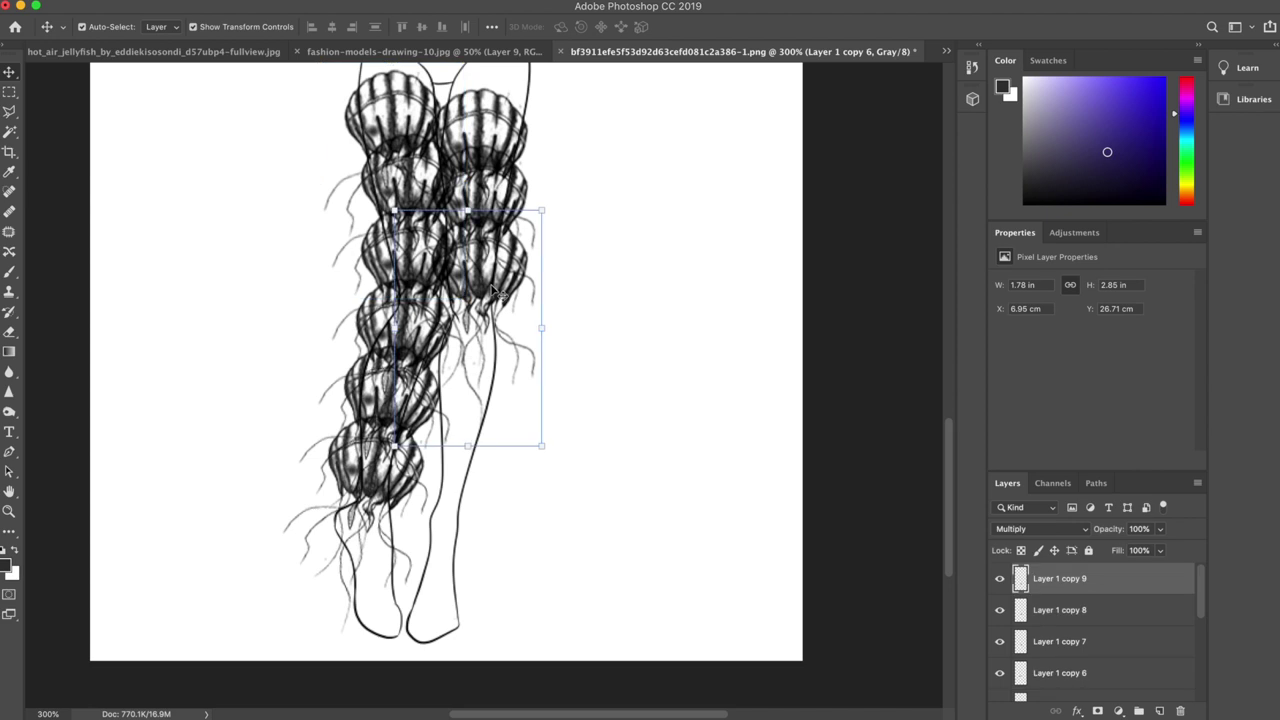
{"action": "left_click_drag", "start_coordinate": [496, 292], "coordinate": [490, 362]}
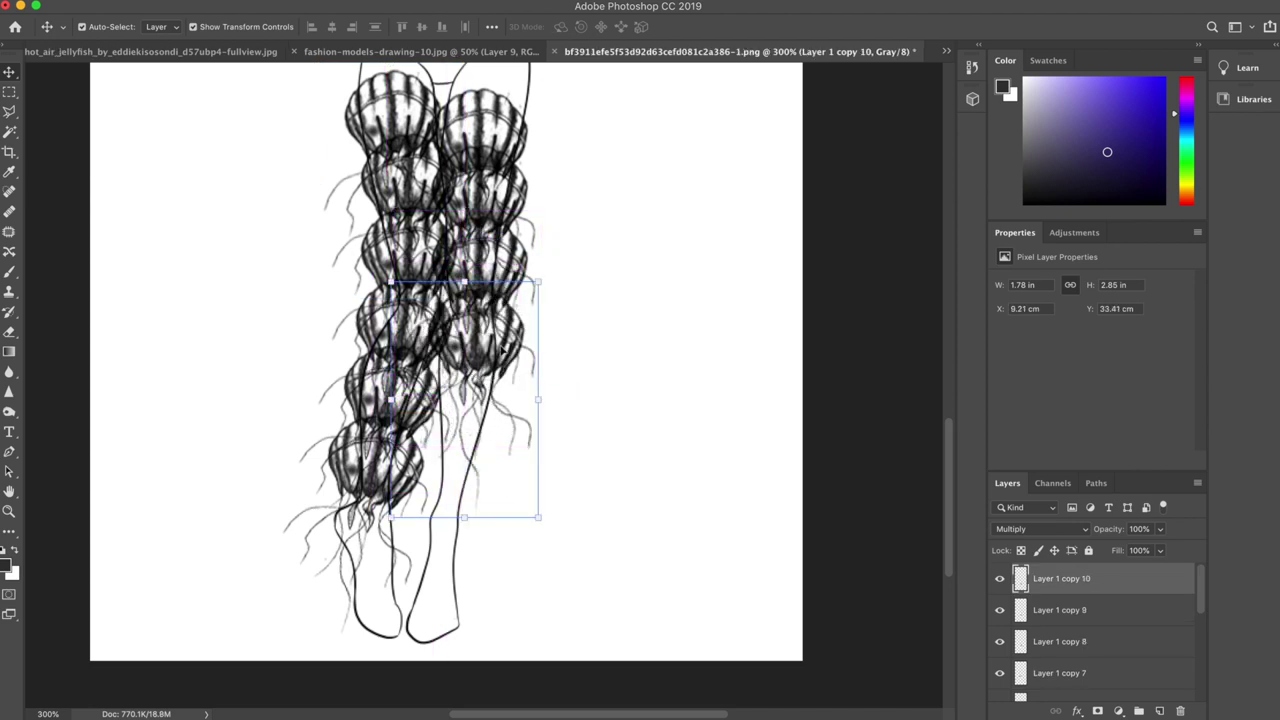
{"action": "scroll", "coordinate": [502, 348], "scroll_direction": "down", "scroll_amount": 2}
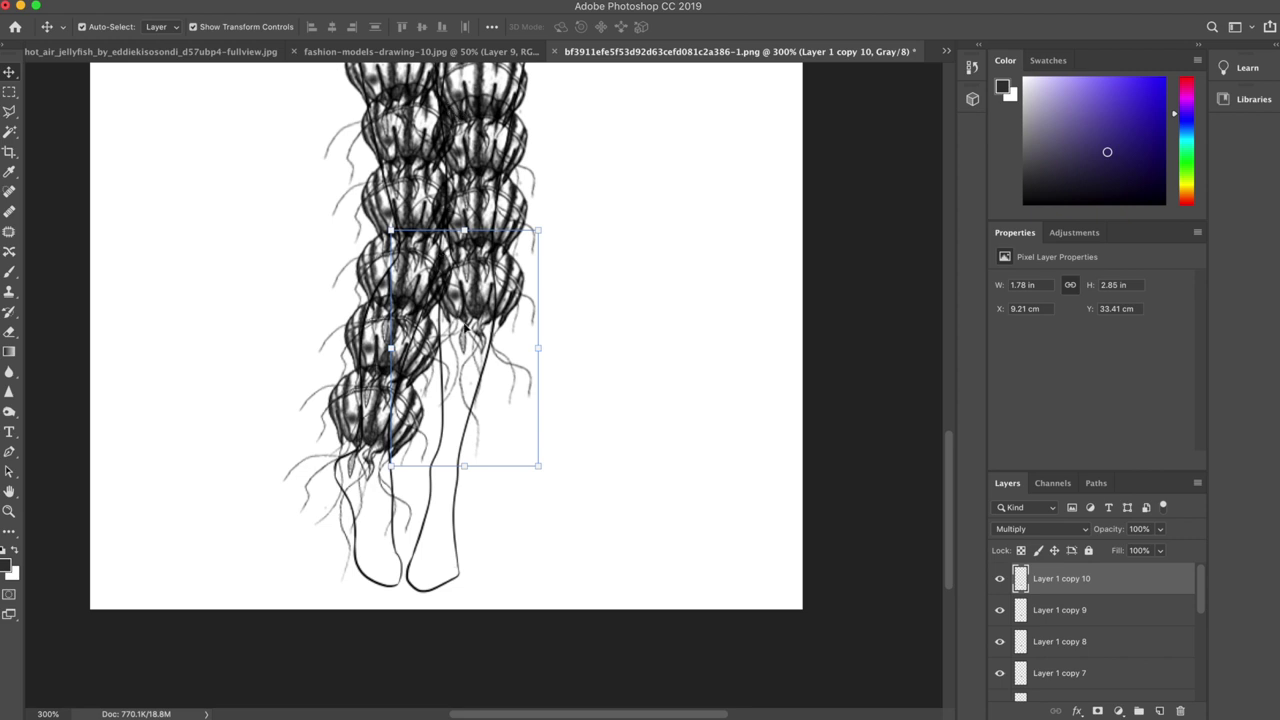
{"action": "left_click_drag", "start_coordinate": [515, 292], "coordinate": [508, 367]}
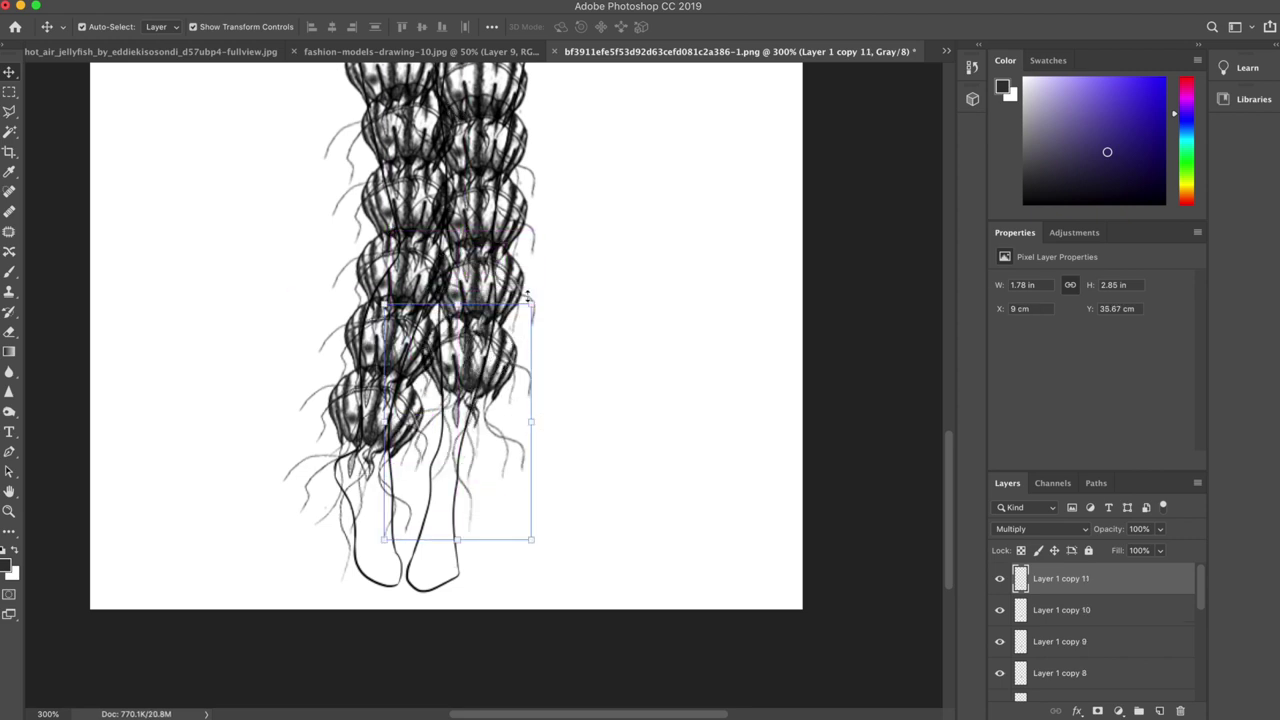
{"action": "key", "text": "super+t"}
{"action": "left_click_drag", "start_coordinate": [545, 297], "coordinate": [484, 414]}
{"action": "key", "text": "Return"}
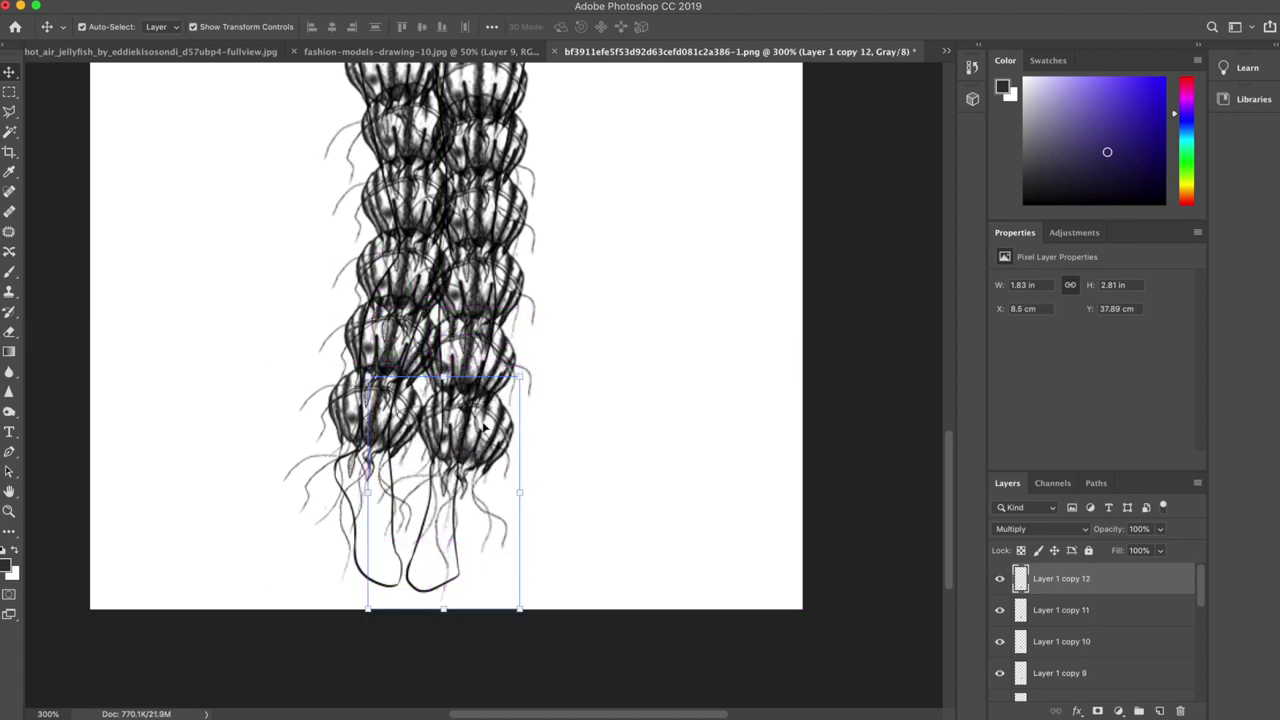
{"action": "key", "text": "super+j"}
{"action": "scroll", "coordinate": [485, 425], "scroll_direction": "up", "scroll_amount": 2}
{"action": "scroll", "coordinate": [485, 427], "scroll_direction": "up", "scroll_amount": 1}
{"action": "scroll", "coordinate": [487, 302], "scroll_direction": "up", "scroll_amount": 3}
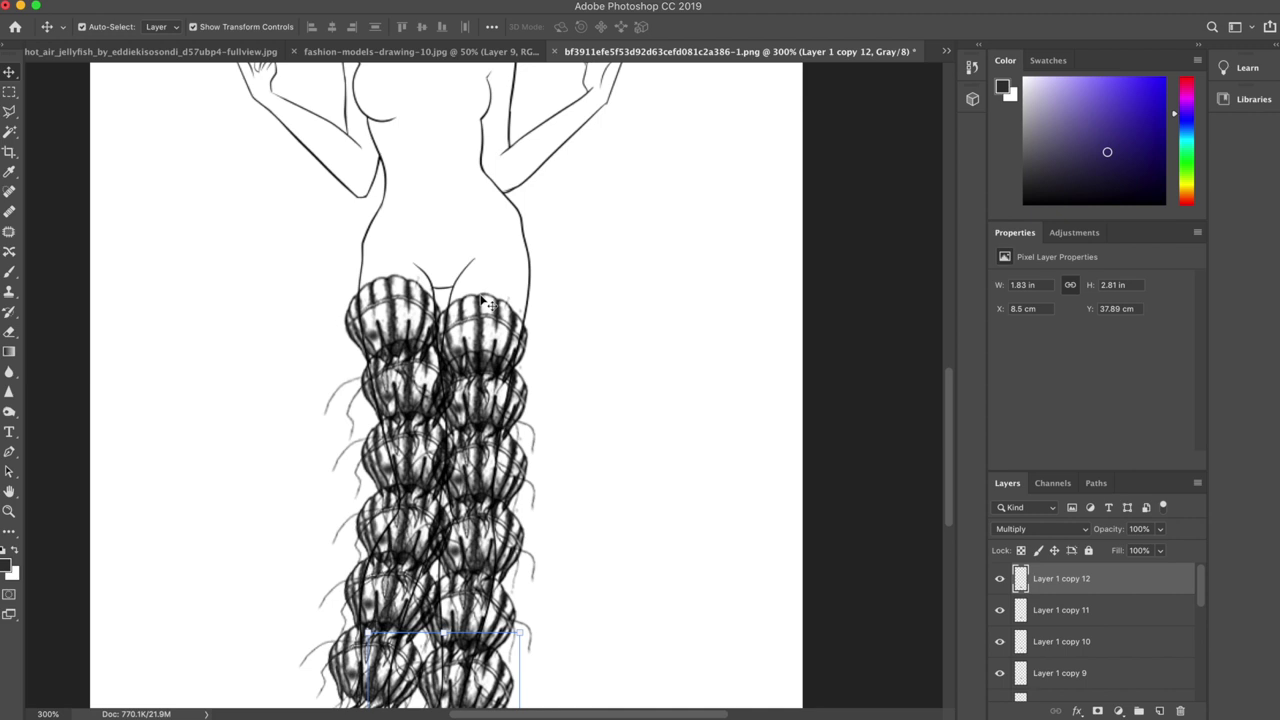
Duplicate the top jellyfish, widen it to about 239%, and set it over the hips
{"action": "left_click_drag", "start_coordinate": [484, 330], "coordinate": [467, 241]}
{"action": "key", "text": "super+j"}
{"action": "key", "text": "super+t"}
{"action": "left_click_drag", "start_coordinate": [520, 191], "coordinate": [689, 122]}
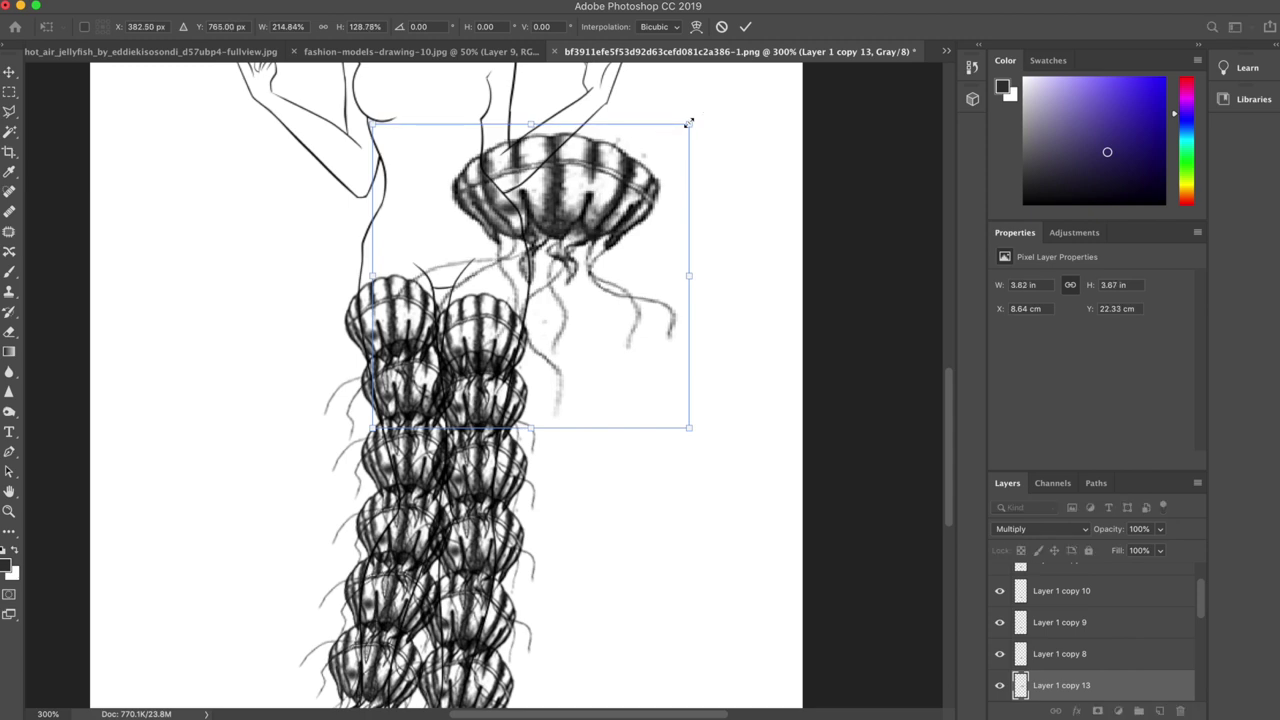
{"action": "scroll", "coordinate": [689, 122], "scroll_direction": "up", "scroll_amount": 2}
{"action": "scroll", "coordinate": [689, 122], "scroll_direction": "left", "scroll_amount": 2}
{"action": "left_click_drag", "start_coordinate": [419, 173], "coordinate": [382, 147]}
{"action": "left_click_drag", "start_coordinate": [601, 244], "coordinate": [537, 308]}
{"action": "key", "text": "Return"}
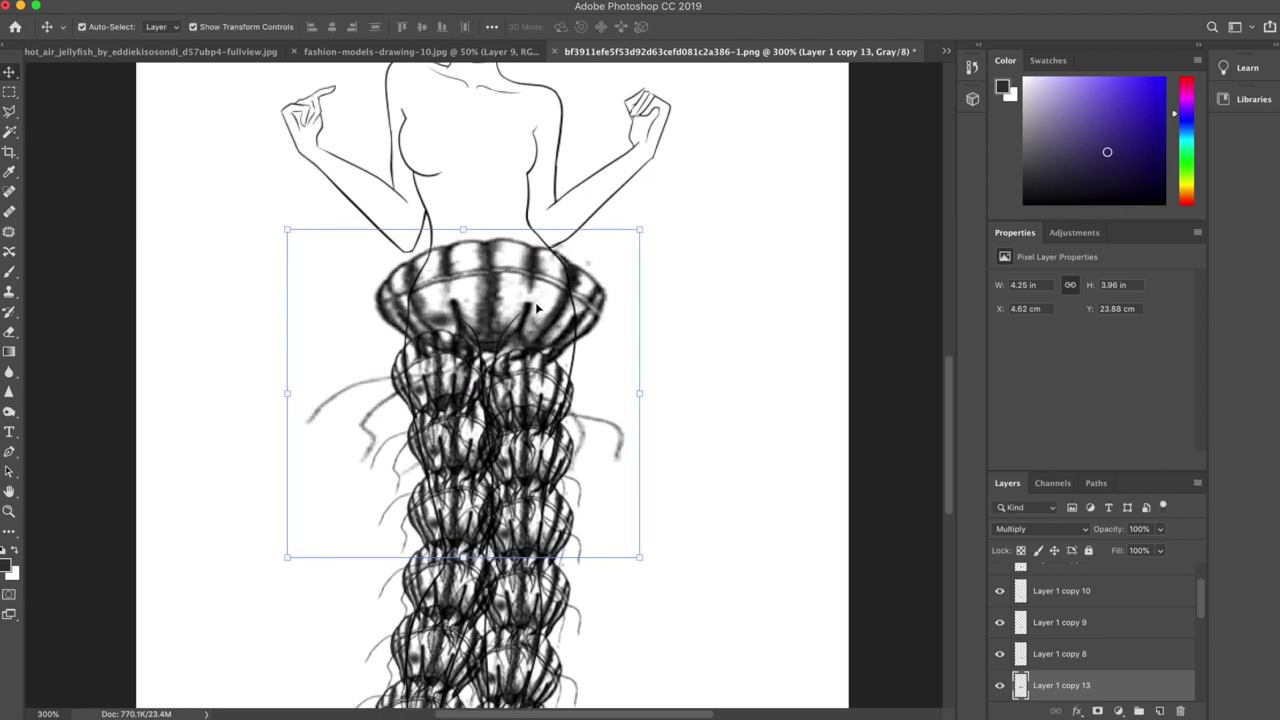
Fine-tune the wide jellyfish's width and position atop the two columns, then view at 100%
{"action": "scroll", "coordinate": [564, 332], "scroll_direction": "up", "scroll_amount": 5}
{"action": "left_click_drag", "start_coordinate": [643, 524], "coordinate": [597, 524]}
{"action": "left_click_drag", "start_coordinate": [410, 442], "coordinate": [432, 450]}
{"action": "key", "text": "Right"}
{"action": "key", "text": "Right"}
{"action": "key", "text": "Right"}
{"action": "key", "text": "Right"}
{"action": "key", "text": "Right"}
{"action": "key", "text": "Right"}
{"action": "key", "text": "Right"}
{"action": "key", "text": "Right"}
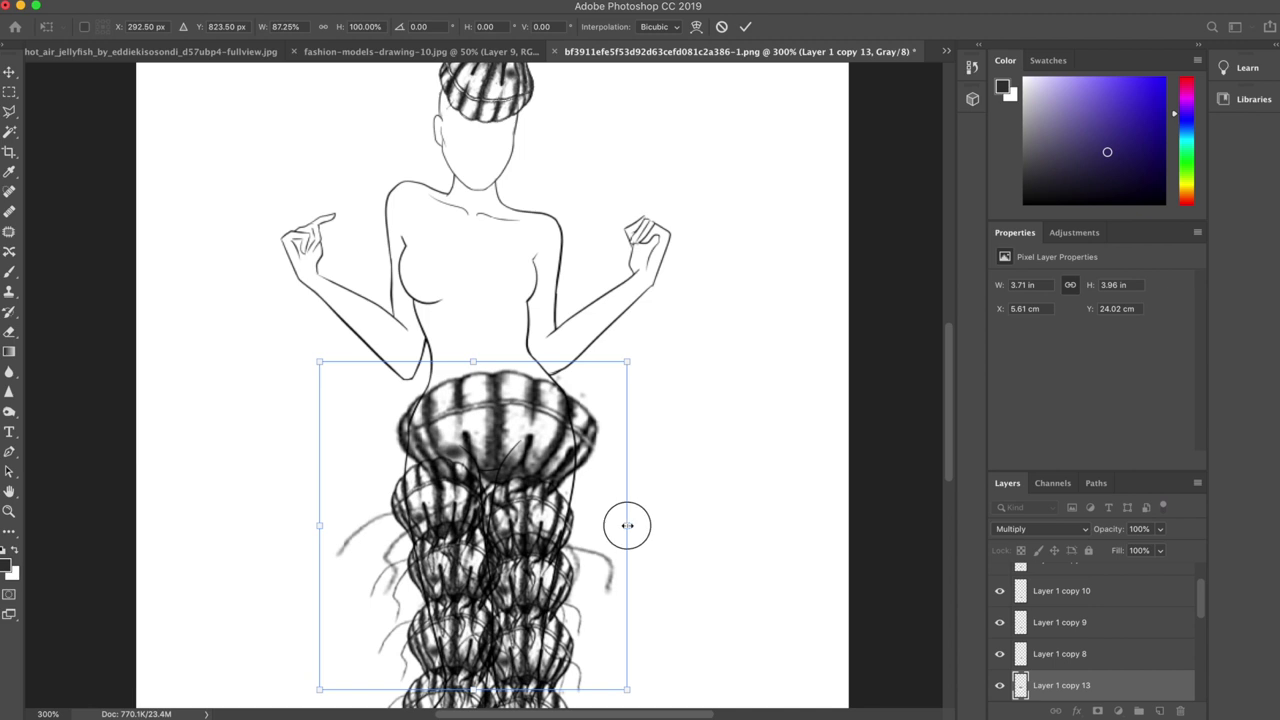
{"action": "left_click_drag", "start_coordinate": [625, 525], "coordinate": [641, 525]}
{"action": "left_click_drag", "start_coordinate": [554, 446], "coordinate": [538, 457]}
{"action": "key", "text": "Return"}
{"action": "key", "text": "super+1"}
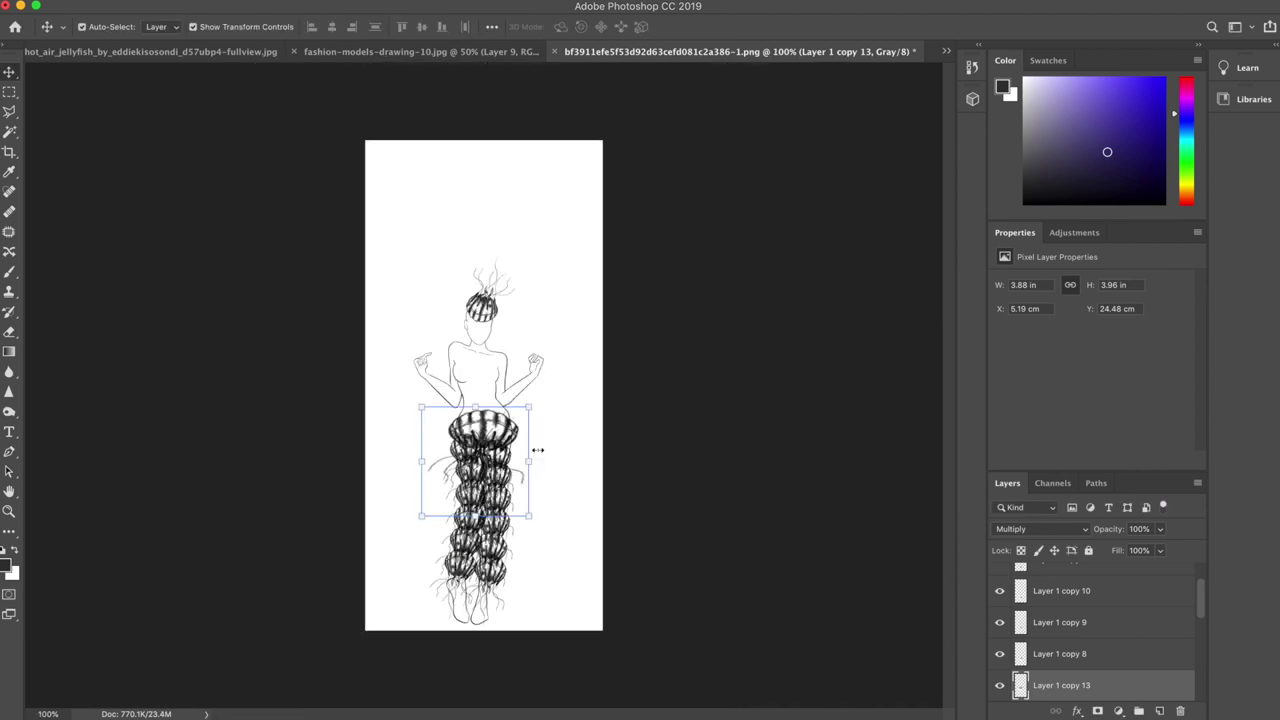
{"action": "left_click", "coordinate": [14, 91]}
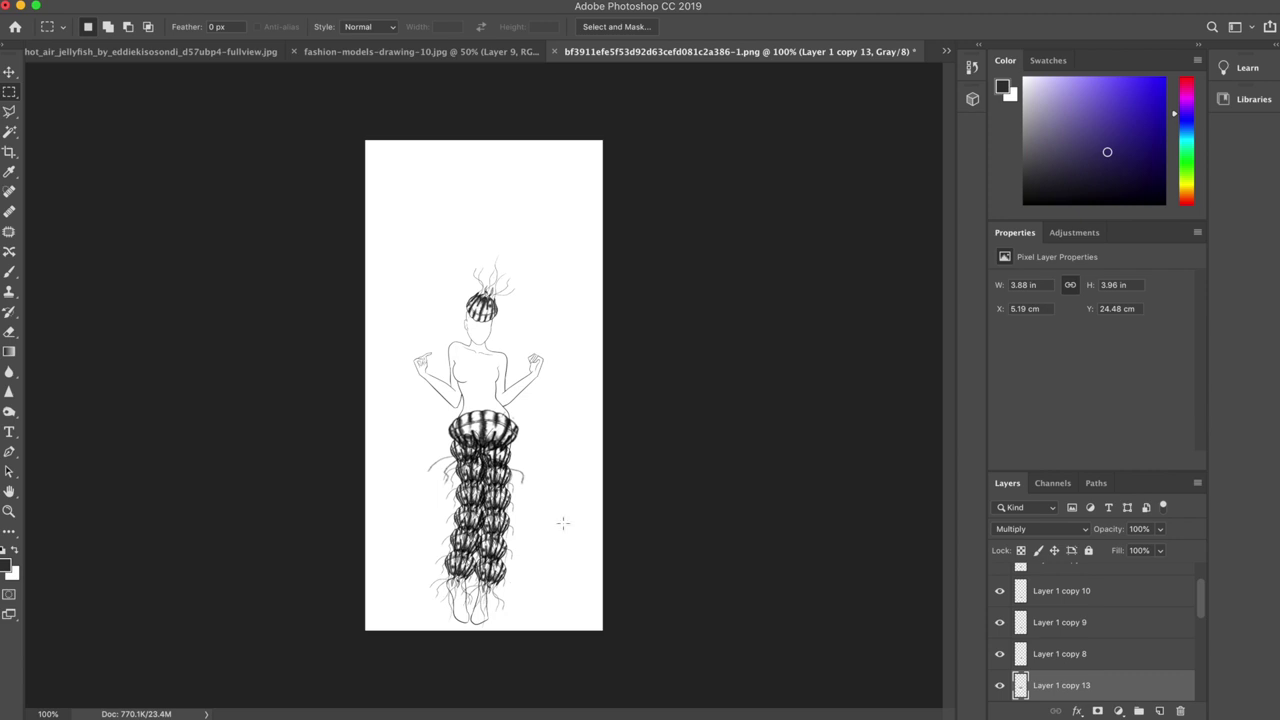
Erase the overlapping lines inside the top jellyfish bell on the Background layer with a 76 px eraser
{"action": "key", "text": "super+plus"}
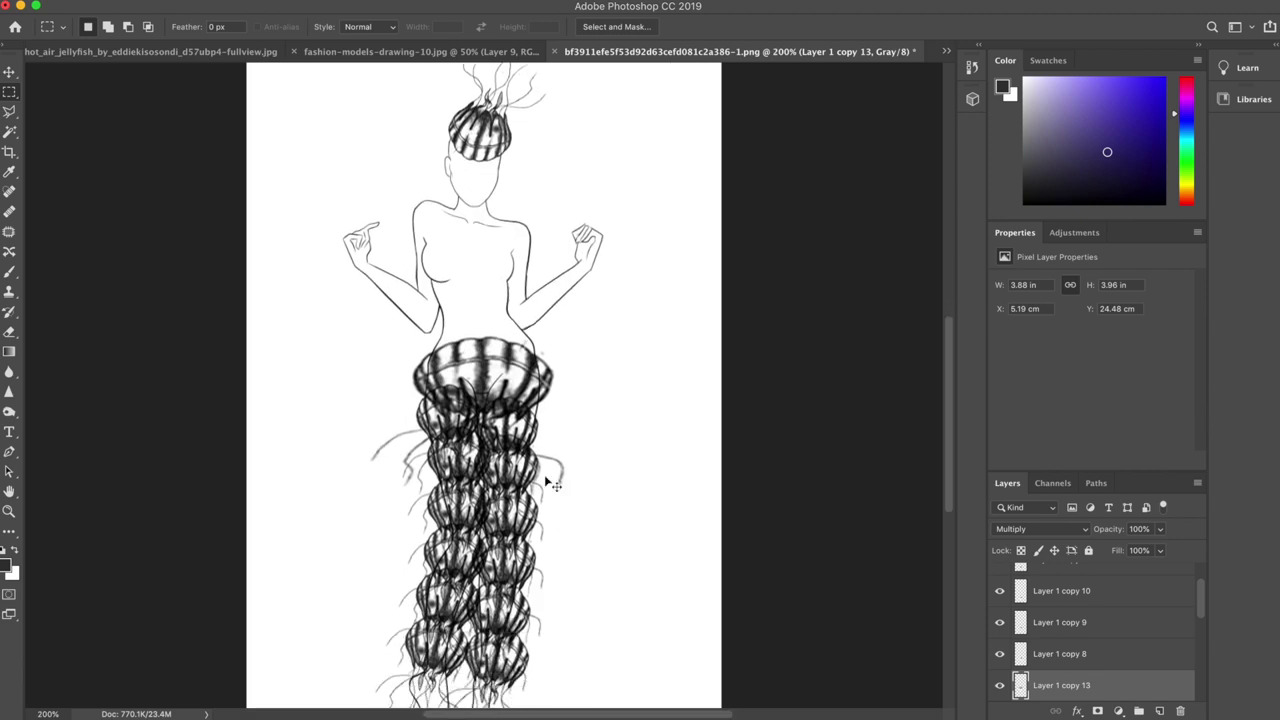
{"action": "scroll", "coordinate": [1055, 617], "scroll_direction": "down", "scroll_amount": 5}
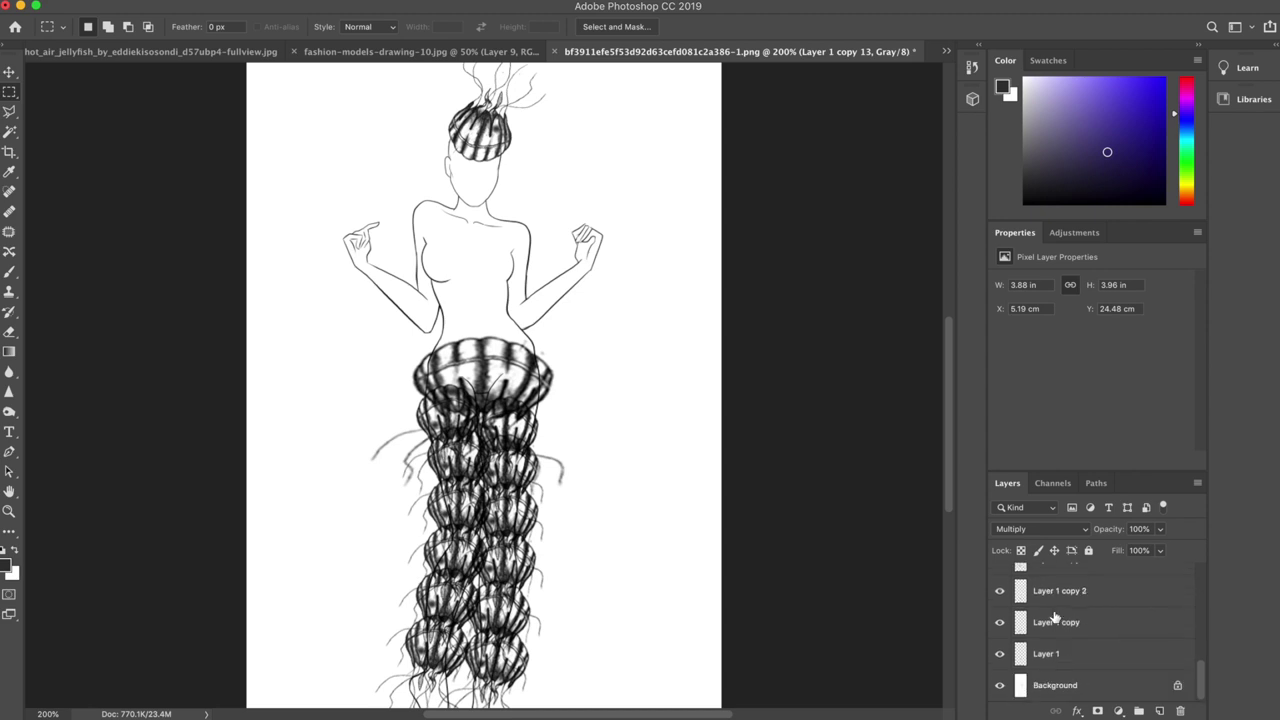
{"action": "left_click", "coordinate": [1059, 686]}
{"action": "left_click", "coordinate": [10, 334]}
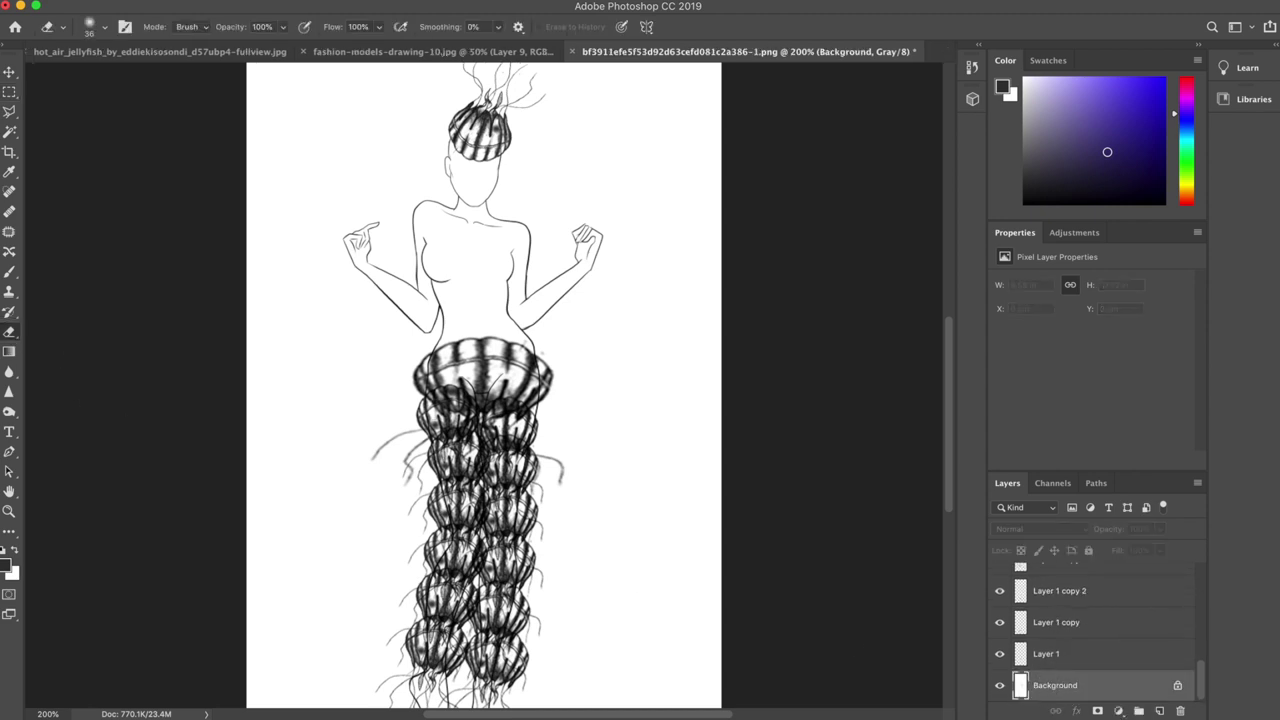
{"action": "right_click", "coordinate": [632, 370]}
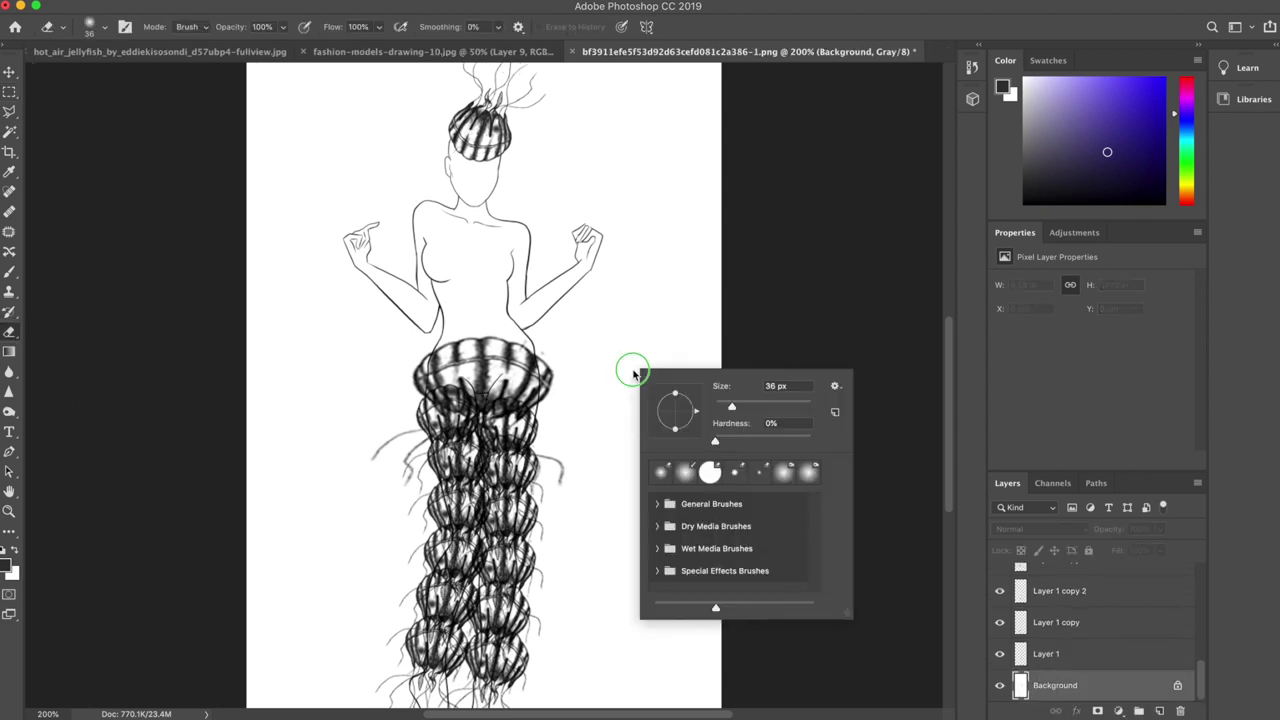
{"action": "left_click", "coordinate": [108, 31]}
{"action": "left_click_drag", "start_coordinate": [100, 75], "coordinate": [116, 73]}
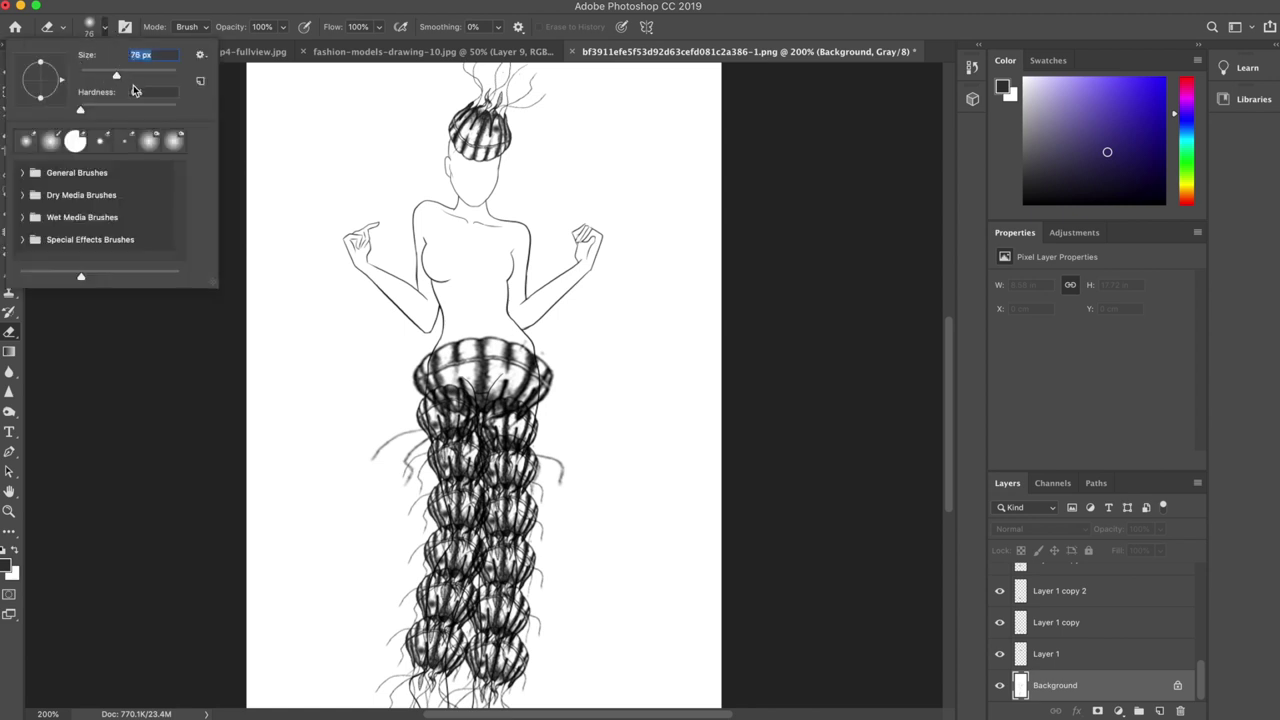
{"action": "left_click", "coordinate": [487, 410]}
{"action": "mouse_move", "coordinate": [485, 382]}
{"action": "left_mouse_down"}
{"action": "mouse_move", "coordinate": [436, 392]}
{"action": "mouse_move", "coordinate": [468, 500]}
{"action": "mouse_move", "coordinate": [502, 424]}
{"action": "mouse_move", "coordinate": [490, 480]}
{"action": "mouse_move", "coordinate": [478, 463]}
{"action": "mouse_move", "coordinate": [482, 506]}
{"action": "mouse_move", "coordinate": [467, 493]}
{"action": "mouse_move", "coordinate": [440, 526]}
{"action": "mouse_move", "coordinate": [475, 545]}
{"action": "mouse_move", "coordinate": [491, 333]}
{"action": "mouse_move", "coordinate": [532, 301]}
{"action": "mouse_move", "coordinate": [493, 308]}
{"action": "left_mouse_up"}
{"action": "scroll", "coordinate": [490, 480], "scroll_direction": "down", "scroll_amount": 3}
{"action": "left_click", "coordinate": [9, 91]}
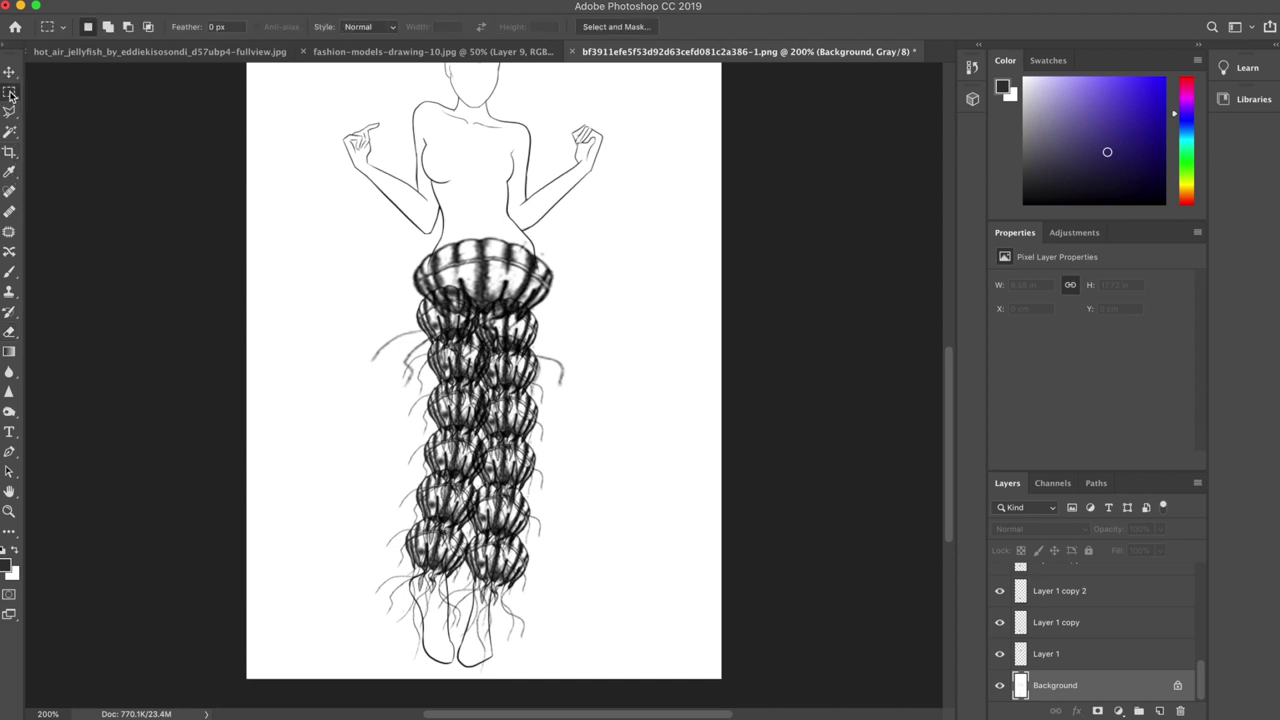
{"action": "key", "text": "super+minus"}
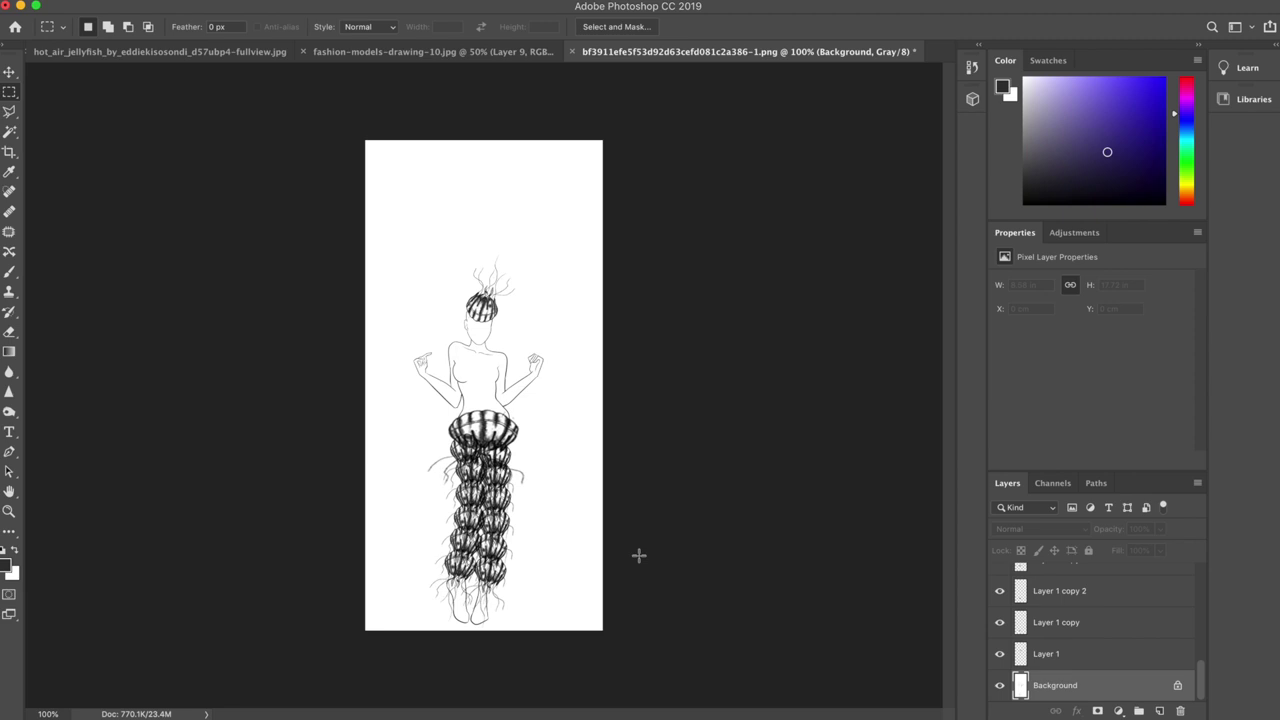
Crop away the empty space at the top of the canvas
{"action": "left_click", "coordinate": [9, 151]}
{"action": "left_click_drag", "start_coordinate": [474, 140], "coordinate": [473, 190]}
{"action": "key", "text": "Return"}
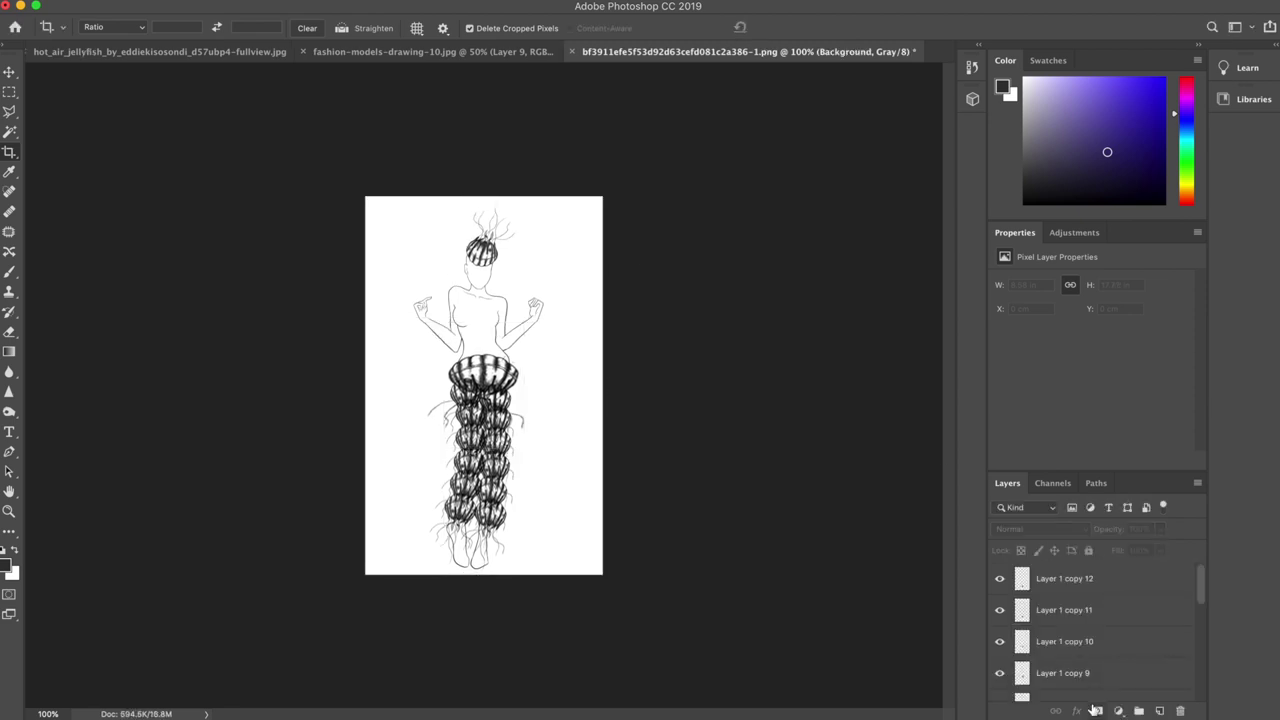
Flatten all jellyfish layers into a single Background layer
{"action": "scroll", "coordinate": [1065, 650], "scroll_direction": "down", "scroll_amount": 5}
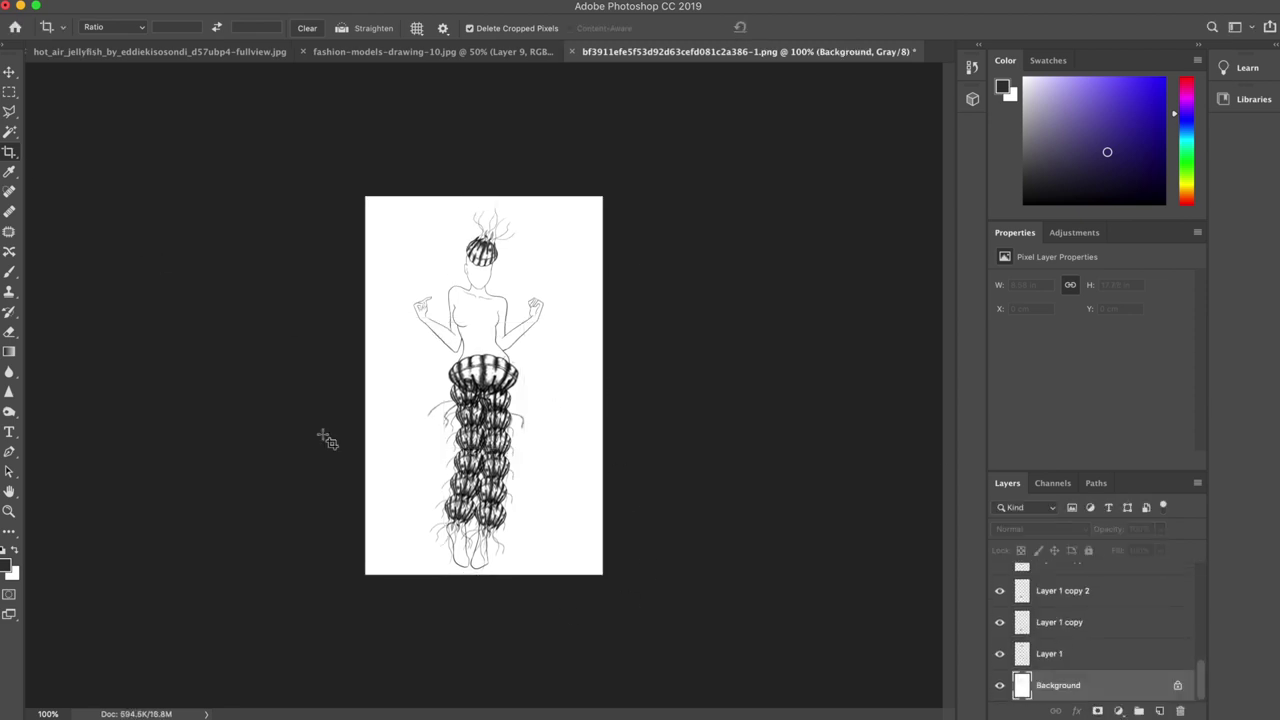
{"action": "right_click", "coordinate": [1065, 690]}
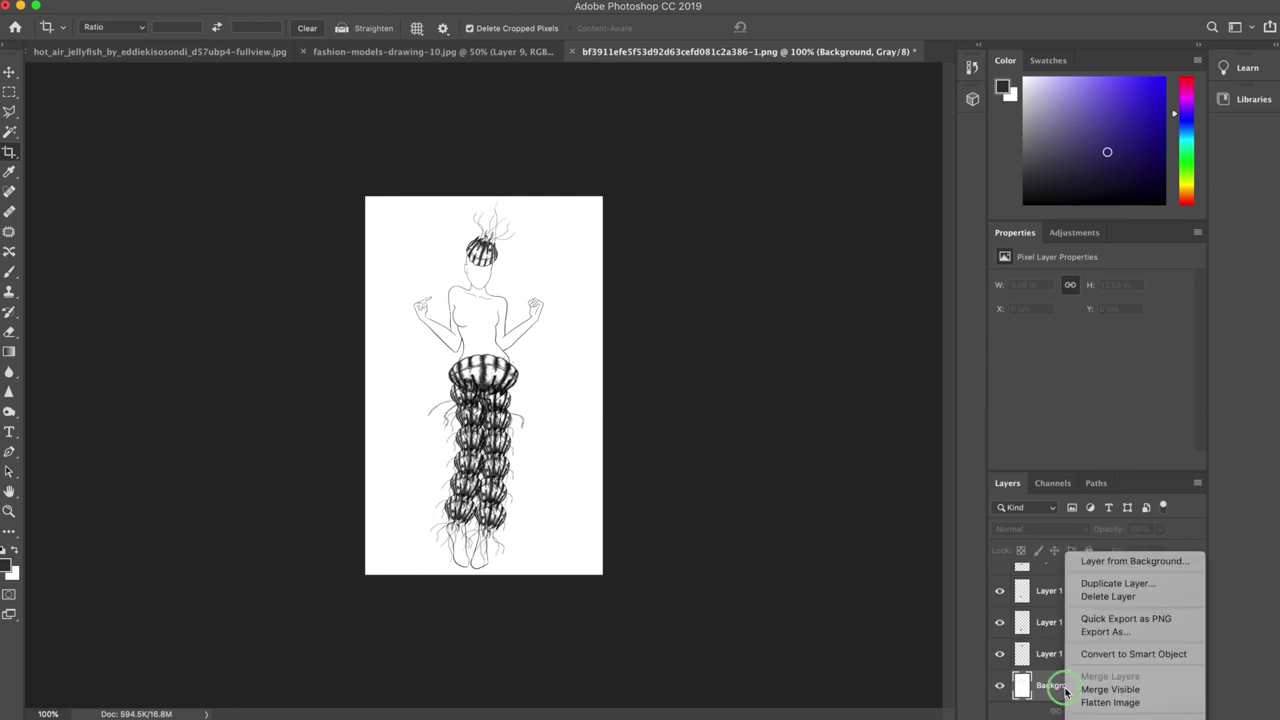
{"action": "left_click", "coordinate": [1050, 632]}
{"action": "left_click", "coordinate": [1052, 630]}
{"action": "right_click", "coordinate": [1057, 627]}
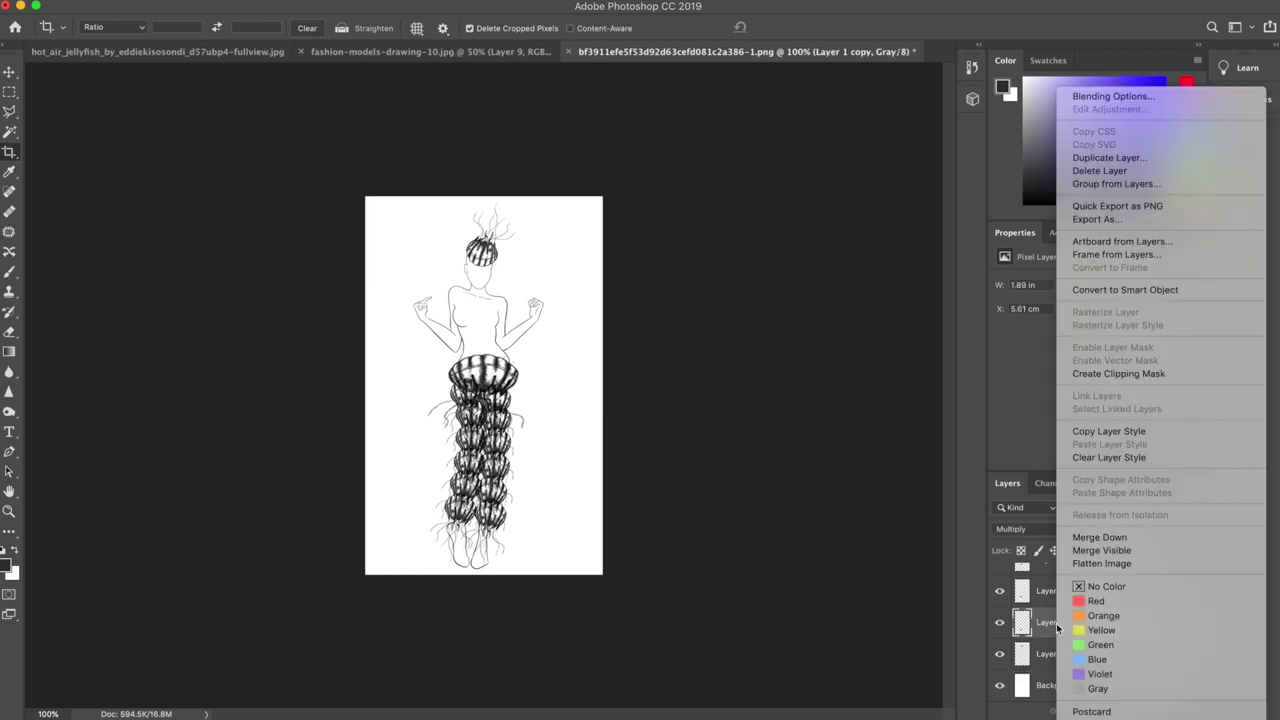
{"action": "left_click", "coordinate": [1125, 566]}
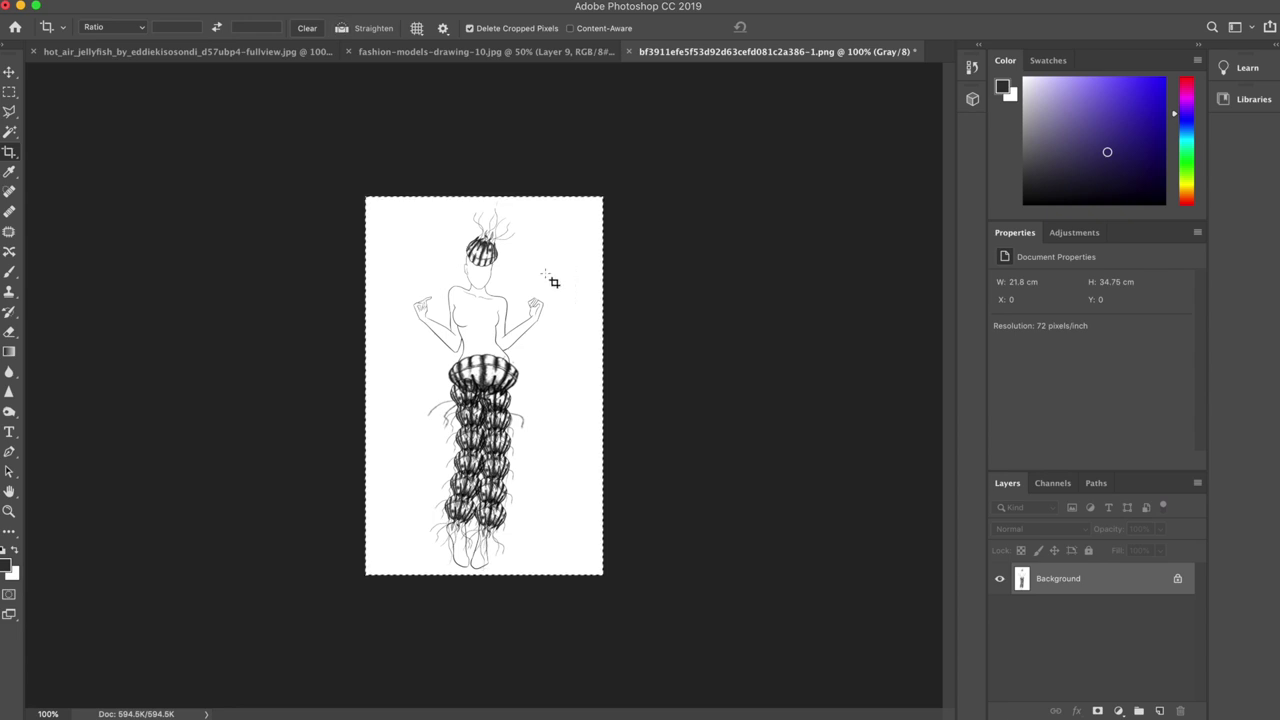
Try select-all and a few rectangular marquee selections on the canvas, then deselect
{"action": "key", "text": "super+a"}
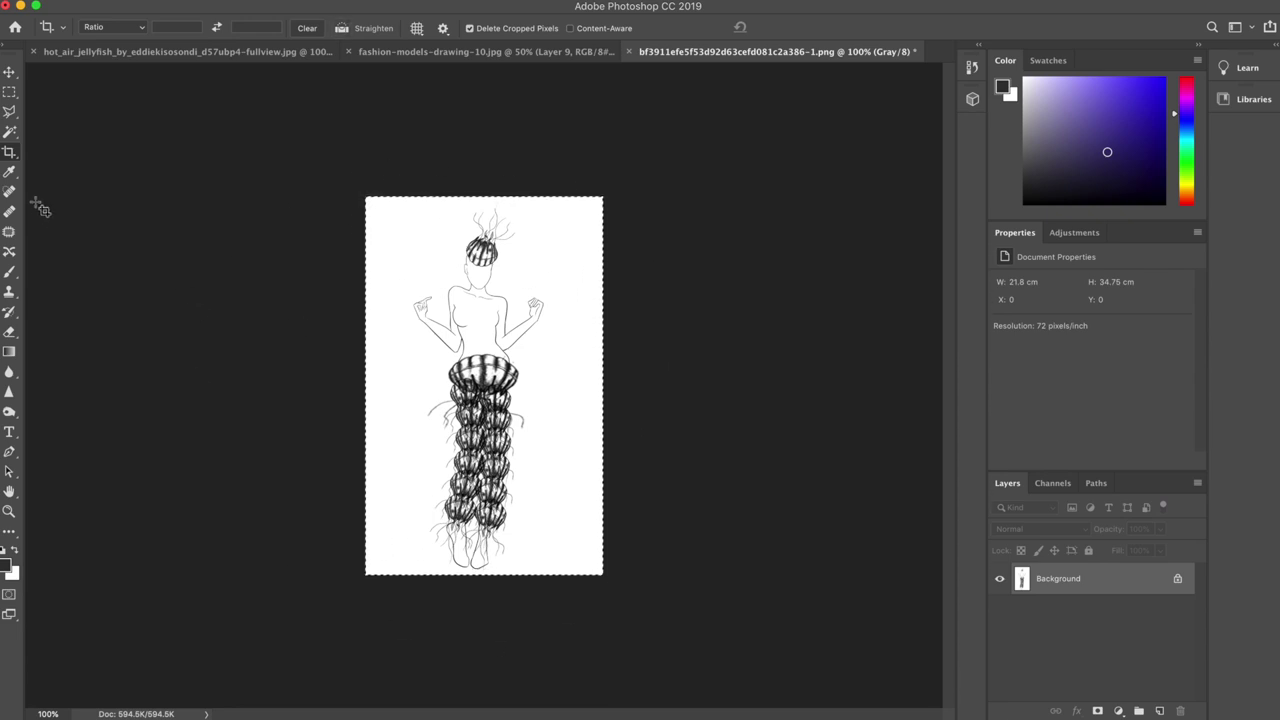
{"action": "left_click", "coordinate": [9, 91]}
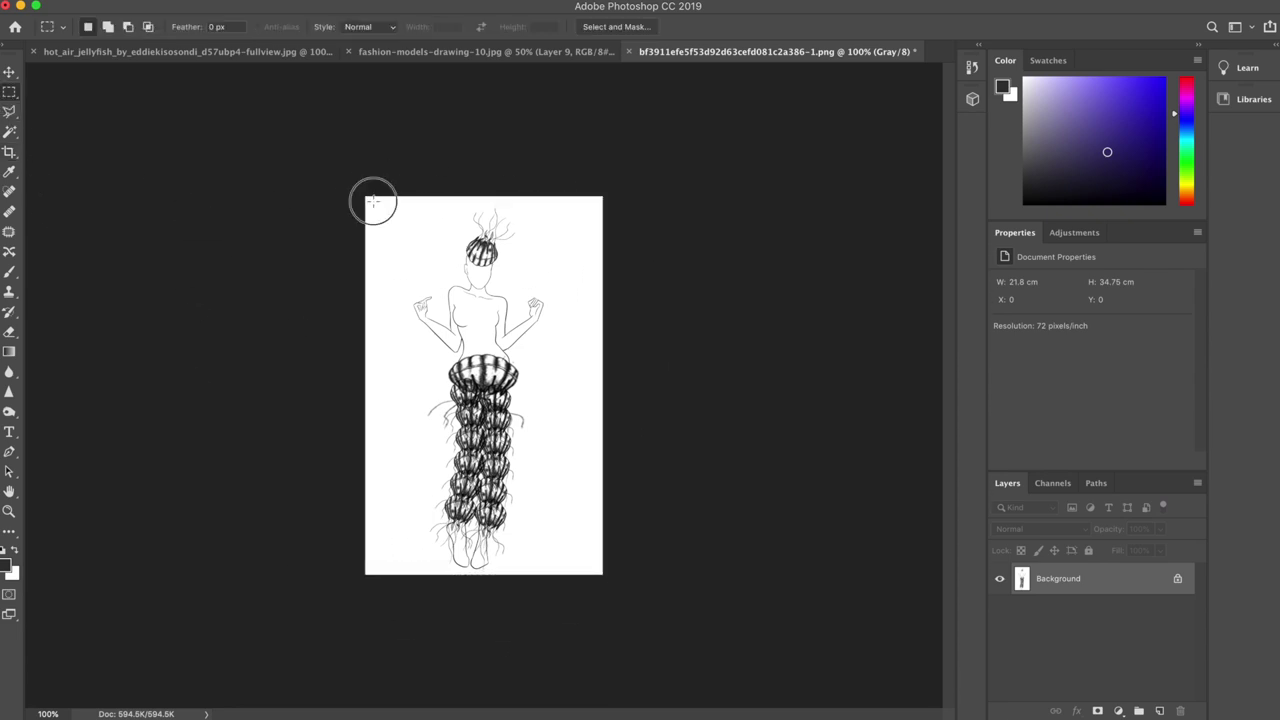
{"action": "left_click_drag", "start_coordinate": [373, 201], "coordinate": [543, 498]}
{"action": "left_click_drag", "start_coordinate": [557, 570], "coordinate": [565, 606]}
{"action": "left_click", "coordinate": [394, 200]}
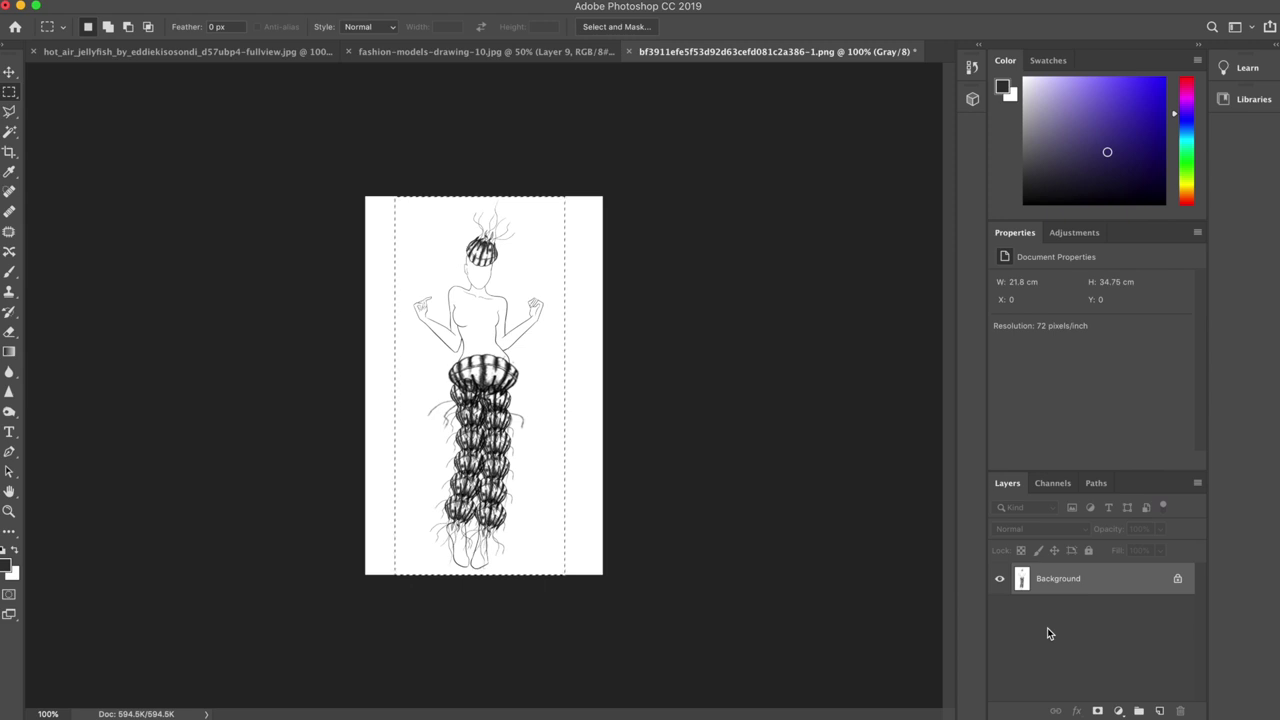
{"action": "key", "text": "super+d"}
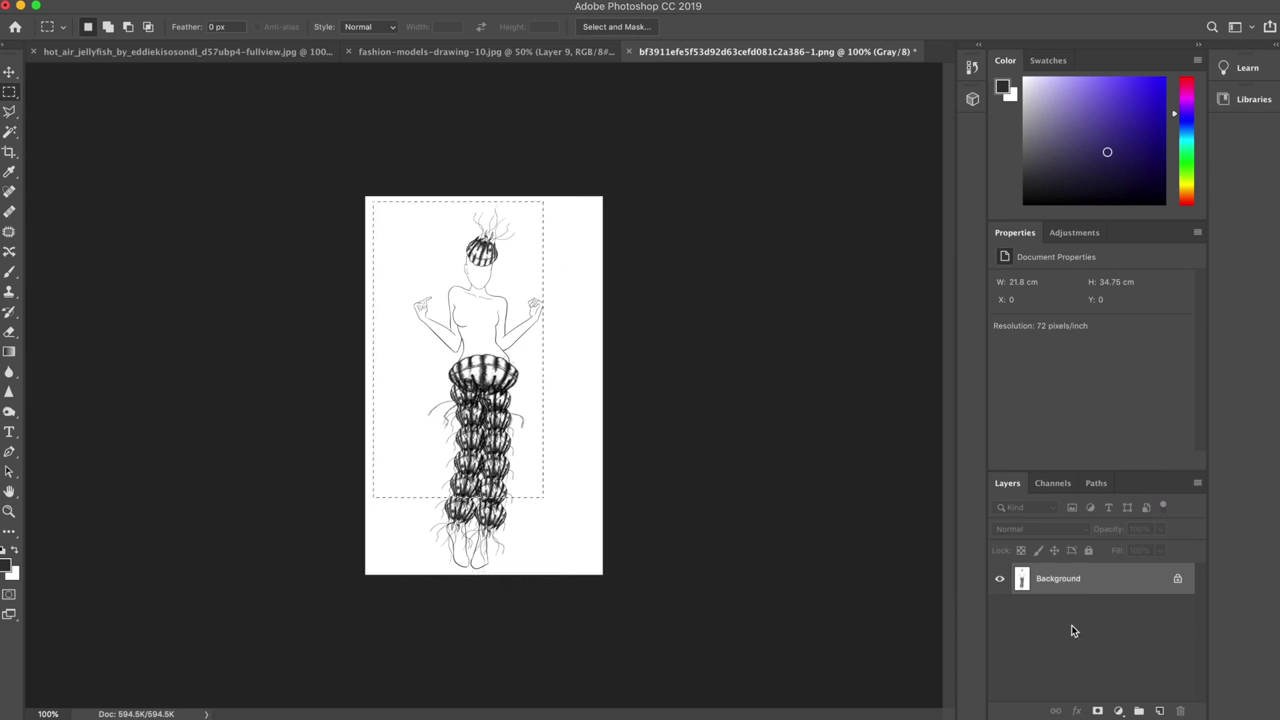
Undo Flatten Image to restore the separate layers, then view fashion-models-drawing-10.jpg
{"action": "key", "text": "super+z"}
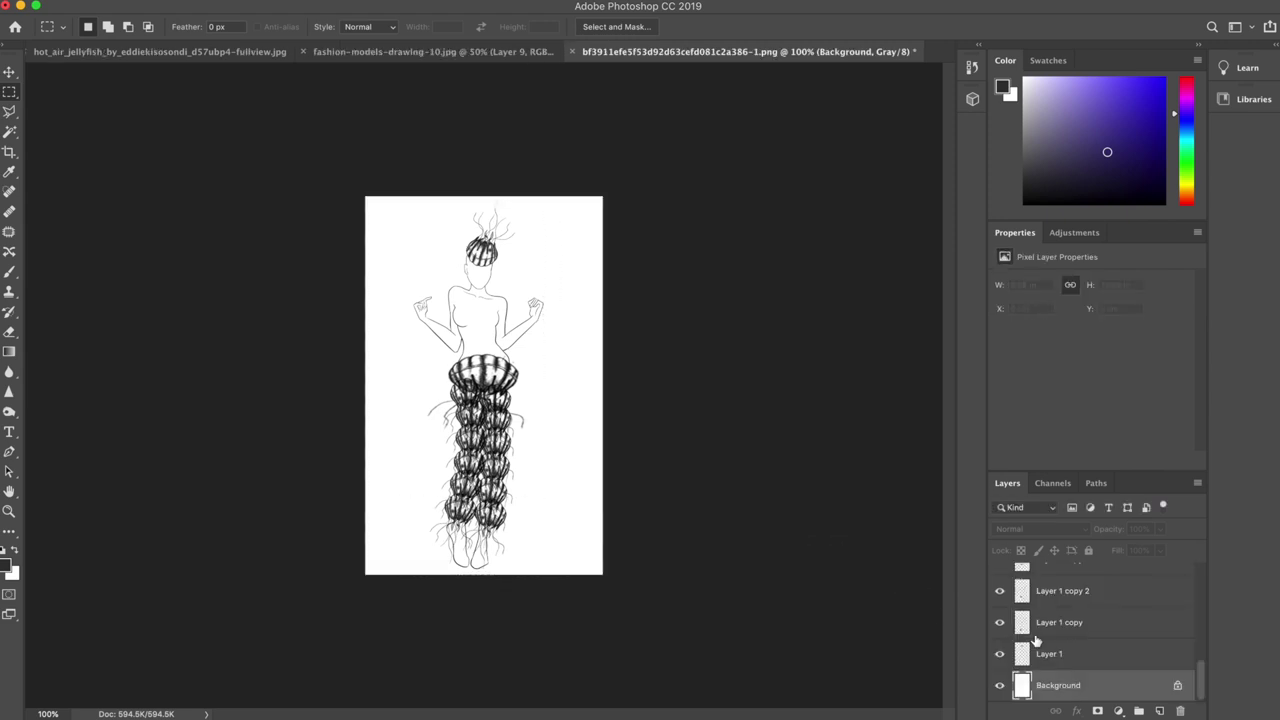
{"action": "scroll", "coordinate": [1065, 618], "scroll_direction": "up", "scroll_amount": 5}
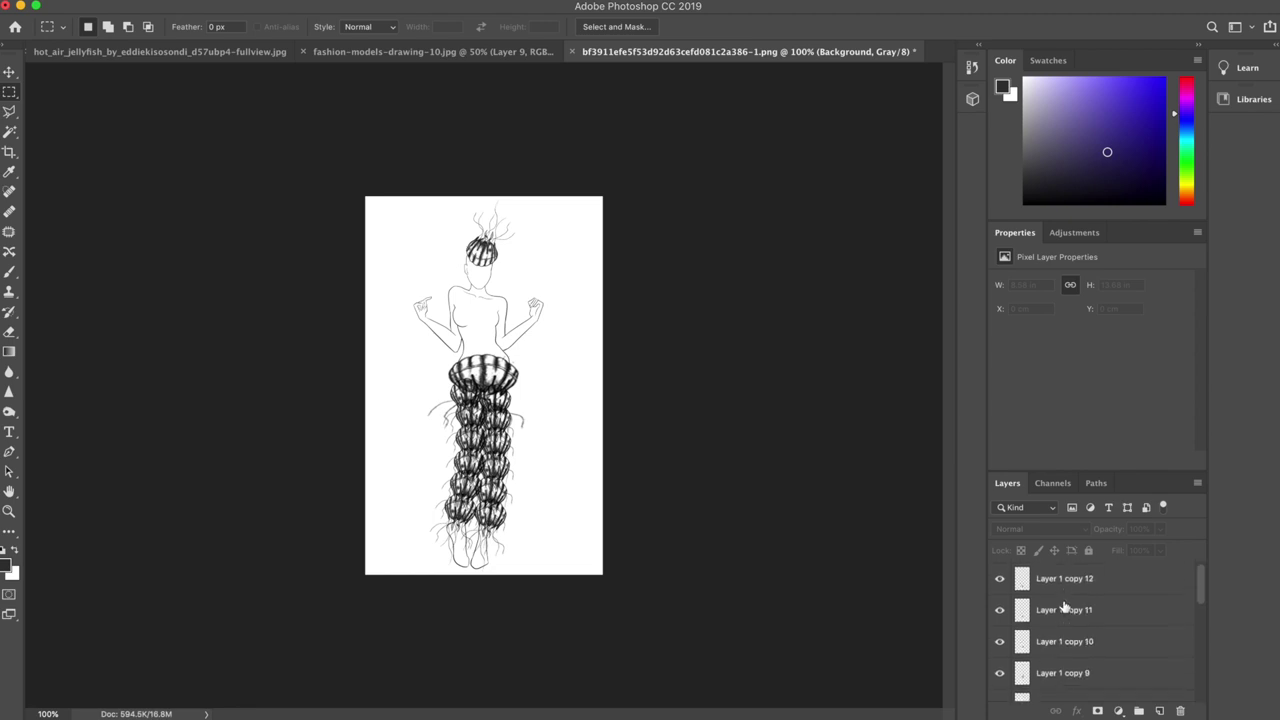
{"action": "left_click", "coordinate": [410, 55]}
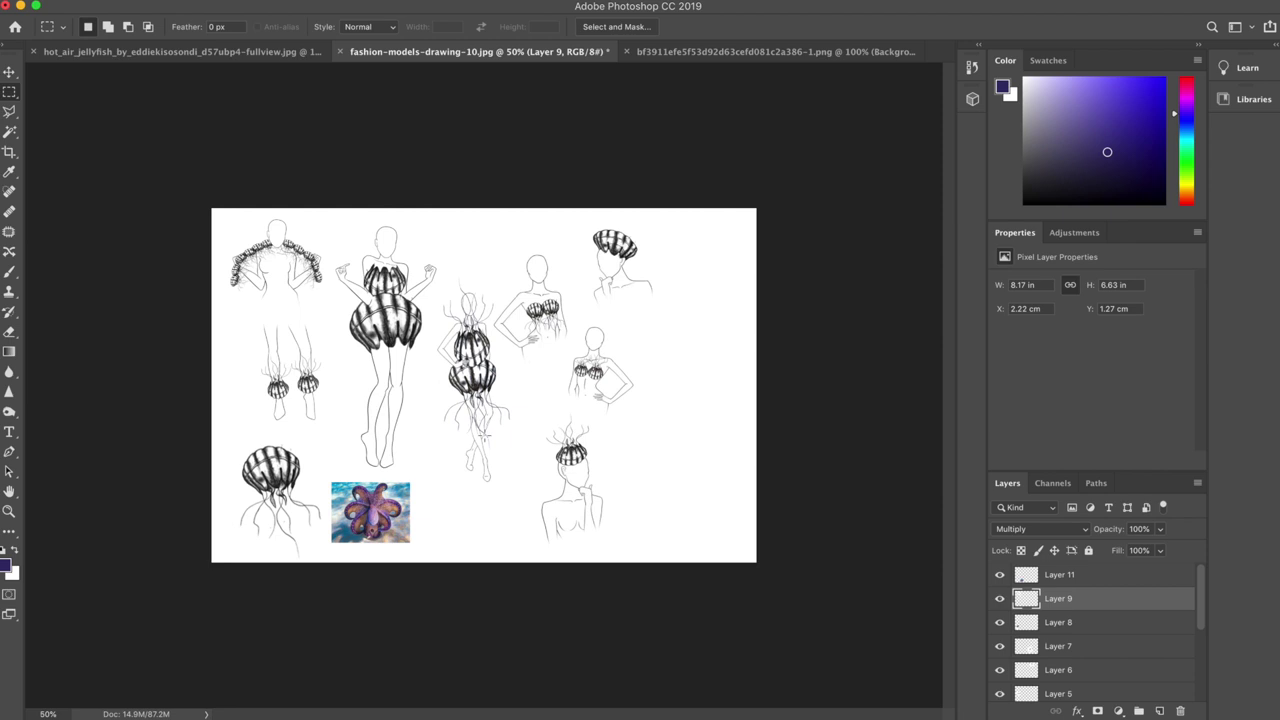
Zoom in on the sketch sheet, paste the jellyfish image, then remove it again
{"action": "key", "text": "super+plus"}
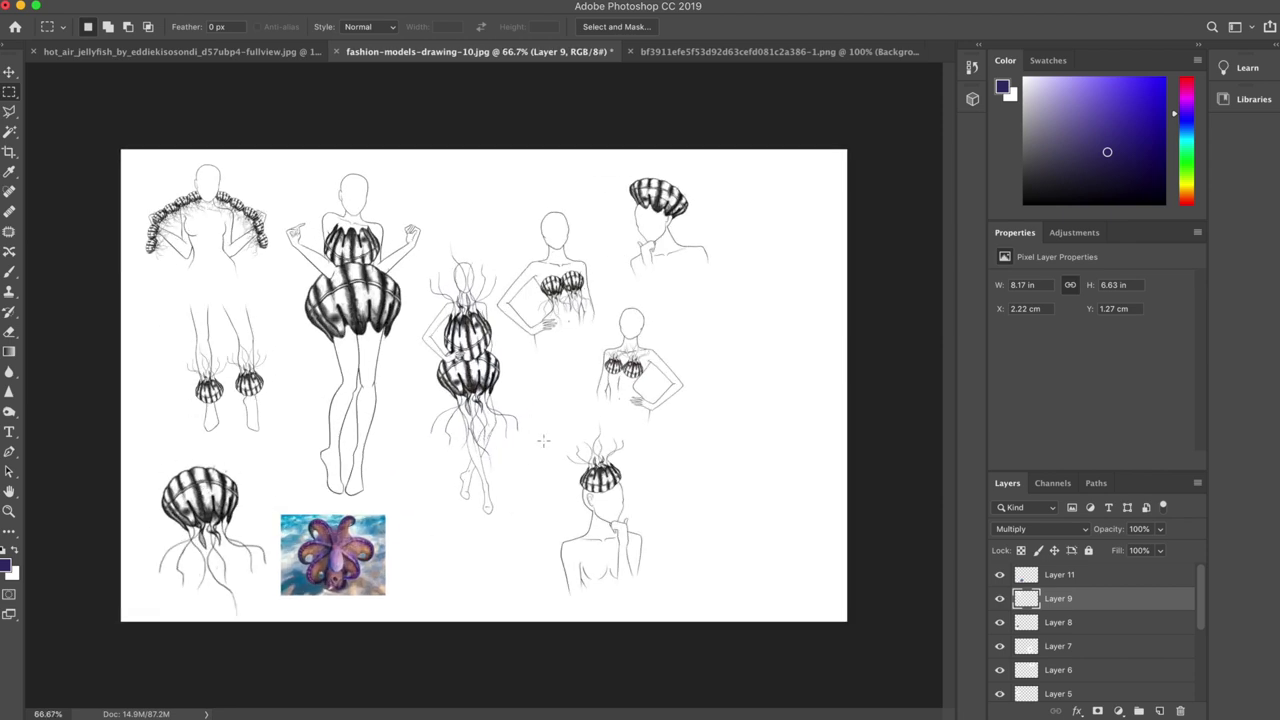
{"action": "key", "text": "super+v"}
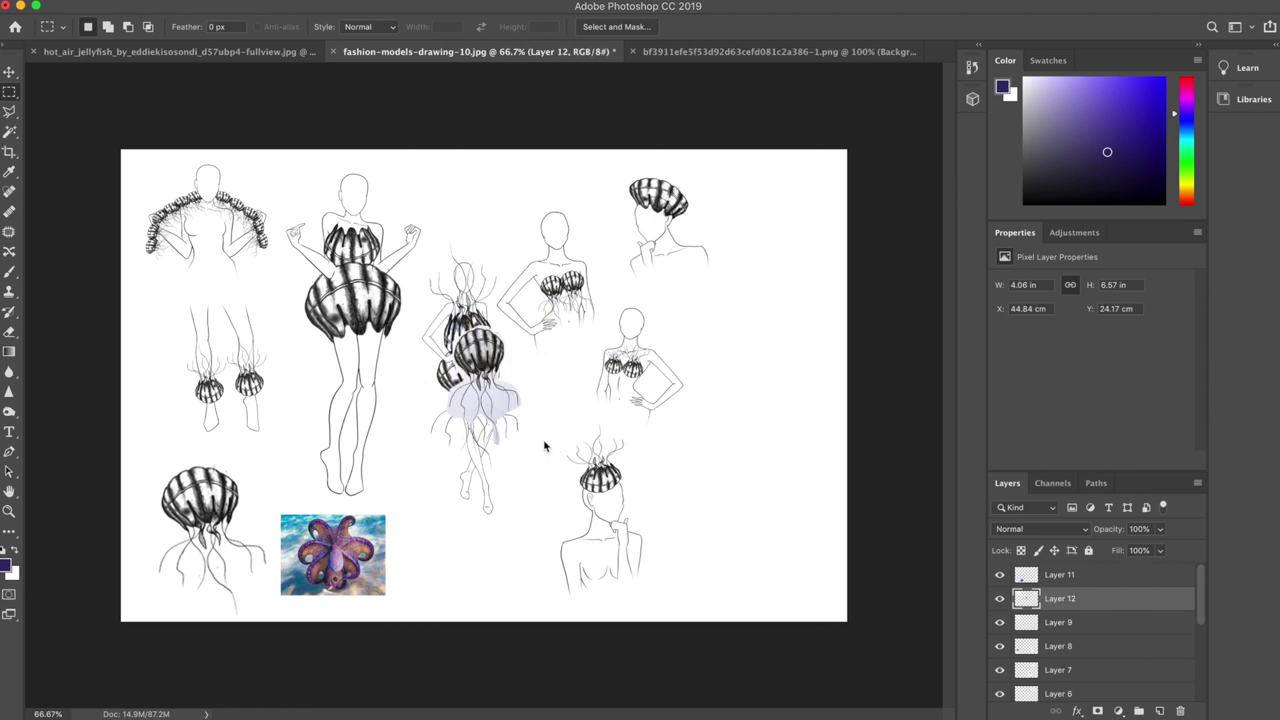
{"action": "key", "text": "super+e"}
Flatten the jellyfish dress drawing into one background and select all of it
{"action": "left_click", "coordinate": [780, 51]}
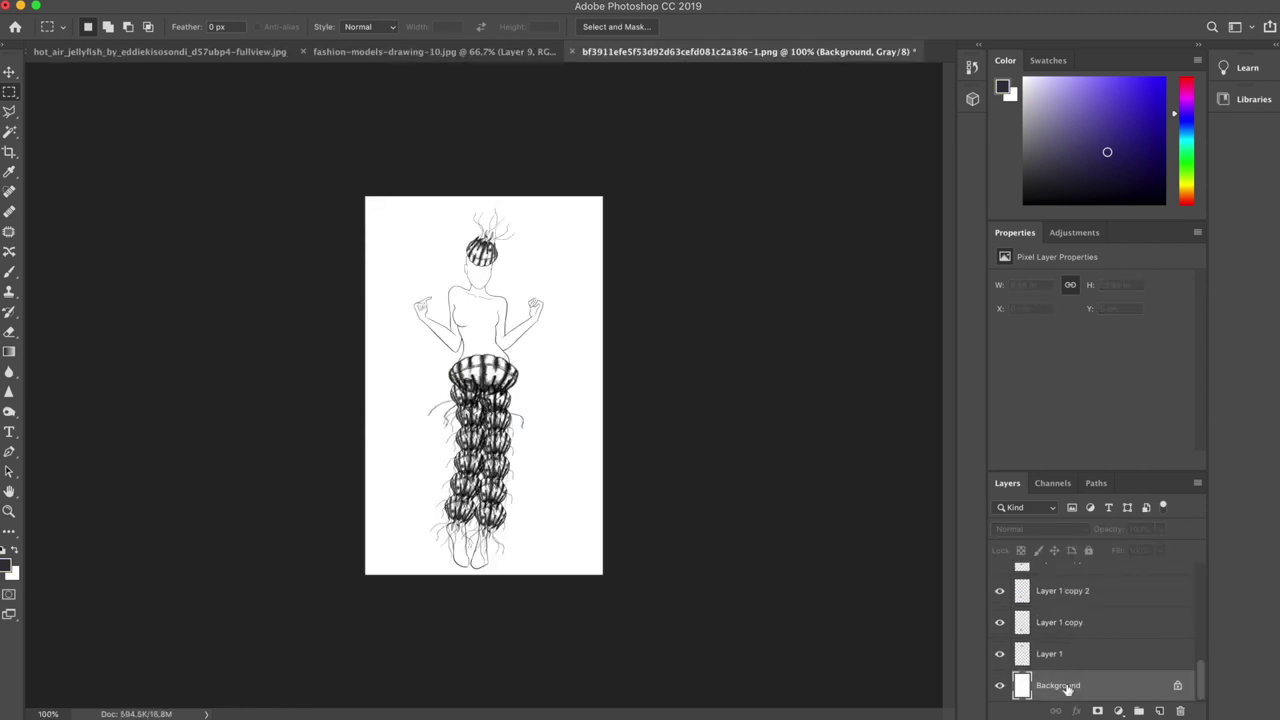
{"action": "right_click", "coordinate": [1064, 687]}
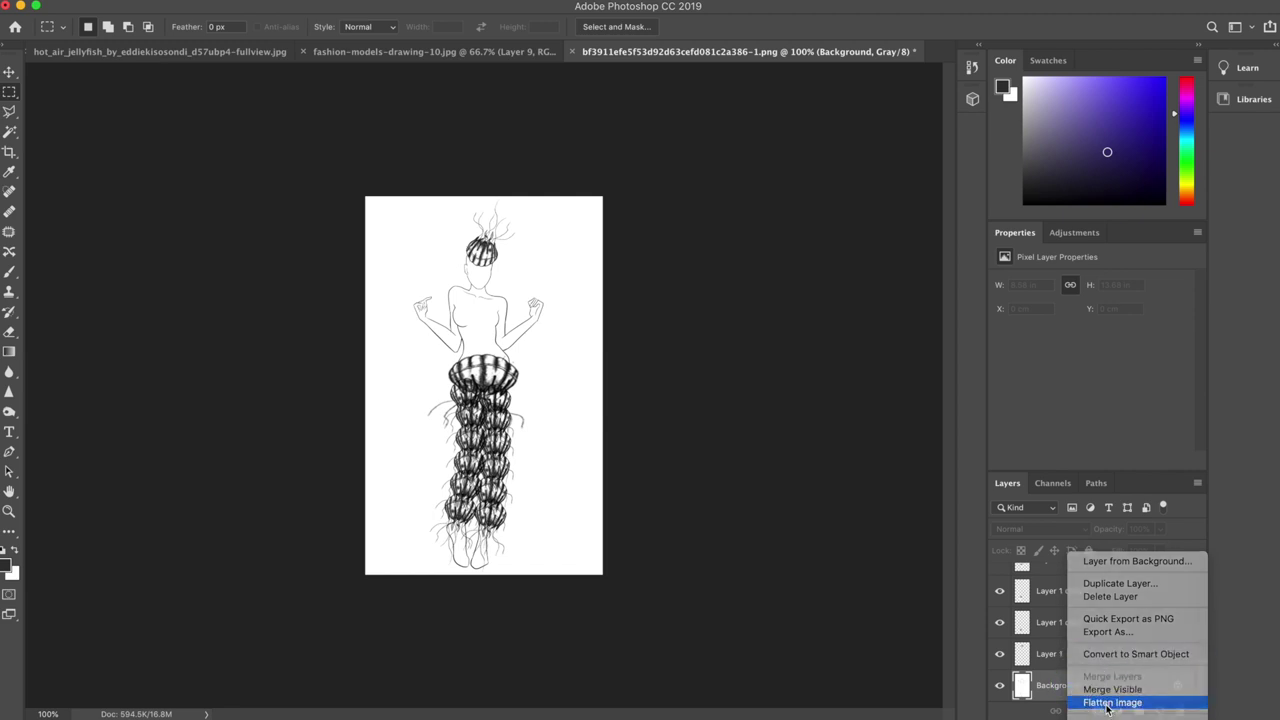
{"action": "left_click", "coordinate": [1107, 703]}
{"action": "key", "text": "super+a"}
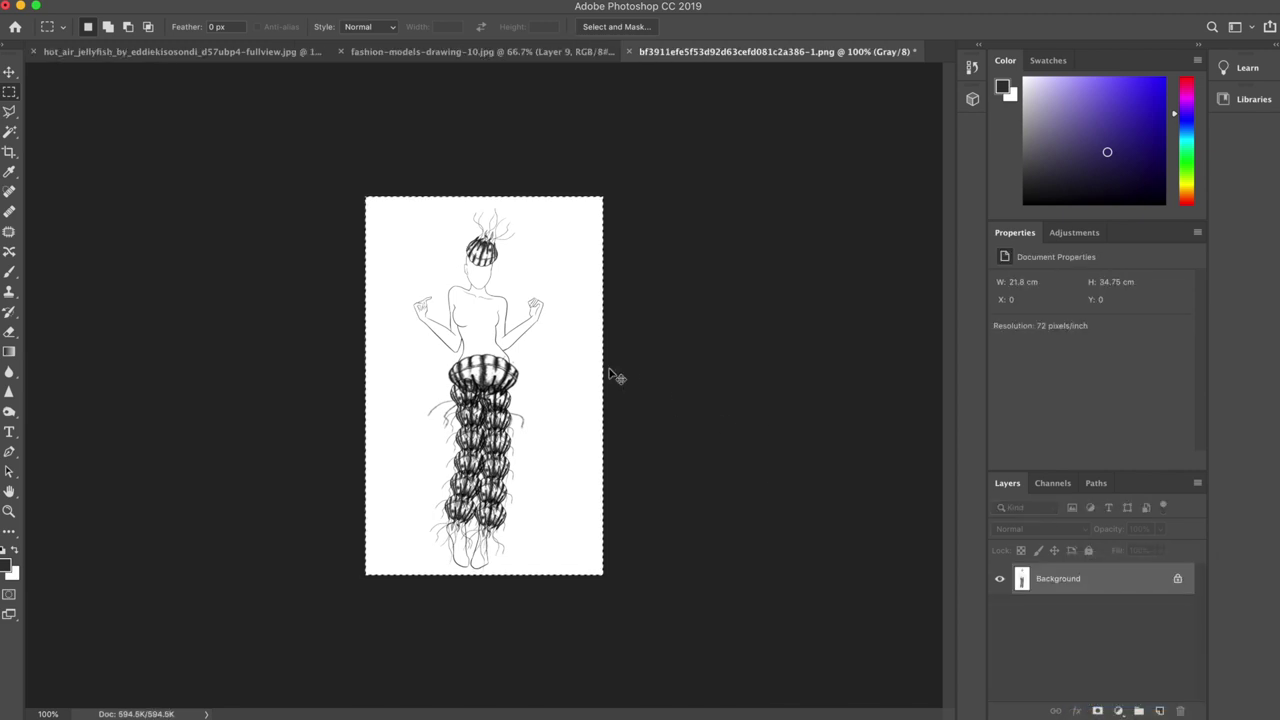
Paste the jellyfish-dress figure onto the sketch sheet, move it right and enlarge it
{"action": "left_click", "coordinate": [433, 51]}
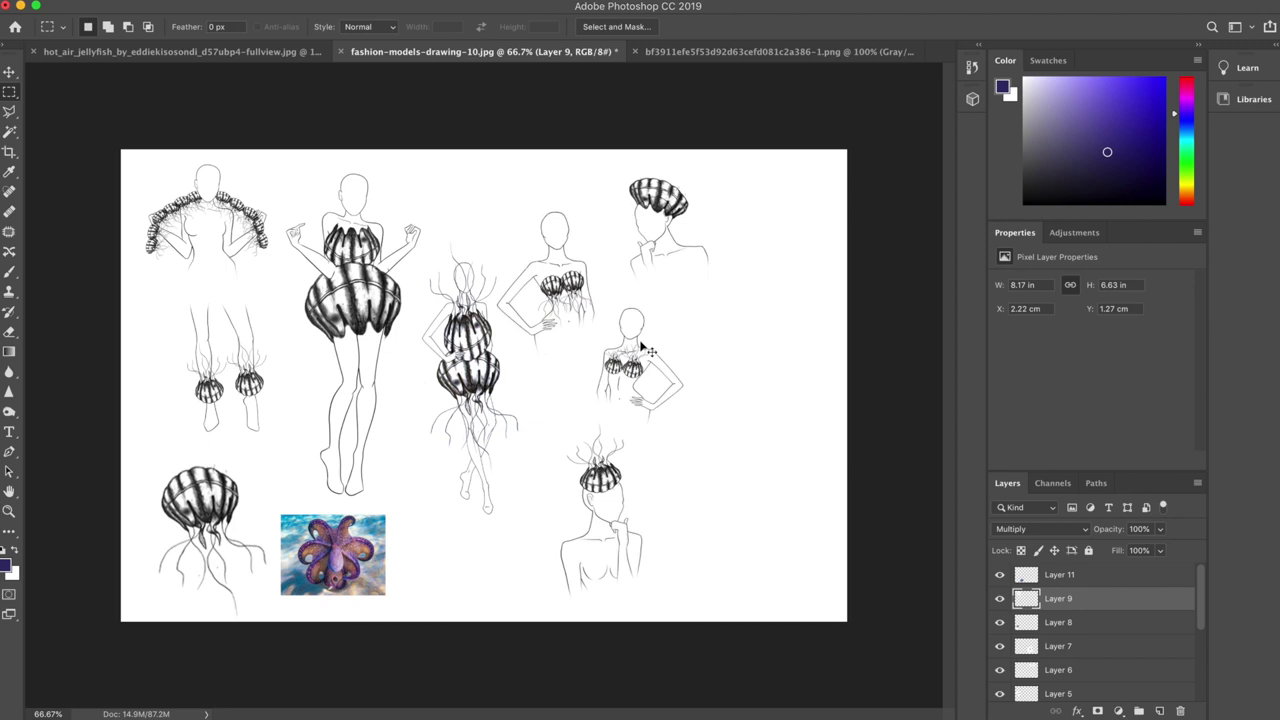
{"action": "key", "text": "super+v"}
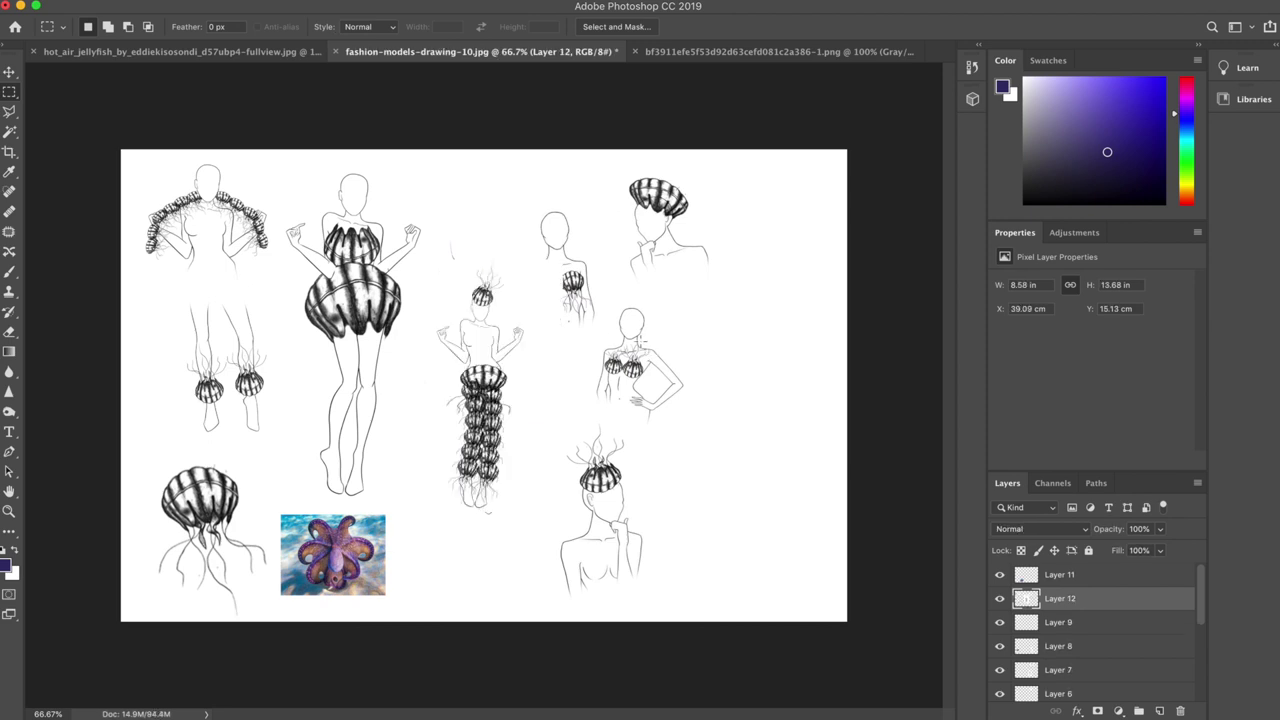
{"action": "left_click", "coordinate": [10, 72]}
{"action": "left_click_drag", "start_coordinate": [500, 408], "coordinate": [784, 489]}
{"action": "left_click_drag", "start_coordinate": [687, 343], "coordinate": [605, 276]}
{"action": "key", "text": "Return"}
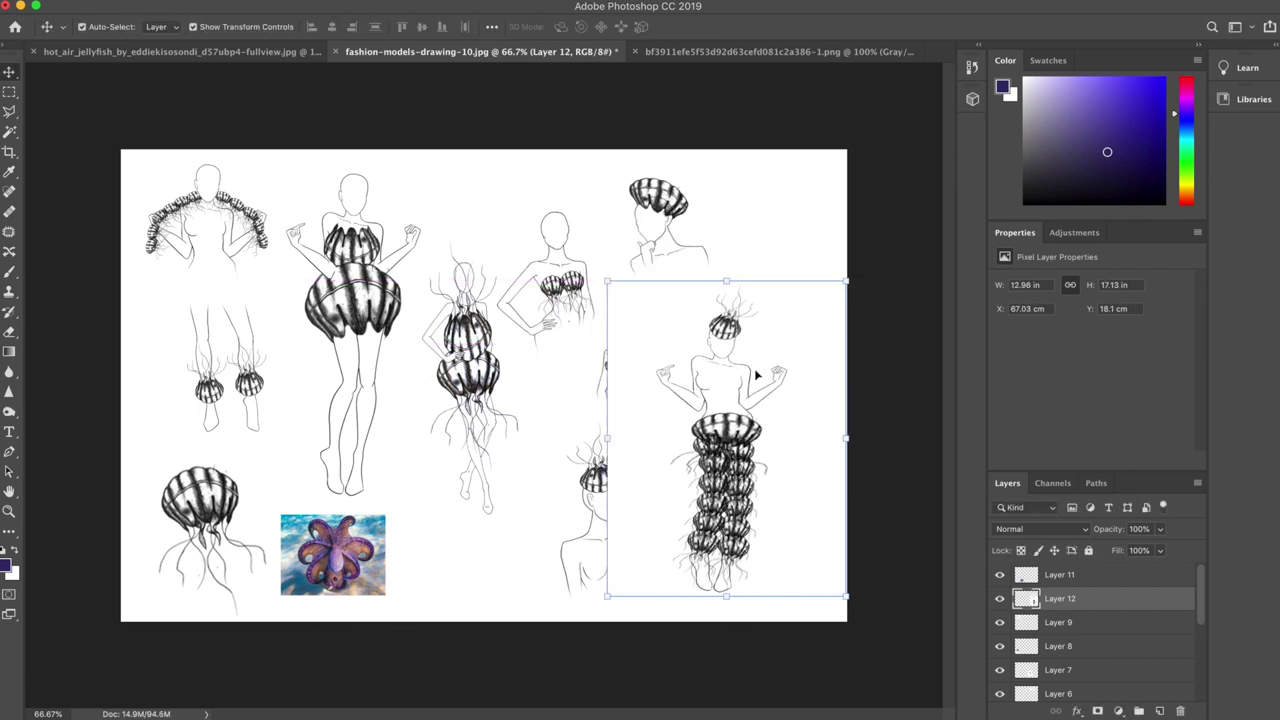
Set Layer 12 to Multiply, then reposition and slightly enlarge the figure
{"action": "left_click", "coordinate": [1061, 531]}
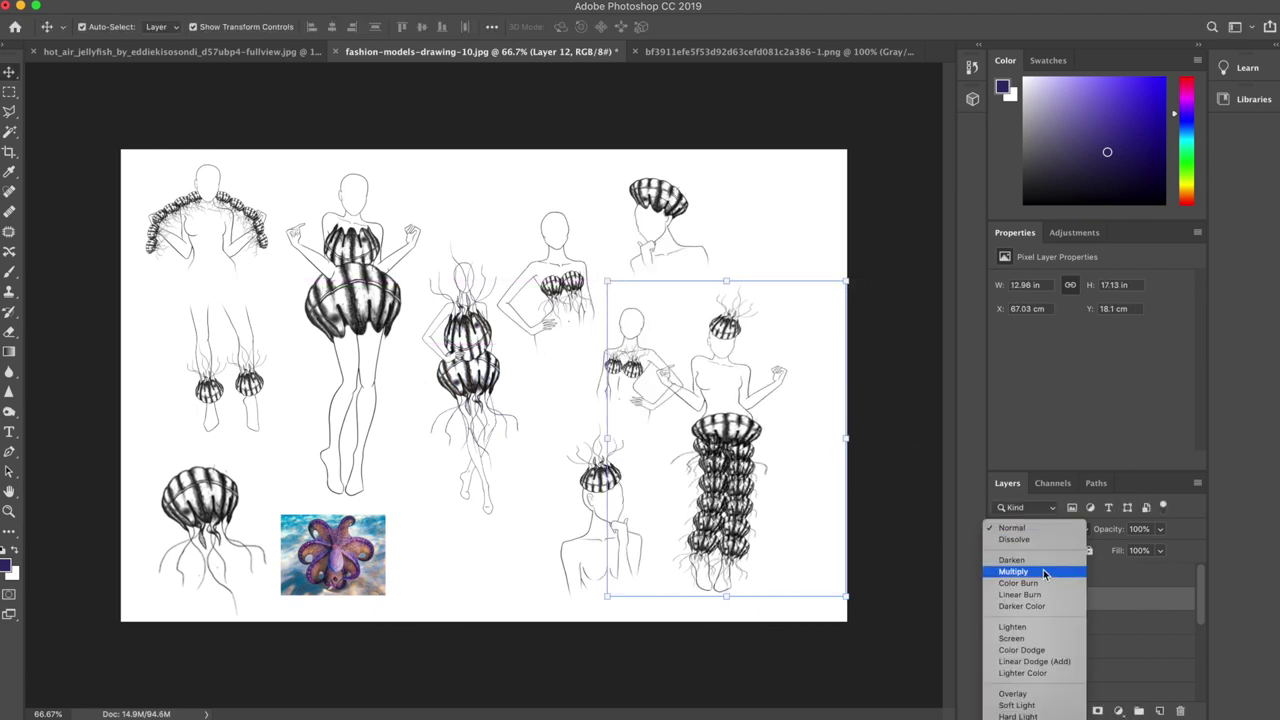
{"action": "left_click", "coordinate": [1044, 573]}
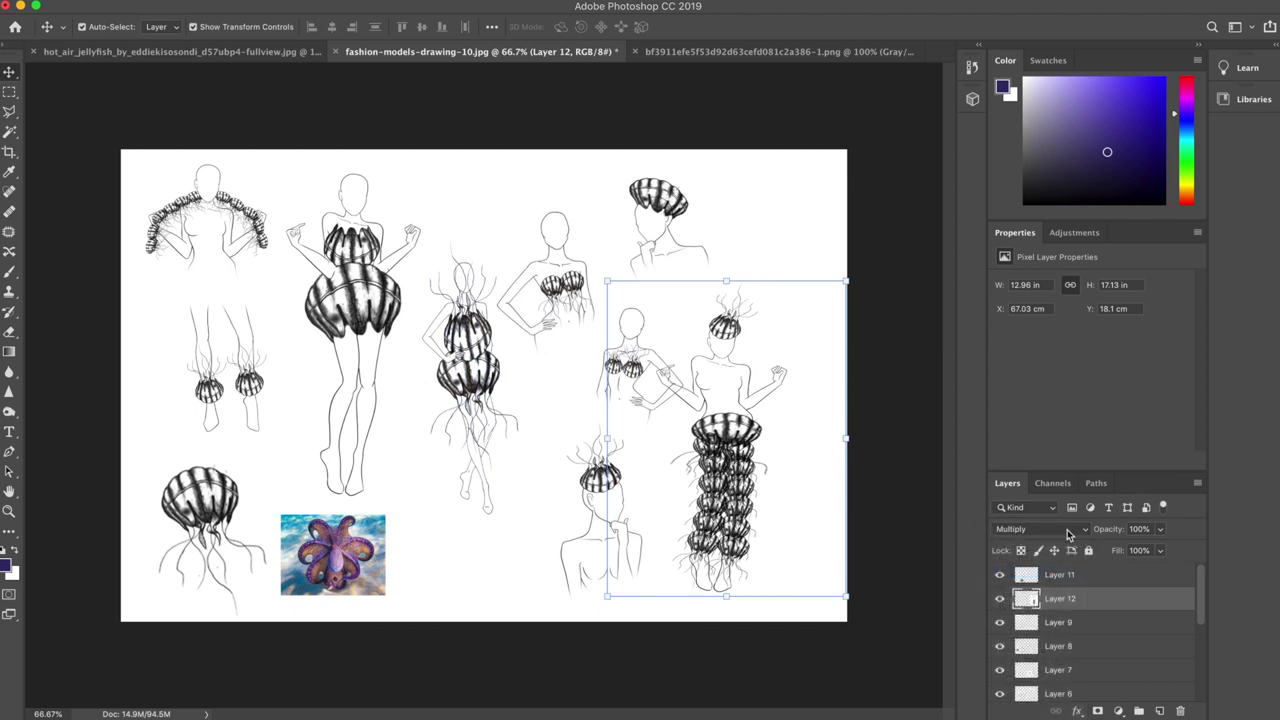
{"action": "left_click_drag", "start_coordinate": [751, 487], "coordinate": [791, 474]}
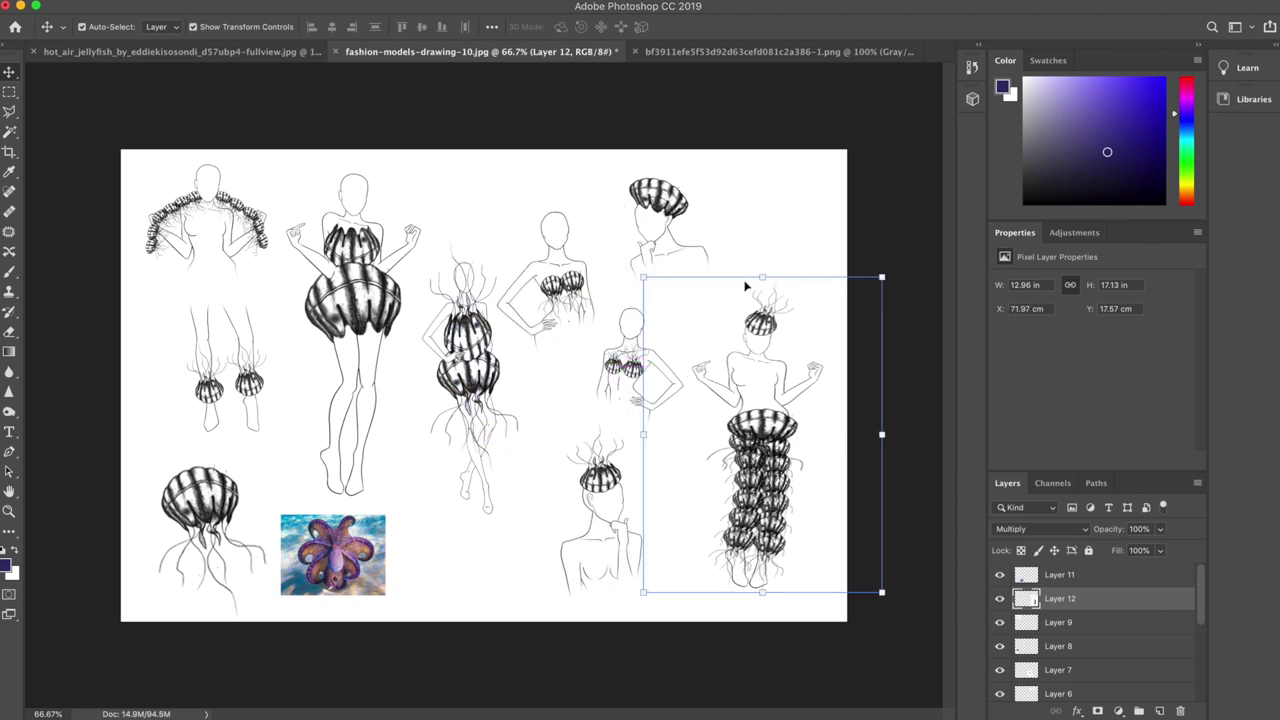
{"action": "left_click_drag", "start_coordinate": [648, 277], "coordinate": [620, 240]}
{"action": "key", "text": "Return"}
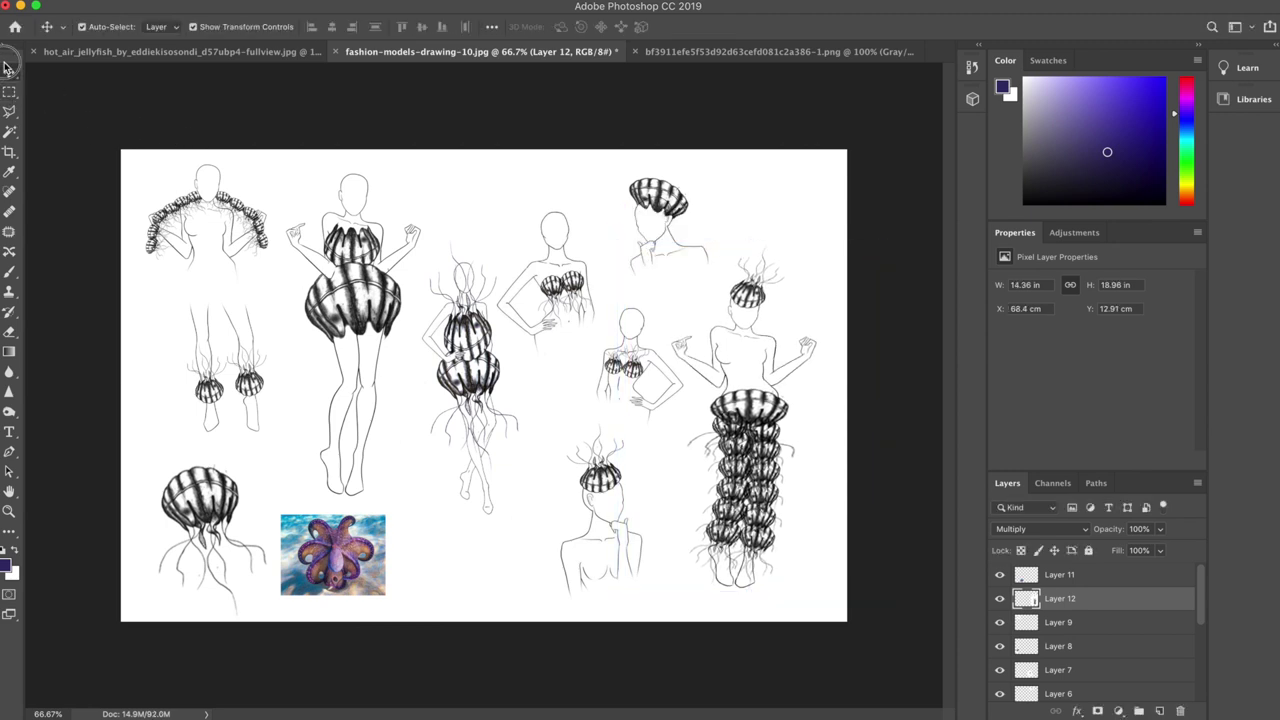
Shift the leg sketch down-left, shoulder piece right, and headpiece figure slightly left
{"action": "mouse_move", "coordinate": [259, 352]}
{"action": "left_mouse_down"}
{"action": "mouse_move", "coordinate": [222, 378]}
{"action": "mouse_move", "coordinate": [230, 360]}
{"action": "left_mouse_up"}
{"action": "left_click_drag", "start_coordinate": [209, 257], "coordinate": [231, 255]}
{"action": "left_click", "coordinate": [477, 171]}
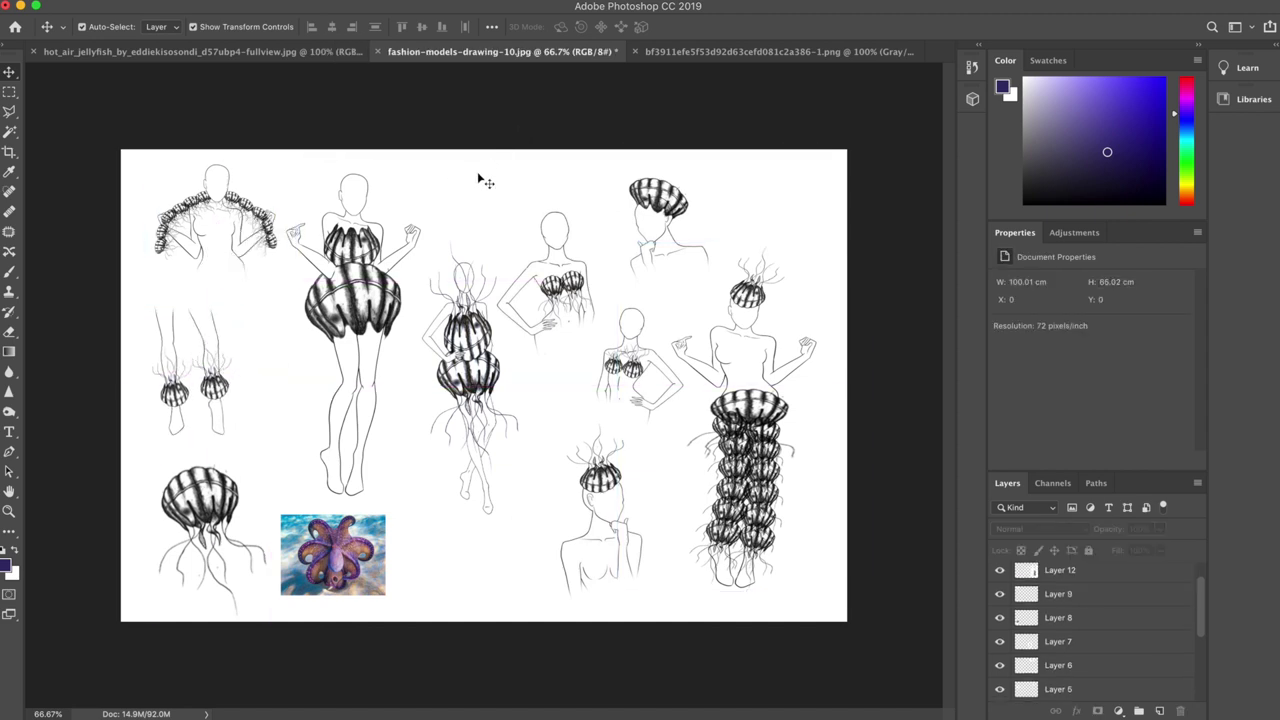
{"action": "left_click", "coordinate": [601, 521]}
{"action": "left_click_drag", "start_coordinate": [601, 521], "coordinate": [576, 521]}
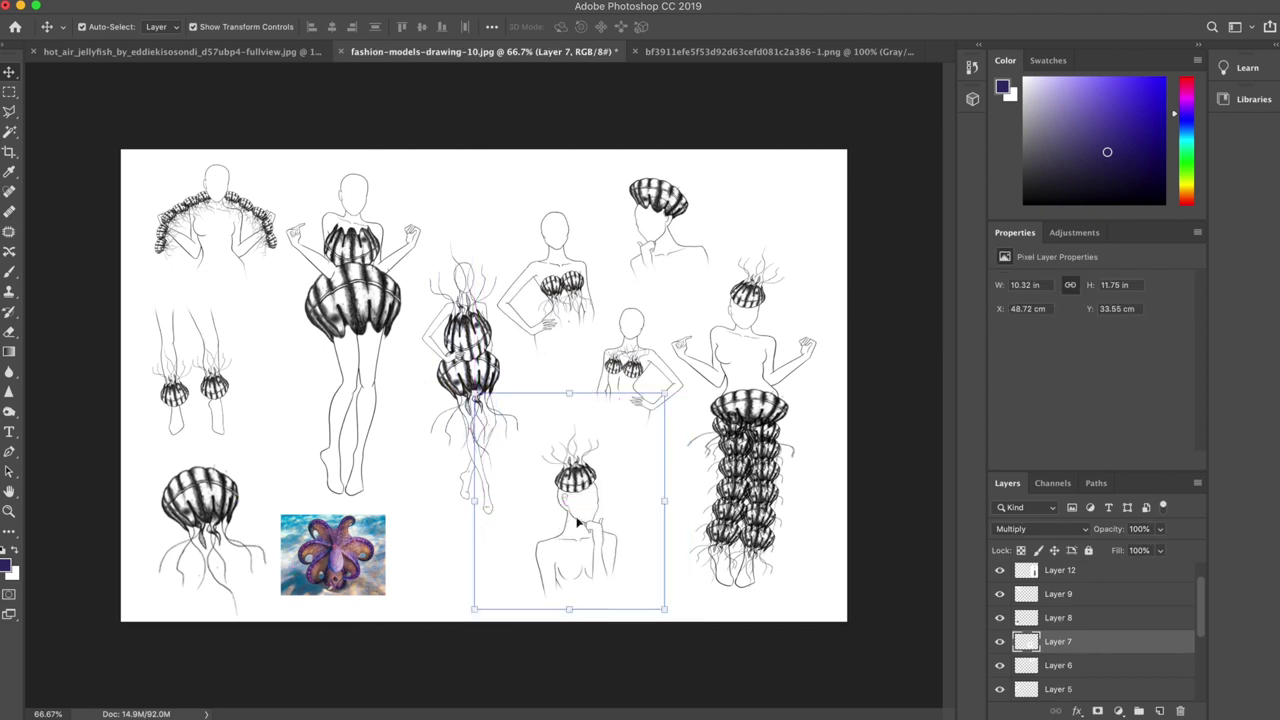
{"action": "left_click", "coordinate": [820, 229]}
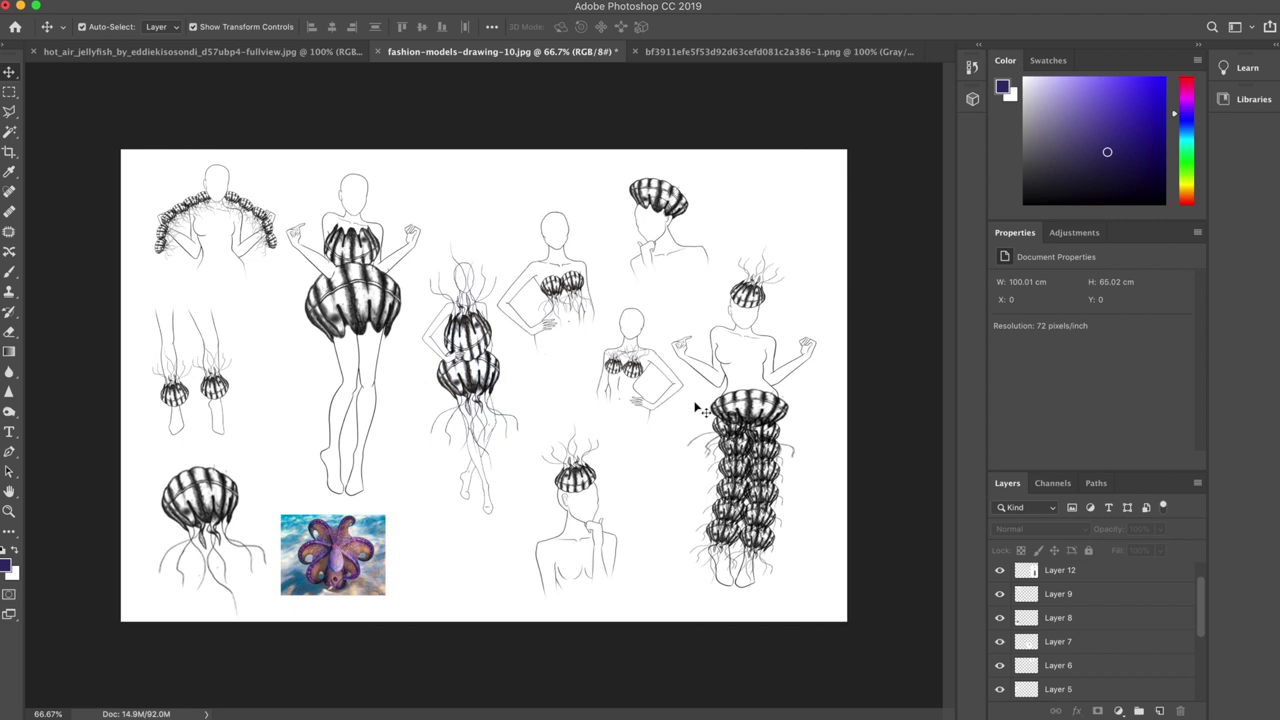
{"action": "key", "text": "super+1"}
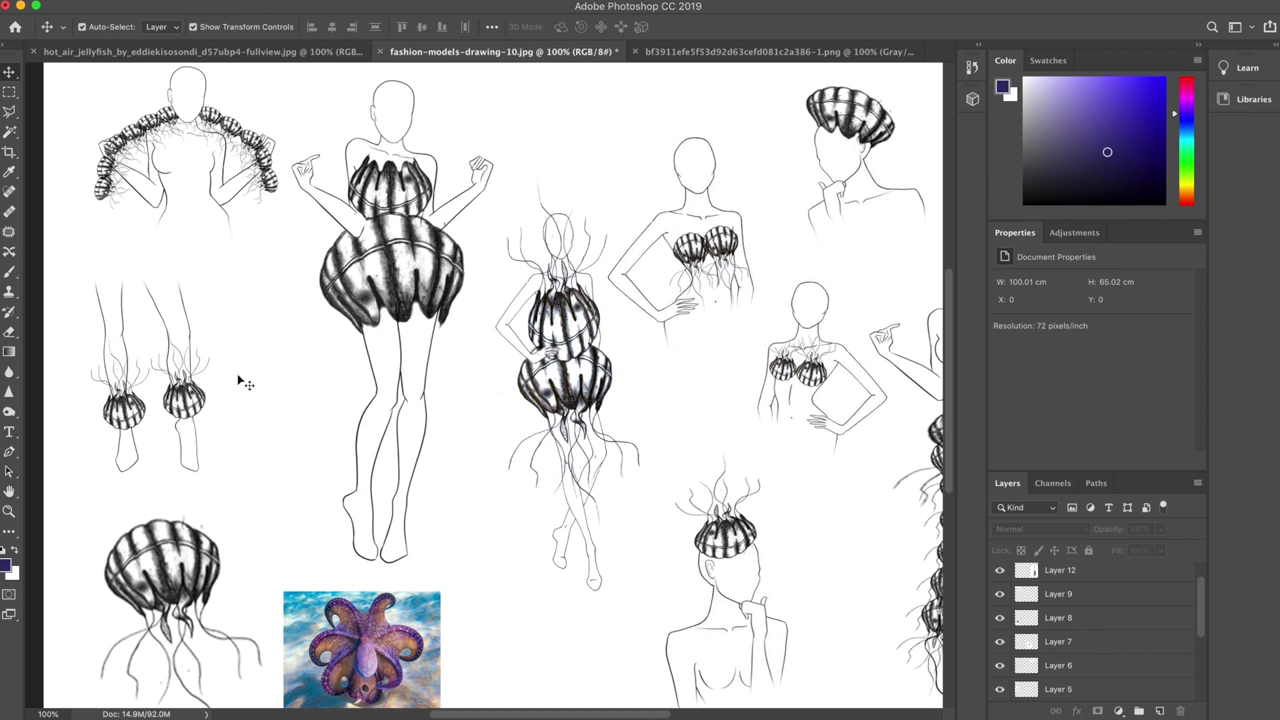
{"action": "scroll", "coordinate": [240, 382], "scroll_direction": "right", "scroll_amount": 3}
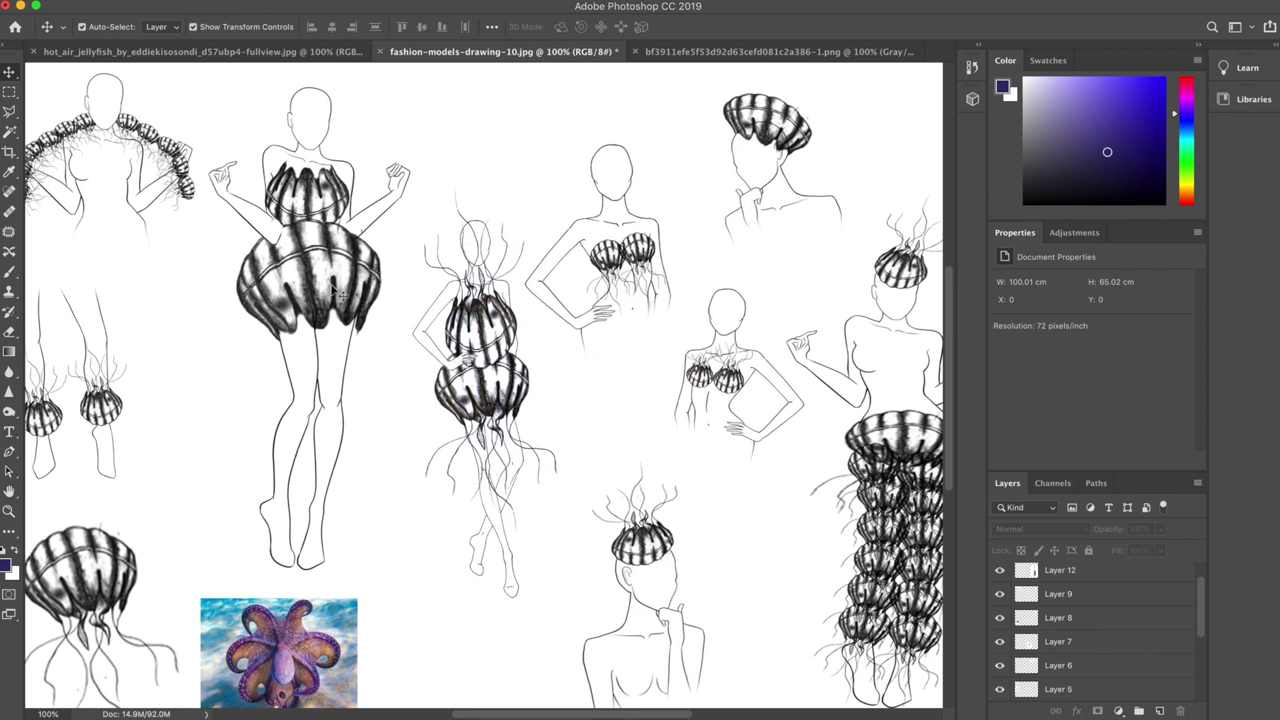
{"action": "scroll", "coordinate": [626, 417], "scroll_direction": "right", "scroll_amount": 5}
{"action": "scroll", "coordinate": [626, 417], "scroll_direction": "down", "scroll_amount": 2}
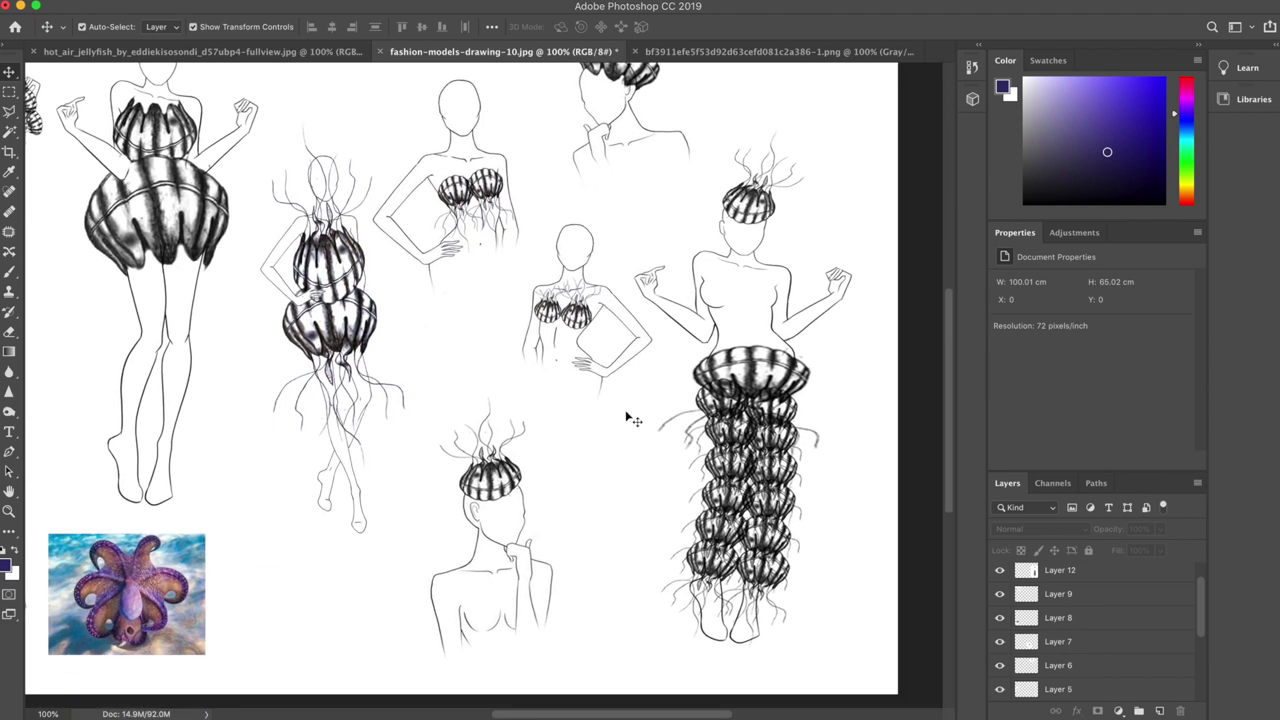
{"action": "scroll", "coordinate": [626, 417], "scroll_direction": "right", "scroll_amount": 1}
{"action": "scroll", "coordinate": [626, 417], "scroll_direction": "down", "scroll_amount": 1}
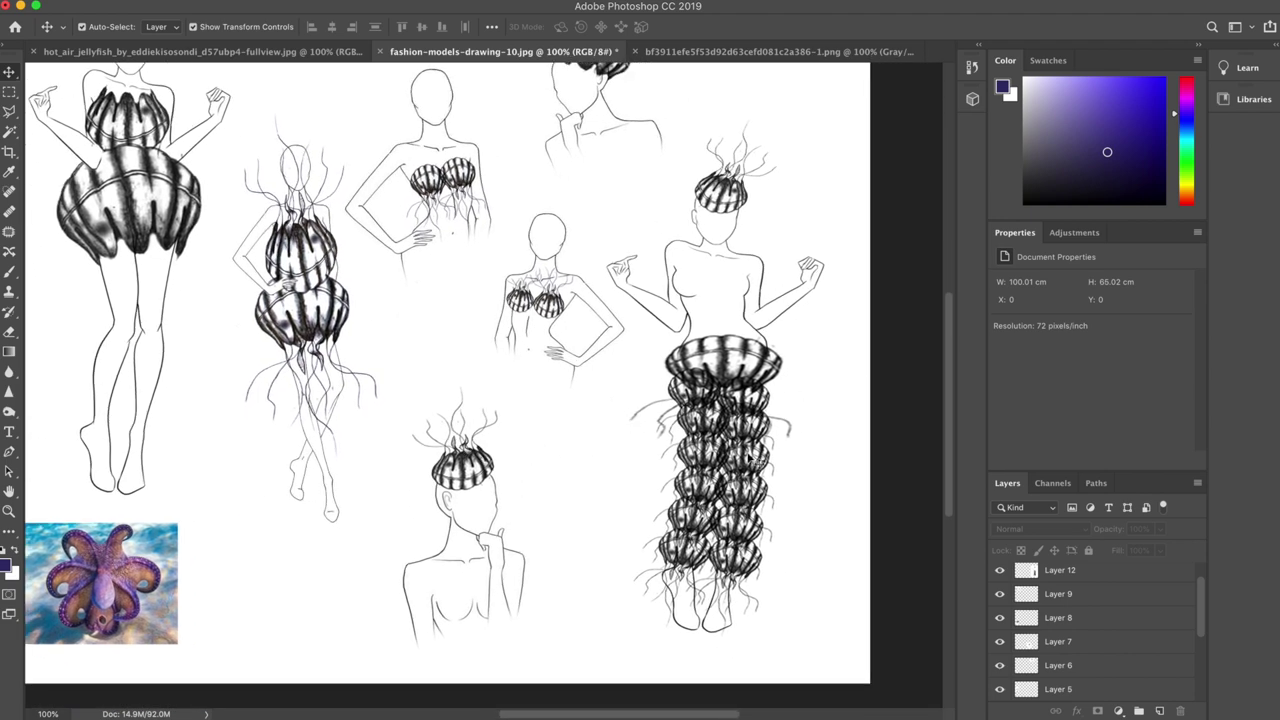
{"action": "scroll", "coordinate": [756, 458], "scroll_direction": "up", "scroll_amount": 1}
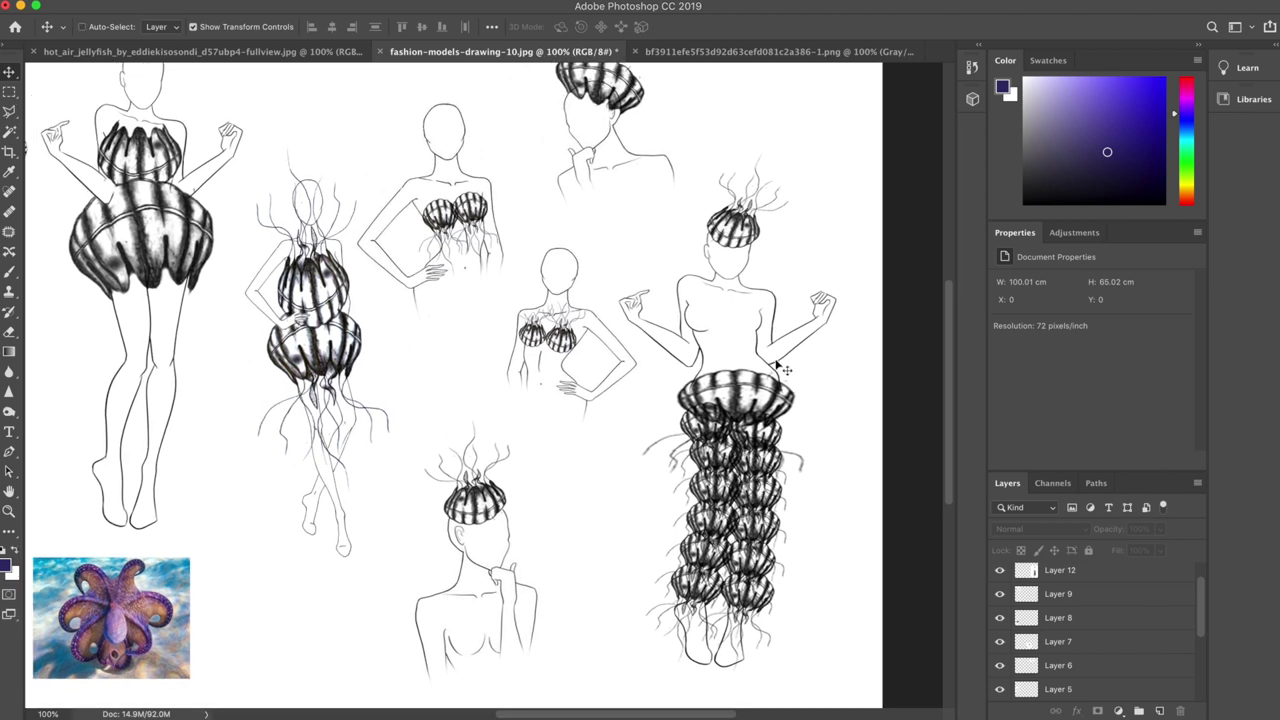
{"action": "scroll", "coordinate": [786, 370], "scroll_direction": "down", "scroll_amount": 1}
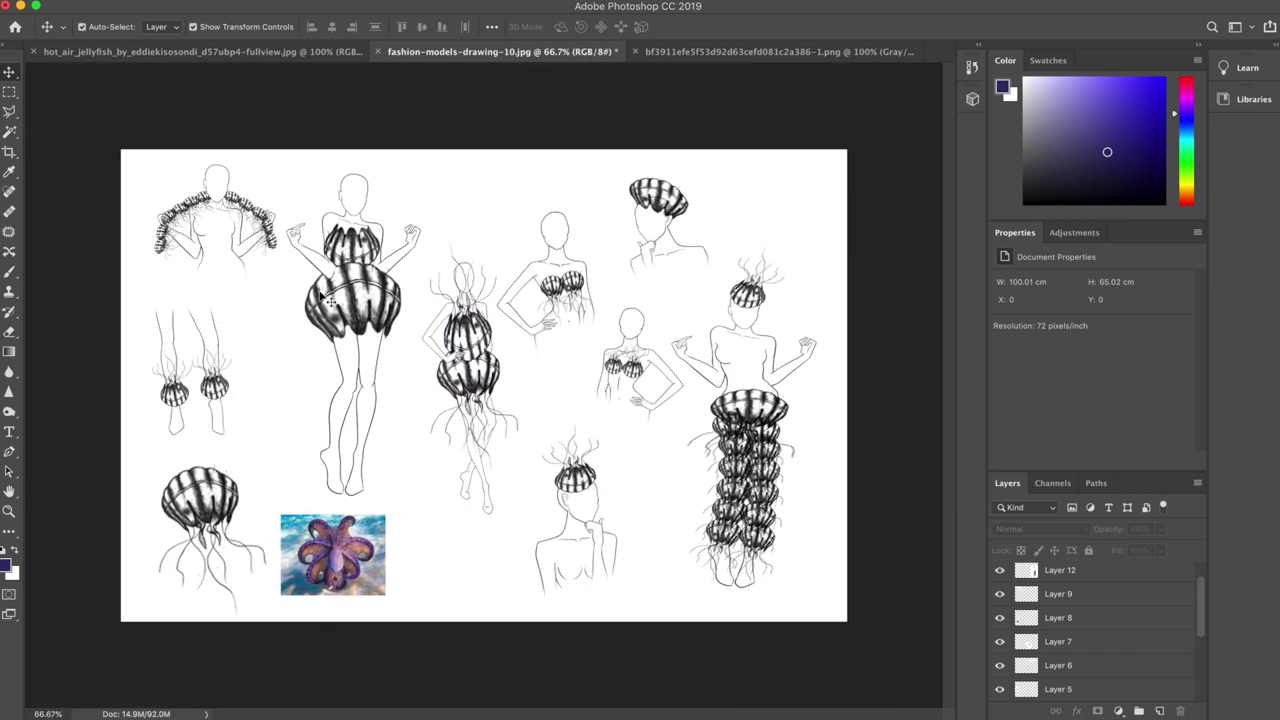
Flip the long tiered dress figure on Layer 12 horizontally
{"action": "left_click", "coordinate": [773, 371]}
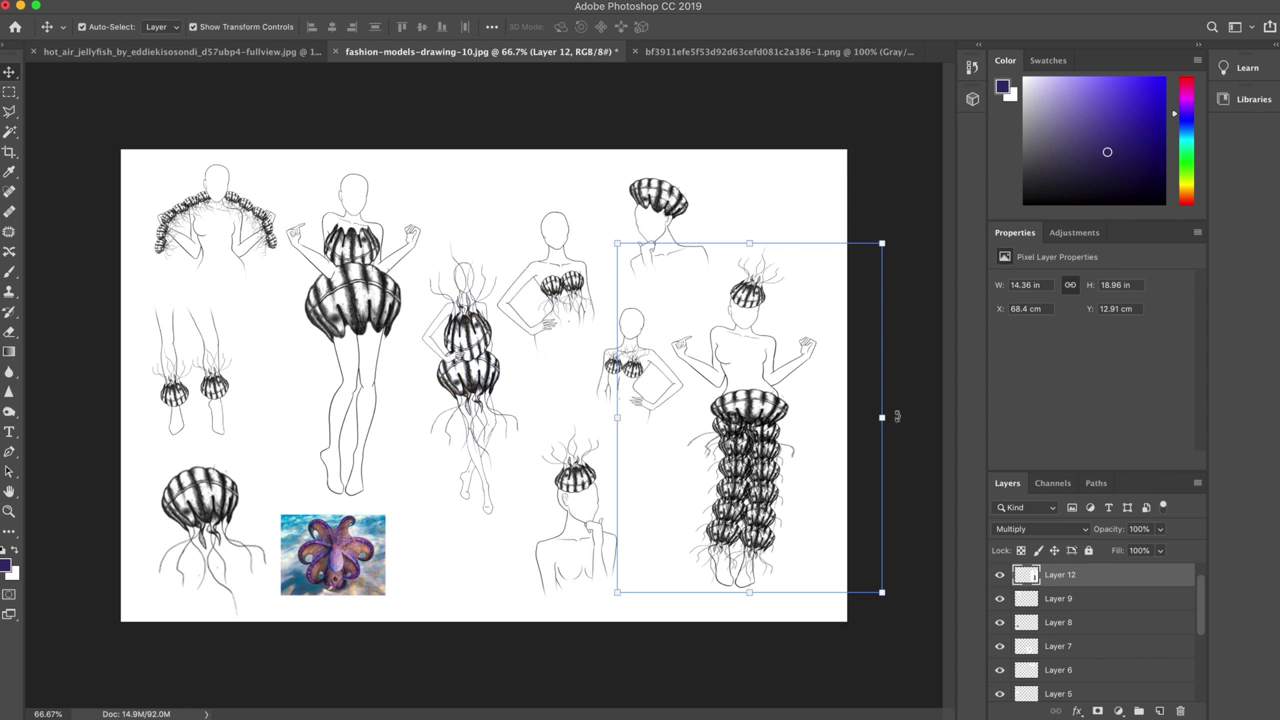
{"action": "left_click_drag", "start_coordinate": [897, 416], "coordinate": [389, 433]}
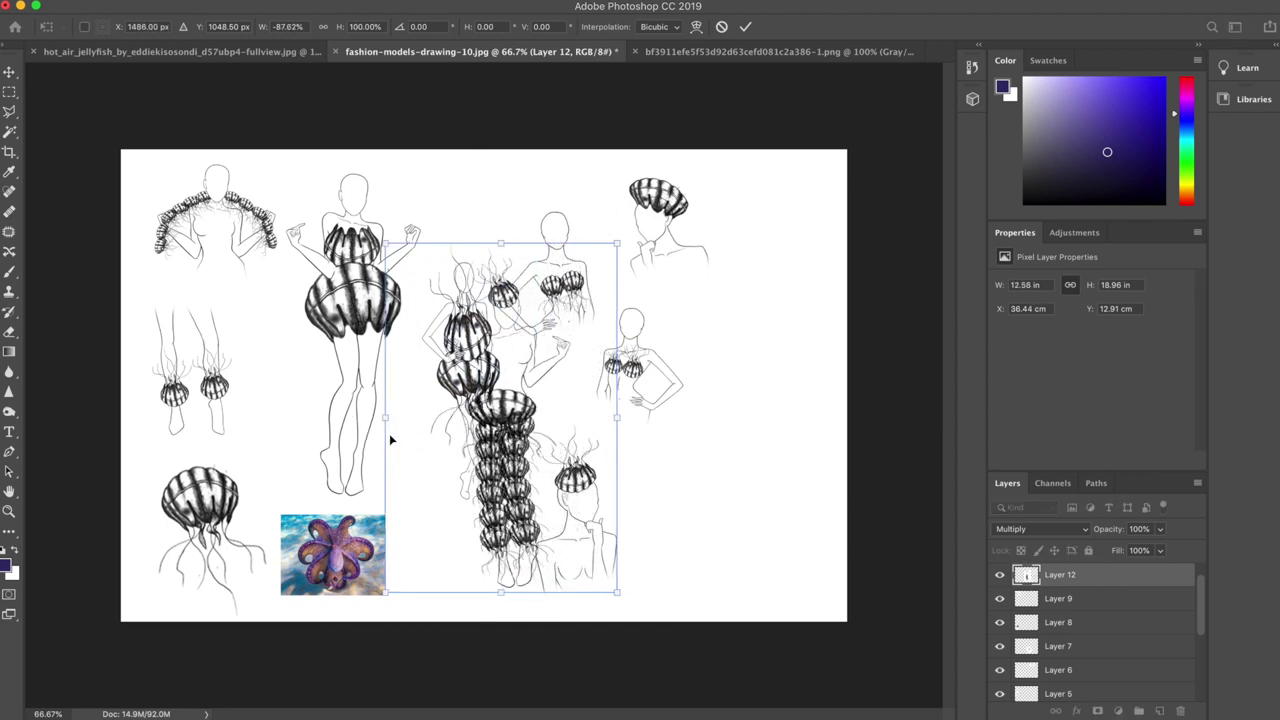
{"action": "key", "text": "Return"}
Move the flipped figure back to the right and widen it to about 108%
{"action": "left_click_drag", "start_coordinate": [529, 366], "coordinate": [777, 380]}
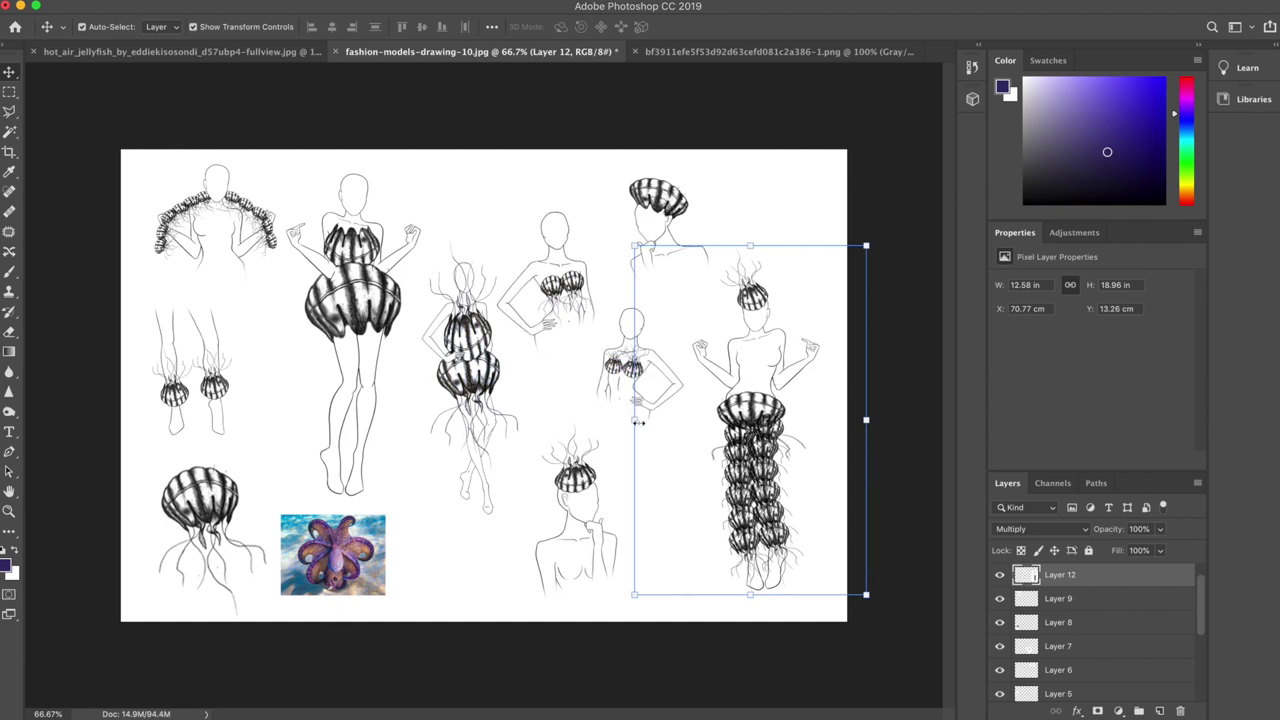
{"action": "left_click_drag", "start_coordinate": [636, 421], "coordinate": [619, 428]}
{"action": "key", "text": "Return"}
{"action": "left_click", "coordinate": [391, 129]}
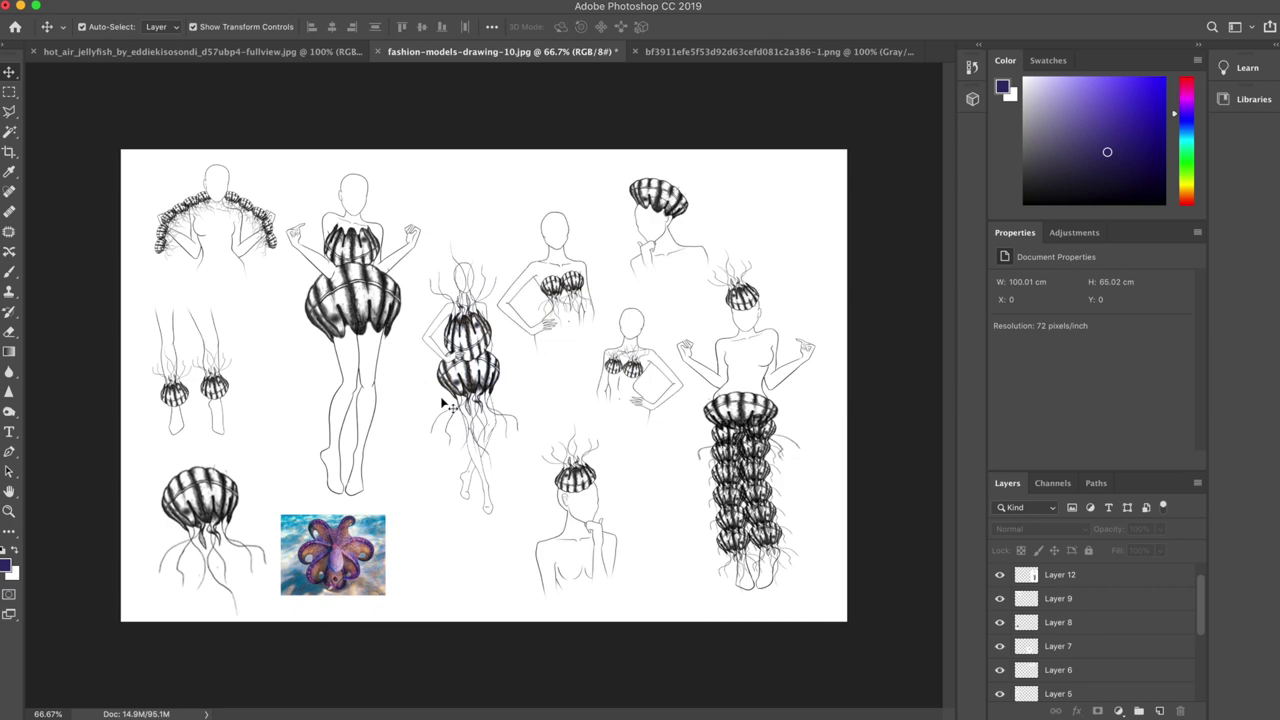
Duplicate the design sheet with Image > Duplicate as fashion-models-drawing-10 copy
{"action": "key", "text": "super+plus"}
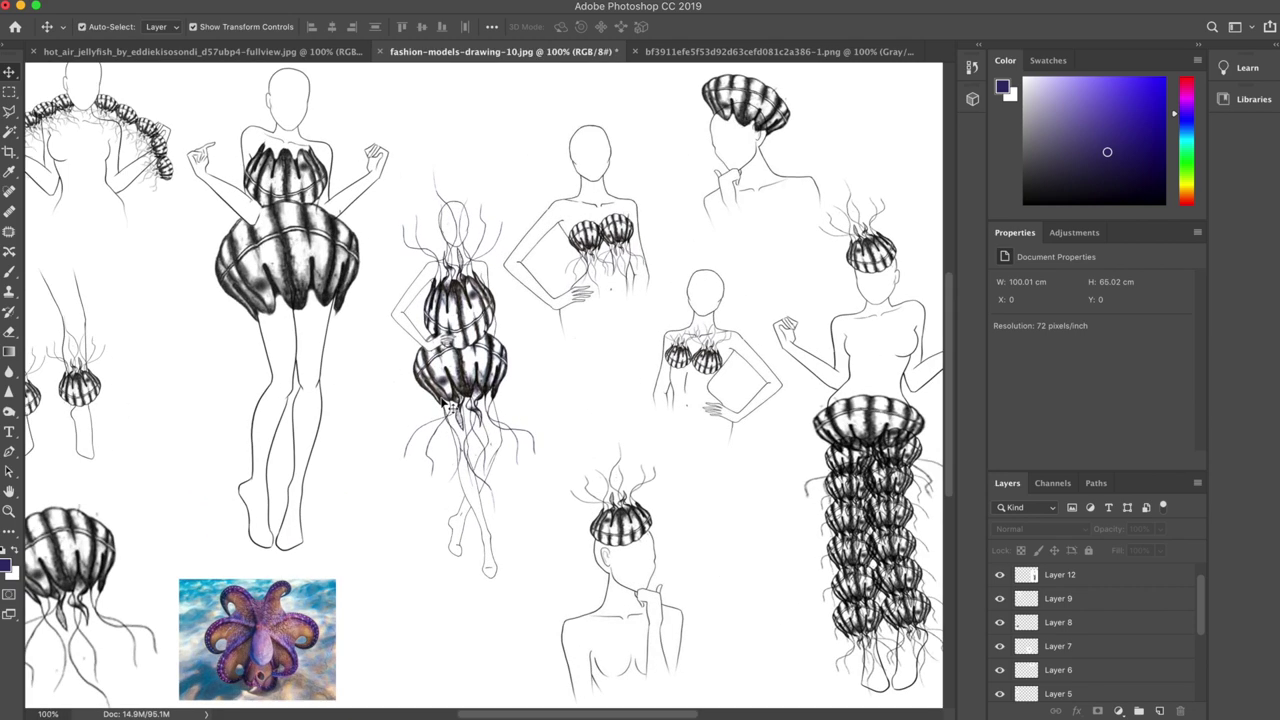
{"action": "scroll", "coordinate": [443, 403], "scroll_direction": "down", "scroll_amount": 2}
{"action": "scroll", "coordinate": [443, 403], "scroll_direction": "left", "scroll_amount": 2}
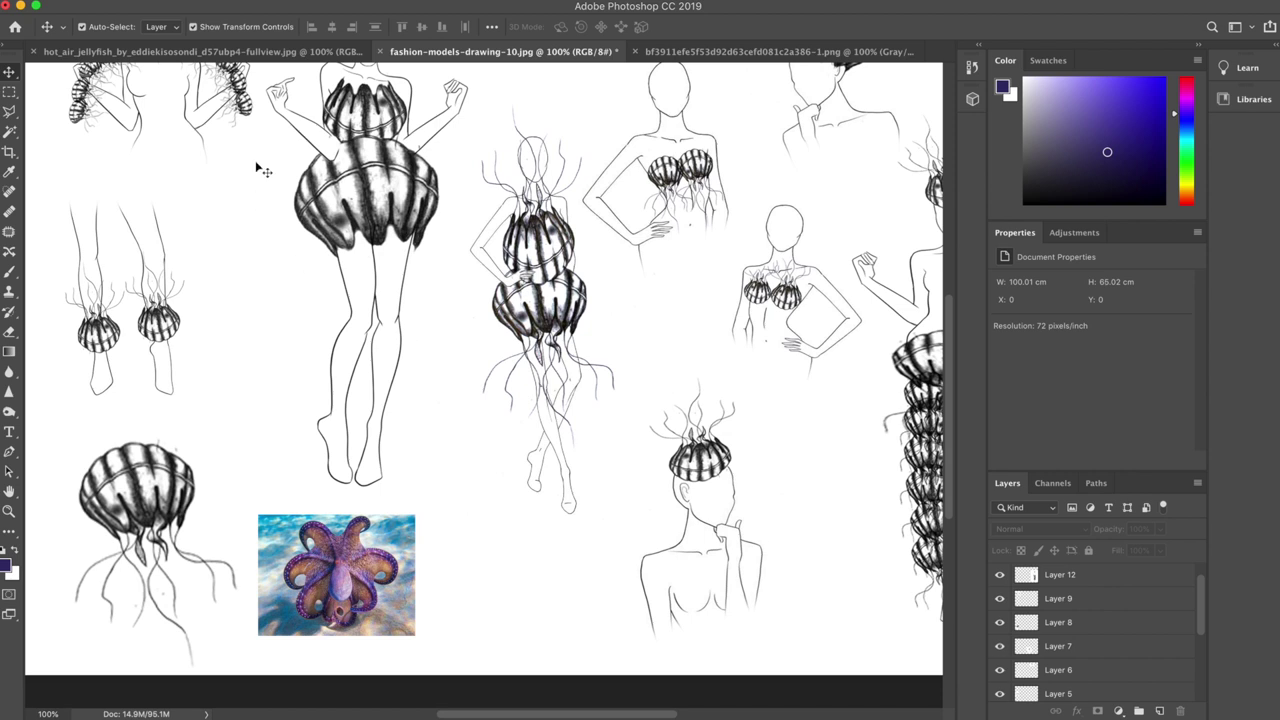
{"action": "left_click", "coordinate": [209, 3]}
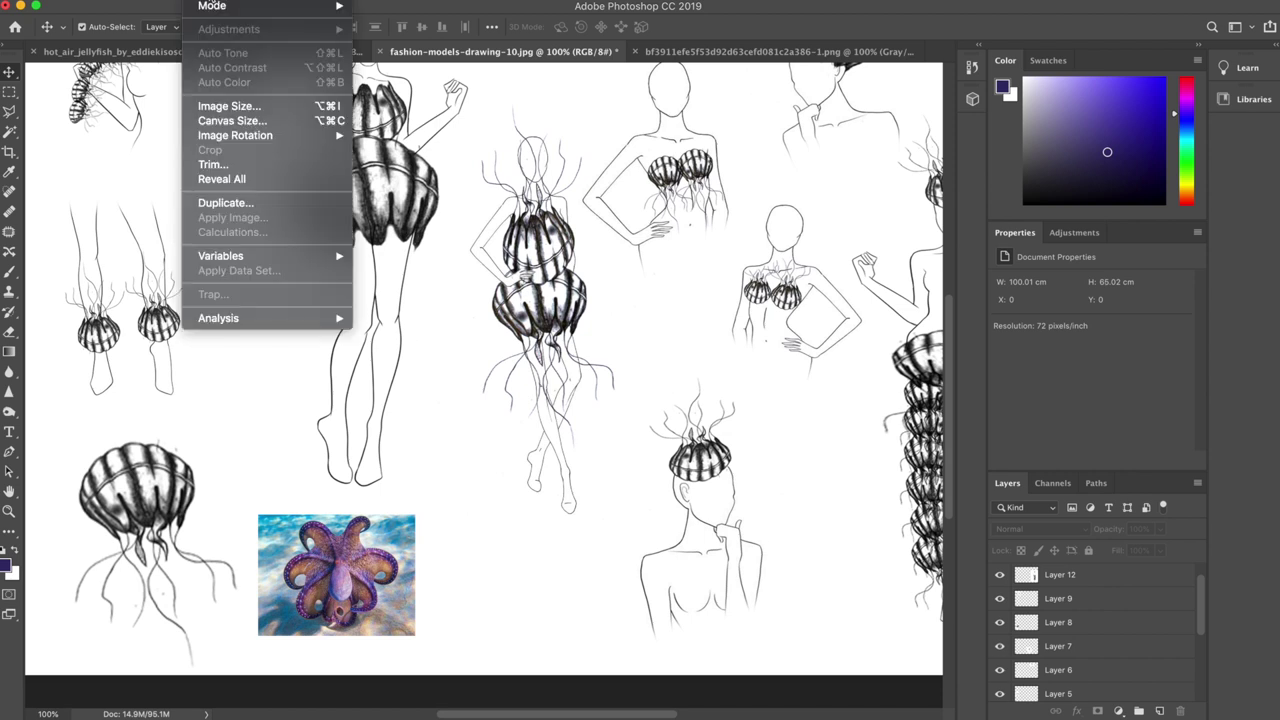
{"action": "left_click", "coordinate": [240, 206]}
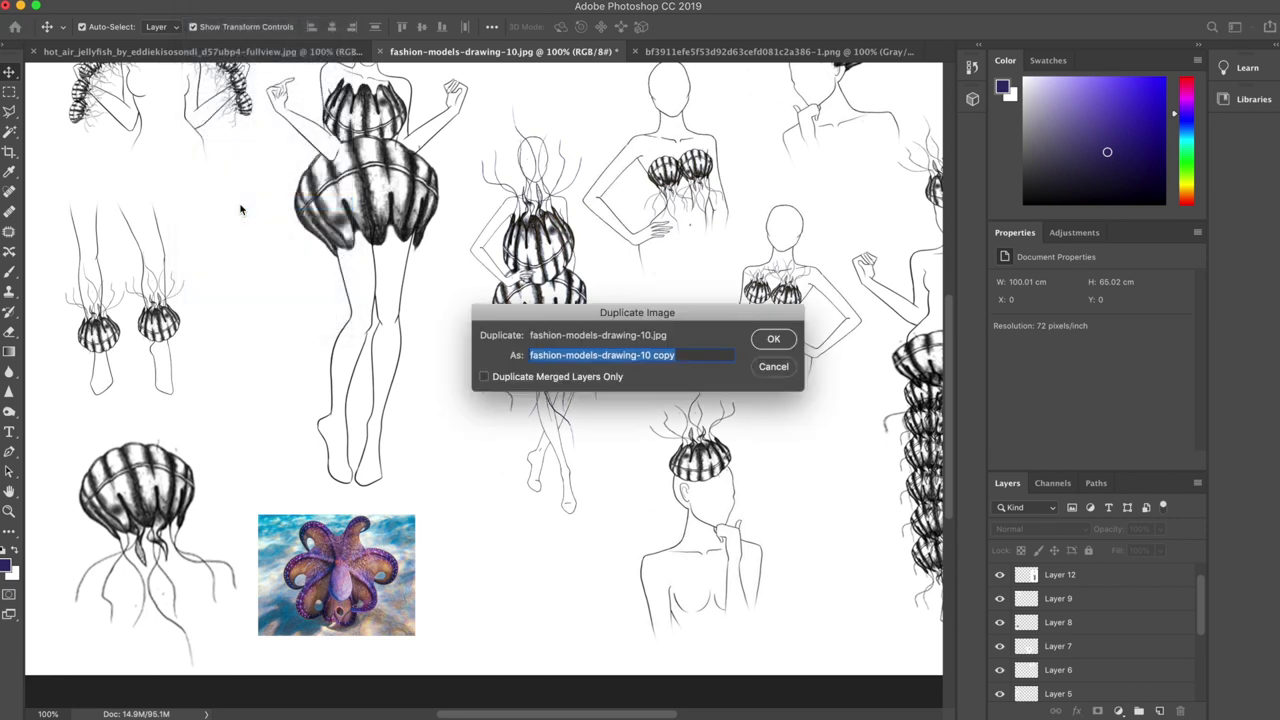
{"action": "left_click", "coordinate": [772, 340]}
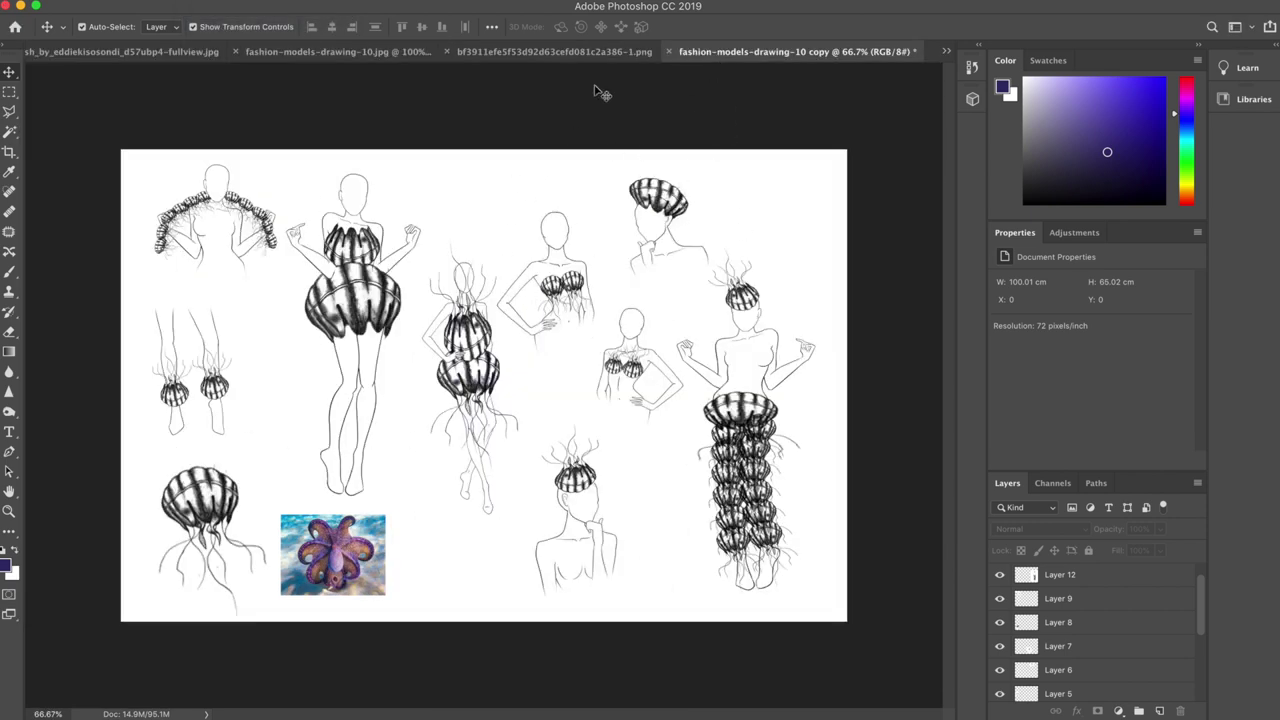
Flatten the duplicated copy into a single Background layer
{"action": "left_click", "coordinate": [333, 58]}
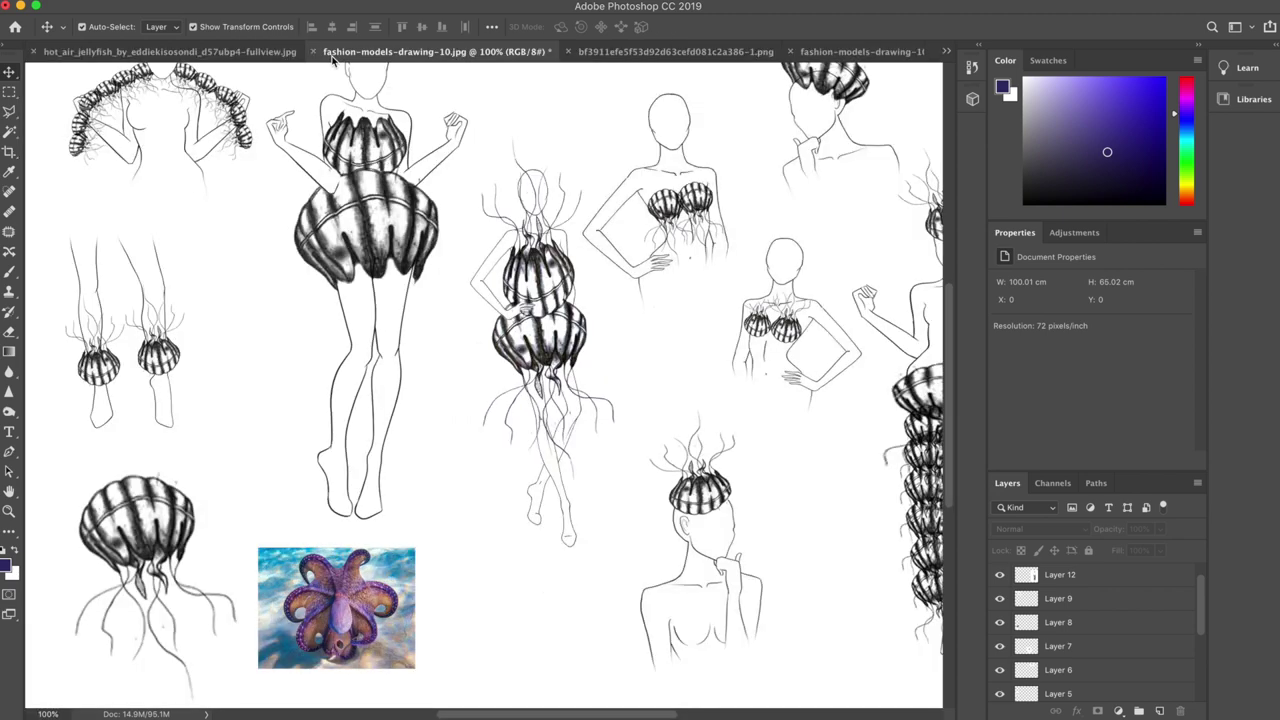
{"action": "left_click", "coordinate": [870, 52]}
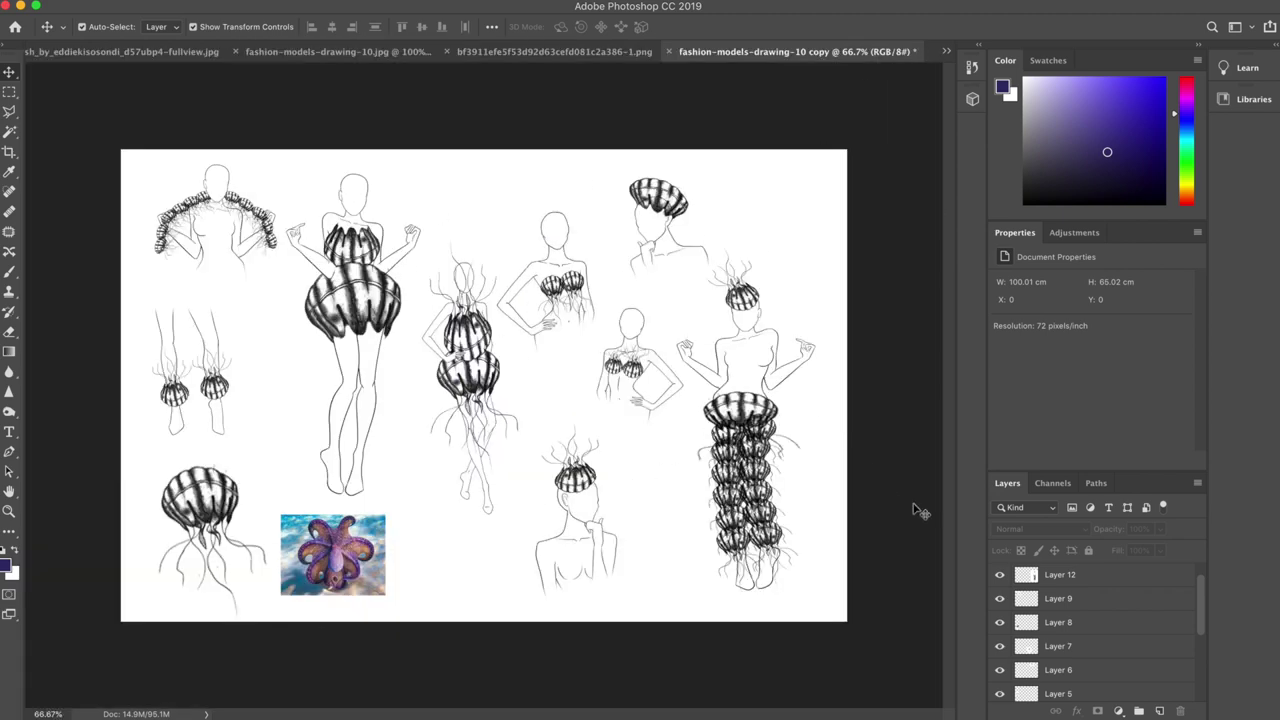
{"action": "scroll", "coordinate": [1107, 640], "scroll_direction": "down", "scroll_amount": 5}
{"action": "right_click", "coordinate": [1107, 640]}
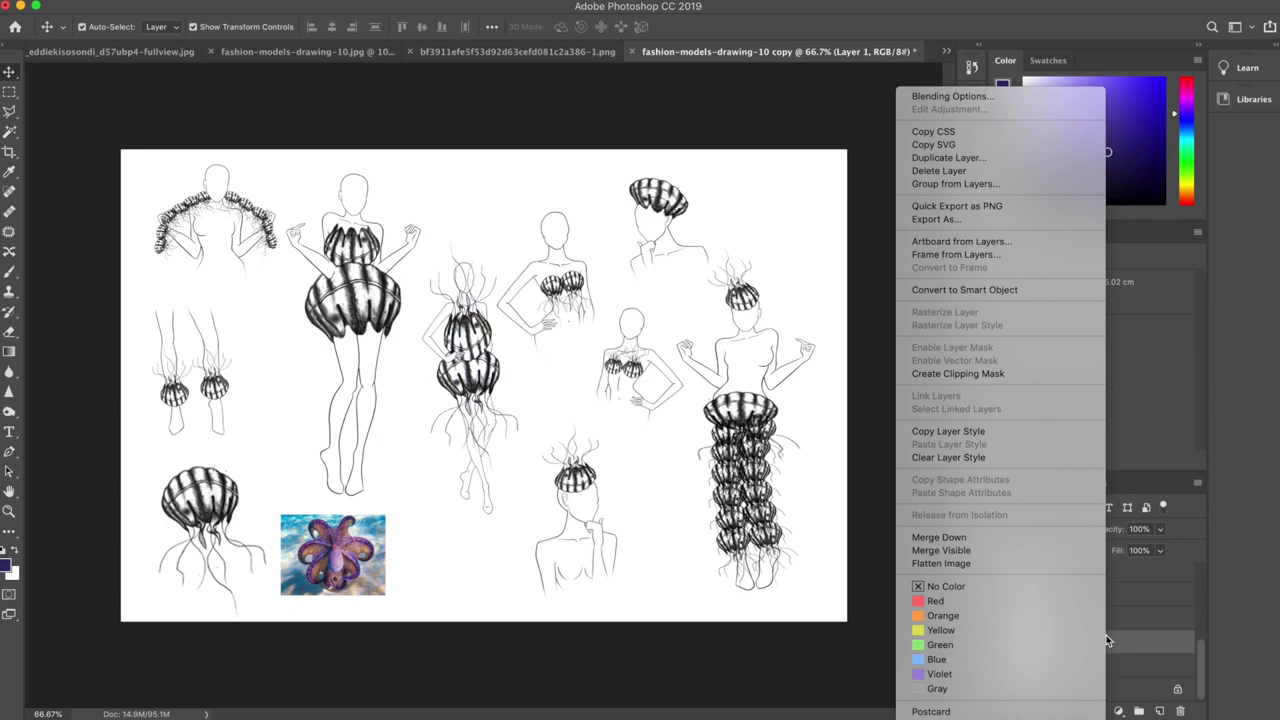
{"action": "left_click", "coordinate": [1014, 563]}
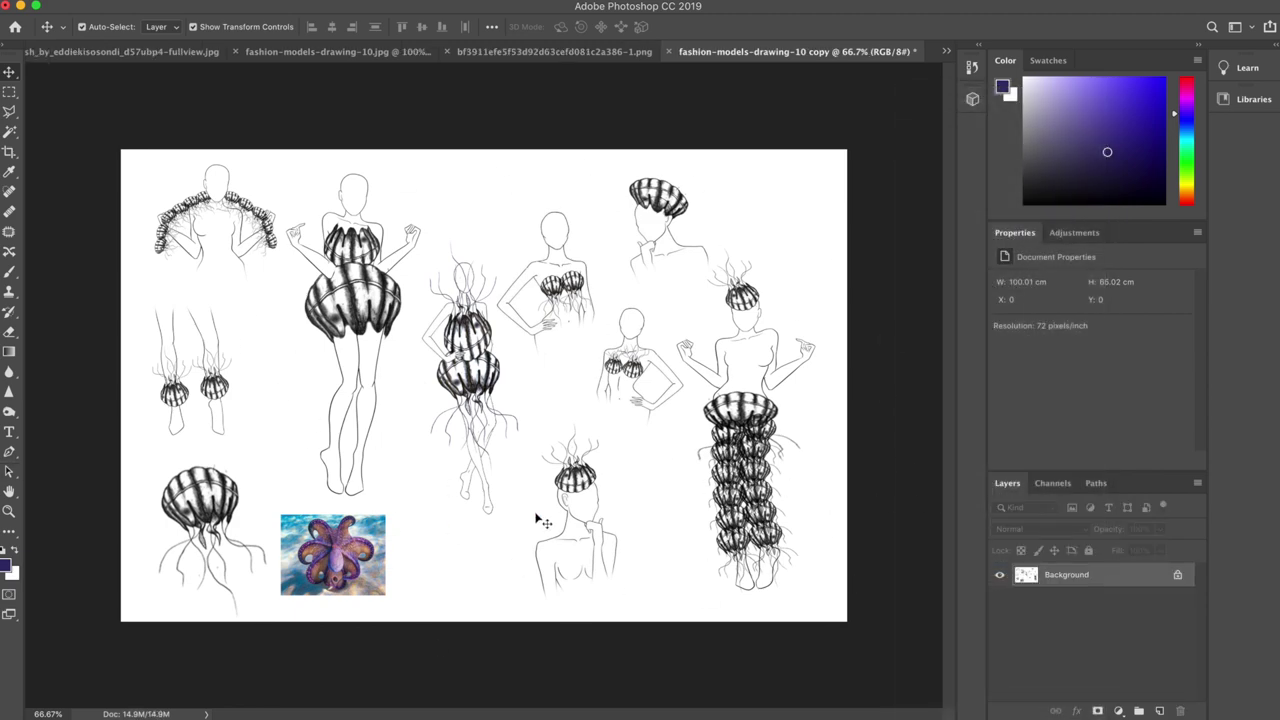
Zoom the flattened copy to full size and compare it with the original layered sheet
{"action": "key", "text": "super+1"}
{"action": "scroll", "coordinate": [537, 520], "scroll_direction": "left", "scroll_amount": 3}
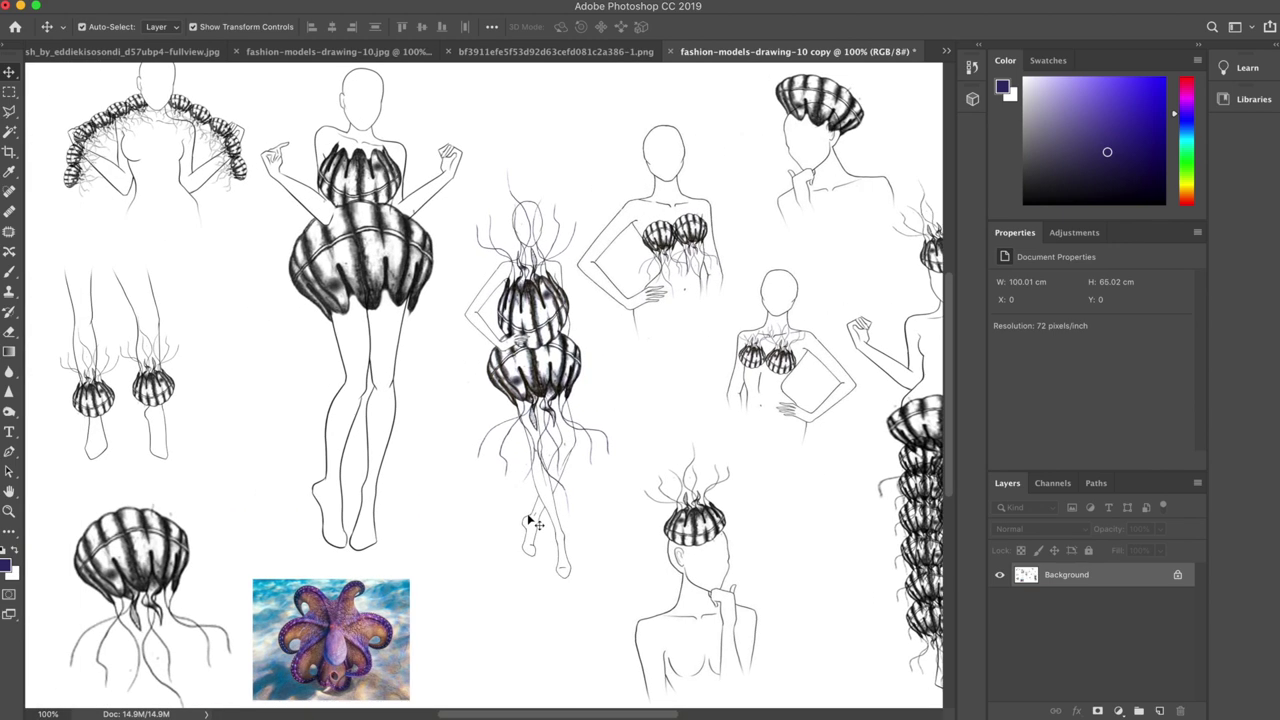
{"action": "left_click", "coordinate": [338, 55]}
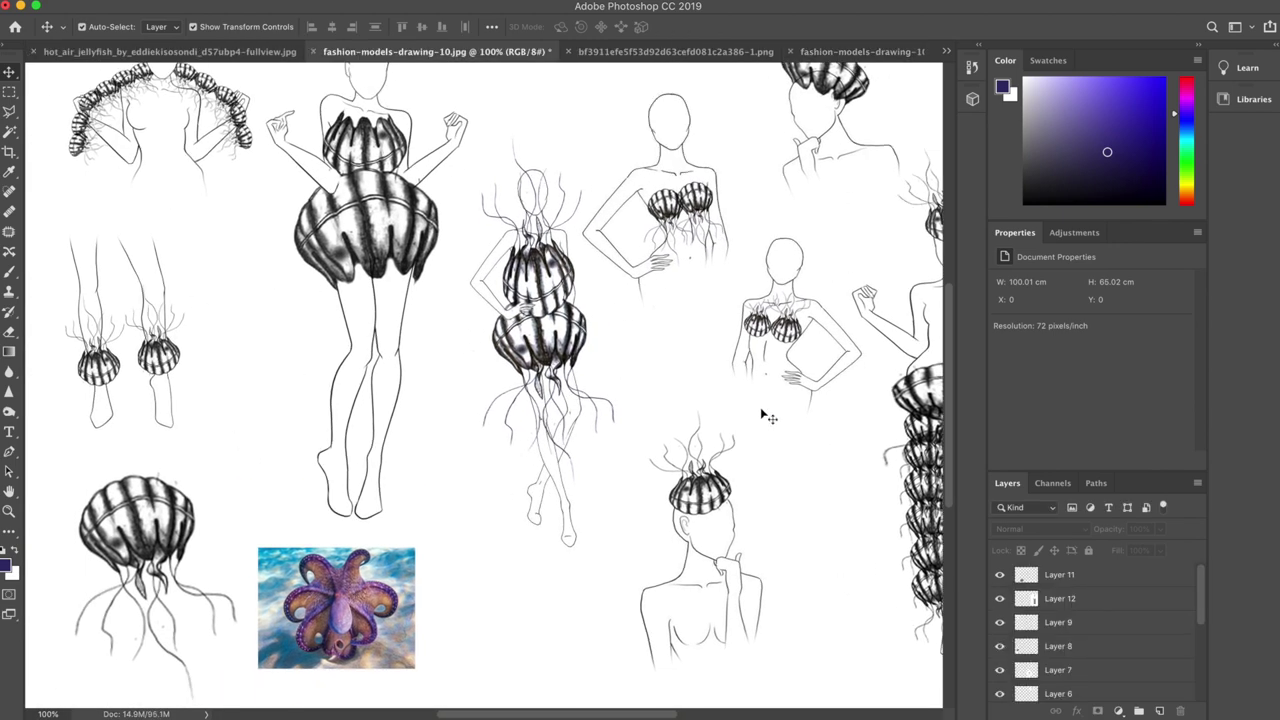
{"action": "left_click", "coordinate": [850, 52]}
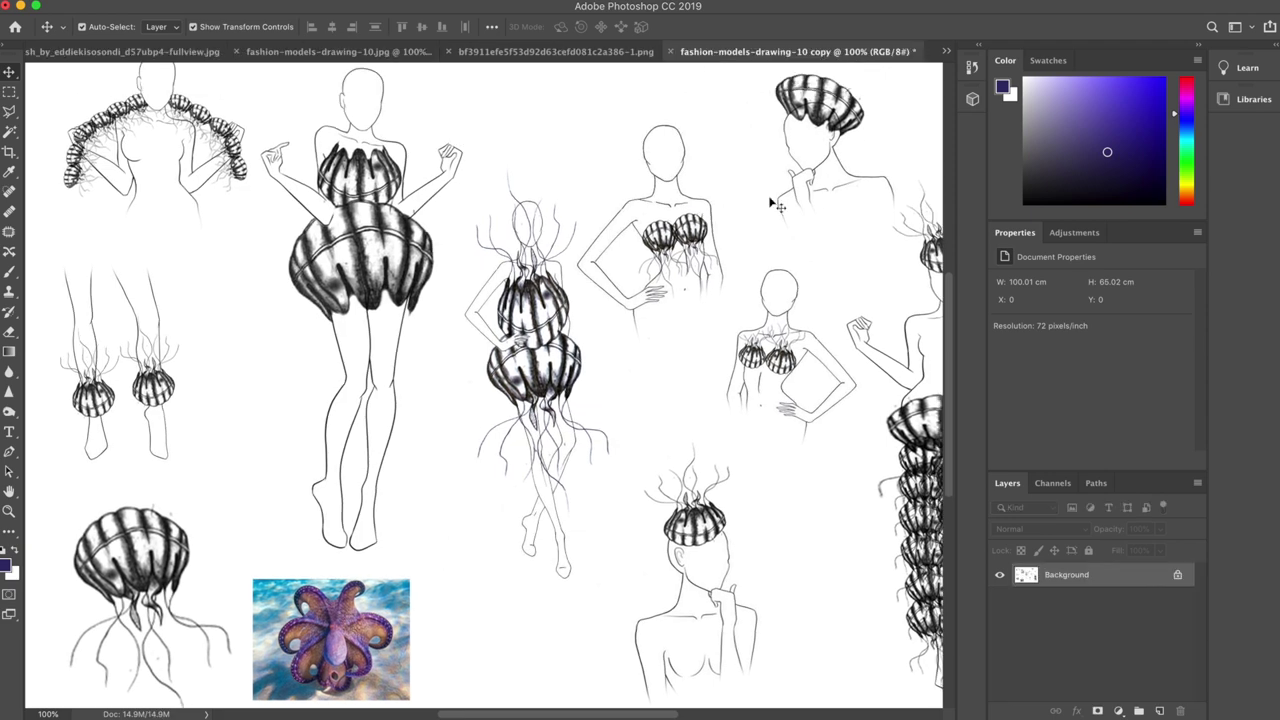
Scroll to the octopus photo and pick the Rectangular Marquee tool
{"action": "scroll", "coordinate": [612, 436], "scroll_direction": "down", "scroll_amount": 3}
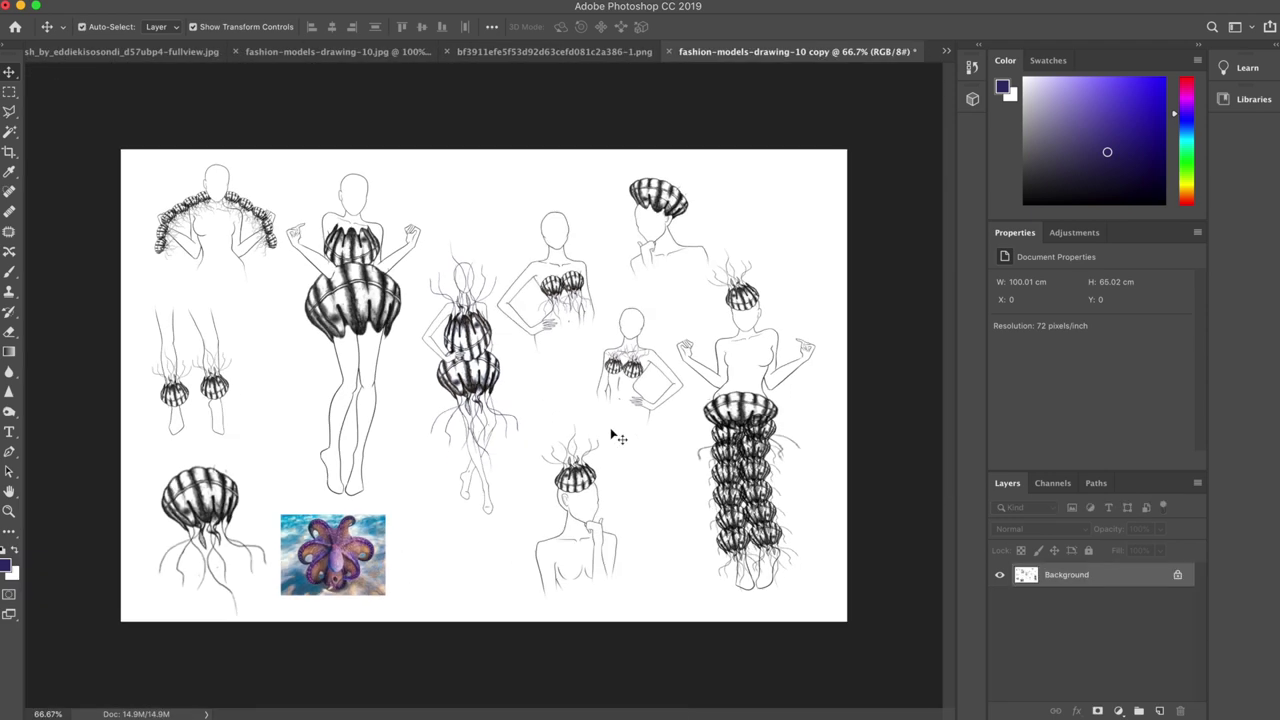
{"action": "scroll", "coordinate": [520, 563], "scroll_direction": "up", "scroll_amount": 2}
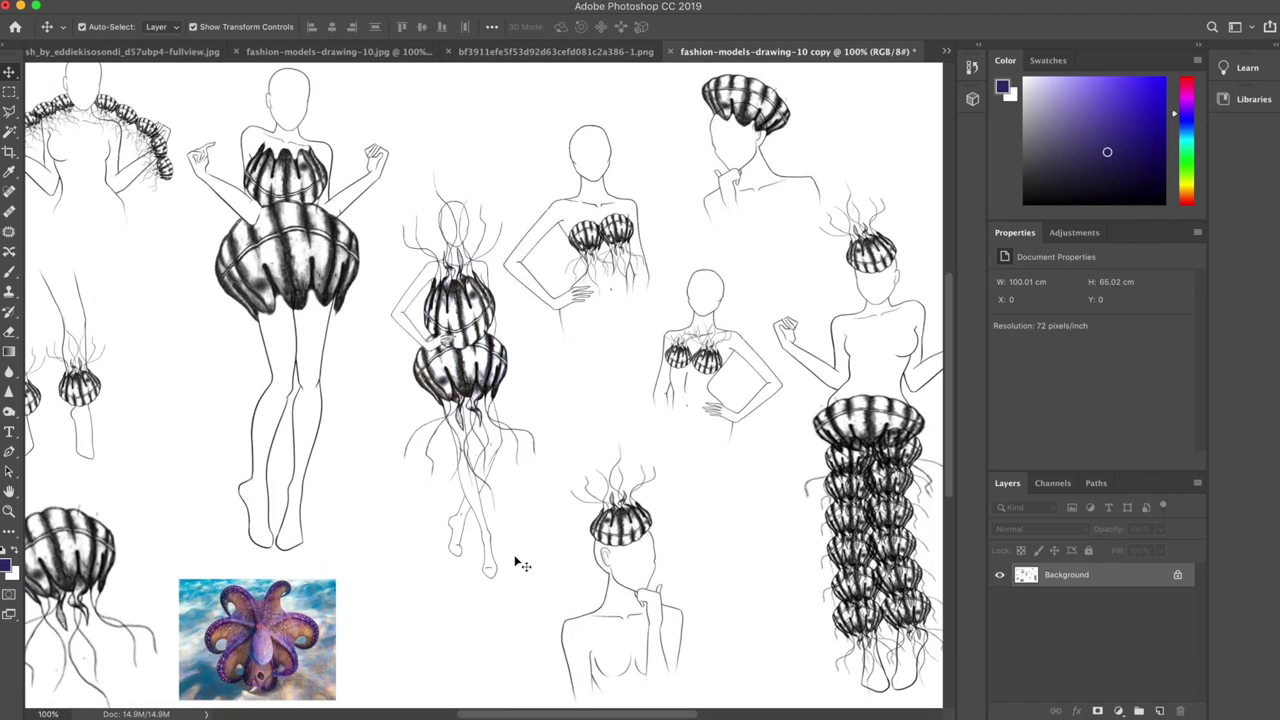
{"action": "scroll", "coordinate": [520, 563], "scroll_direction": "up", "scroll_amount": 2}
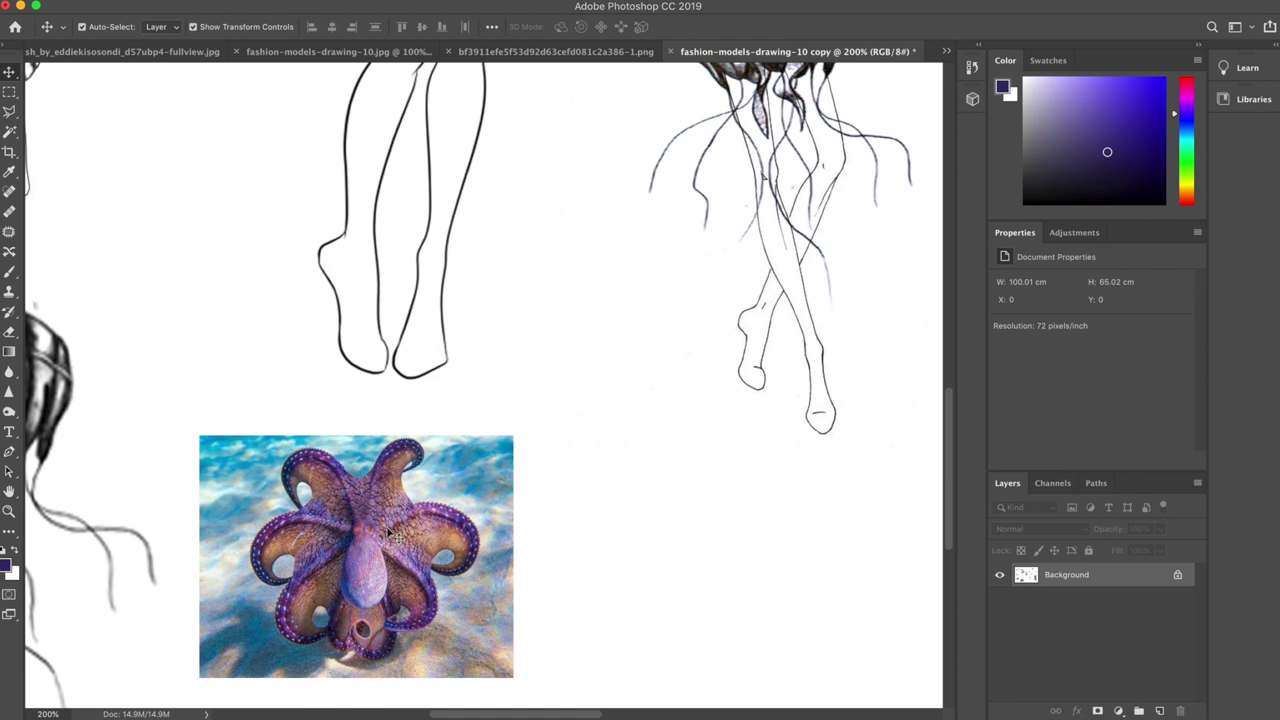
{"action": "scroll", "coordinate": [386, 526], "scroll_direction": "up", "scroll_amount": 10}
{"action": "scroll", "coordinate": [386, 526], "scroll_direction": "right", "scroll_amount": 3}
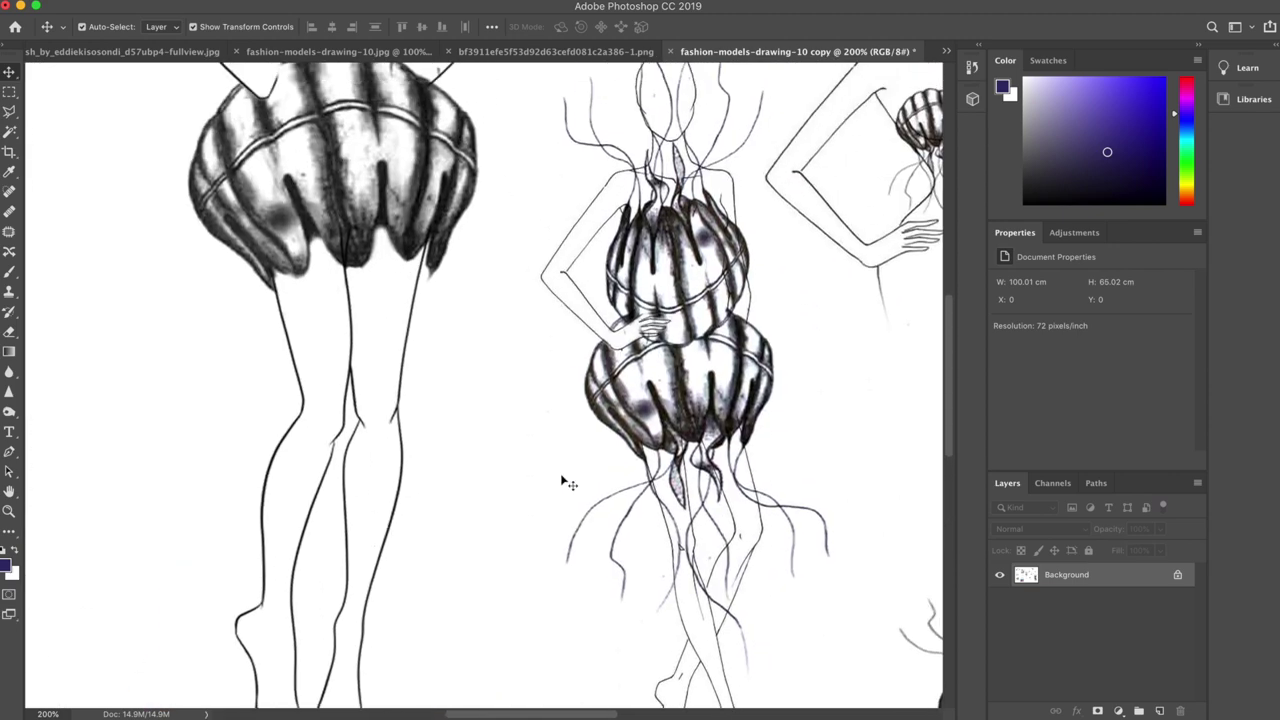
{"action": "scroll", "coordinate": [562, 482], "scroll_direction": "down", "scroll_amount": 10}
{"action": "scroll", "coordinate": [562, 482], "scroll_direction": "left", "scroll_amount": 3}
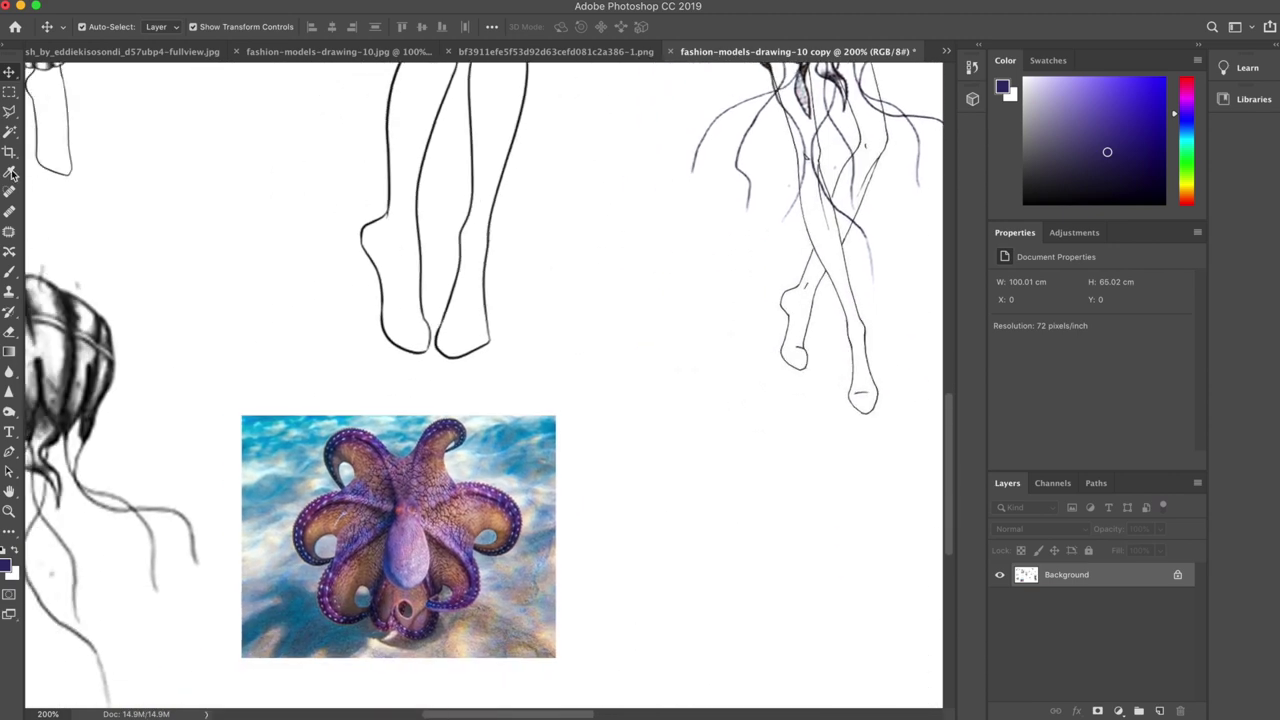
{"action": "left_click", "coordinate": [9, 91]}
{"action": "scroll", "coordinate": [477, 521], "scroll_direction": "down", "scroll_amount": 1}
{"action": "scroll", "coordinate": [477, 521], "scroll_direction": "right", "scroll_amount": 2}
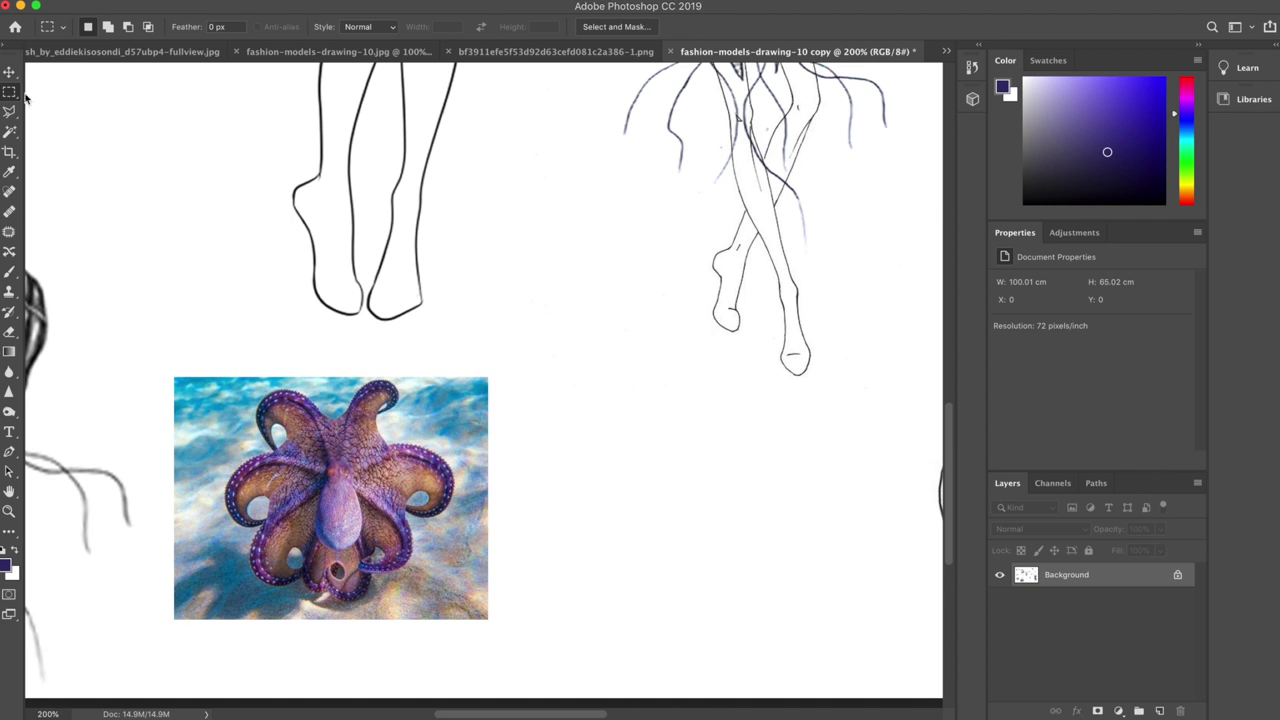
Mark a small square right of the octopus photo and sample a pink from the octopus
{"action": "left_click_drag", "start_coordinate": [9, 91], "coordinate": [45, 96]}
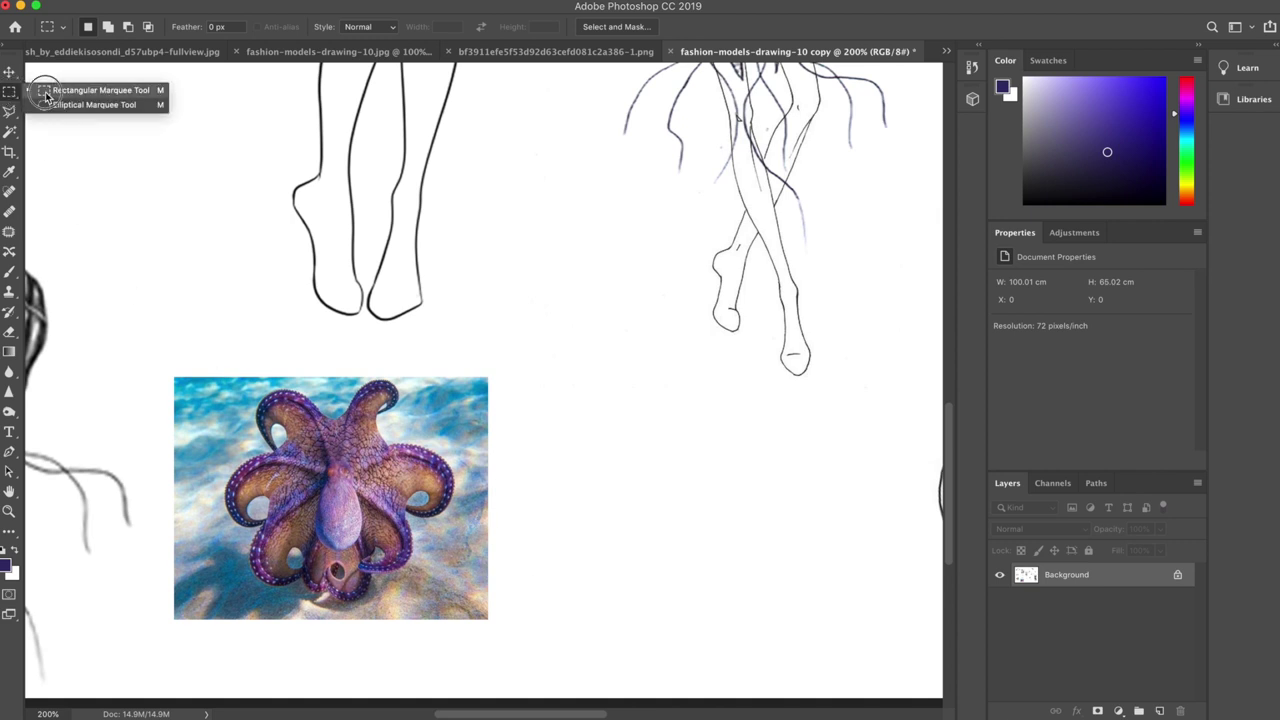
{"action": "left_click", "coordinate": [45, 94]}
{"action": "left_click_drag", "start_coordinate": [504, 559], "coordinate": [575, 621]}
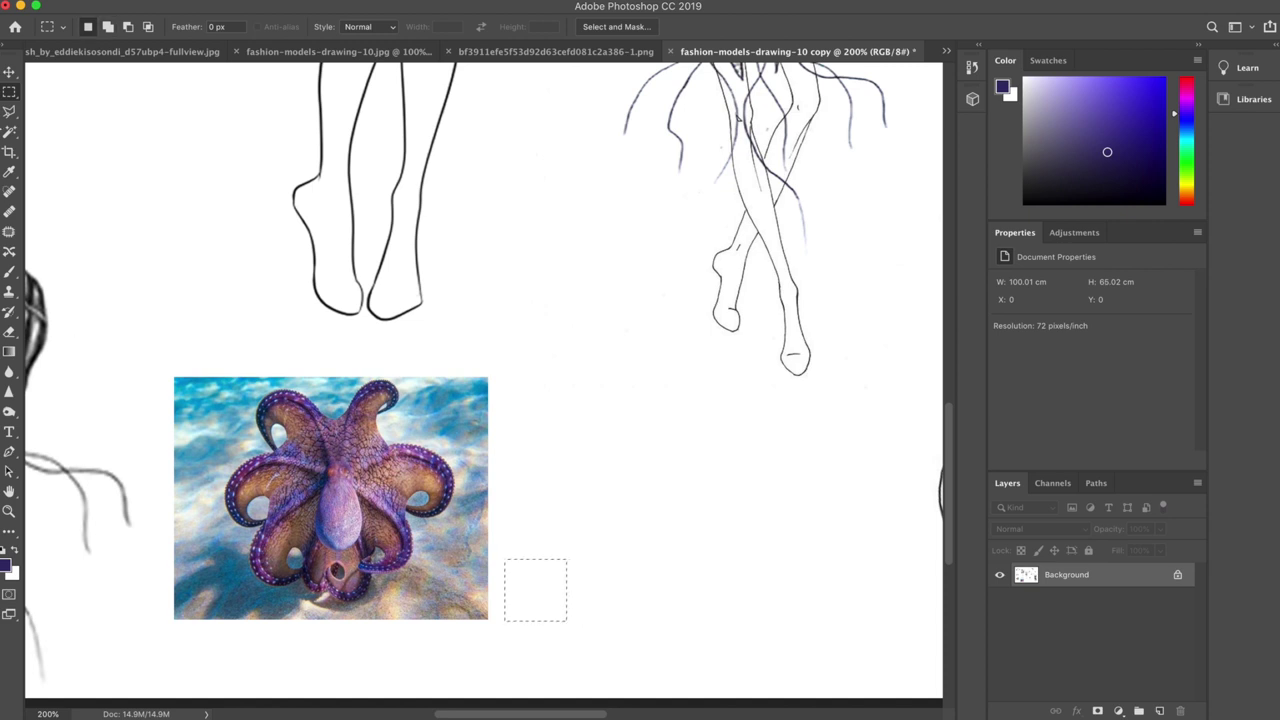
{"action": "left_click", "coordinate": [9, 171]}
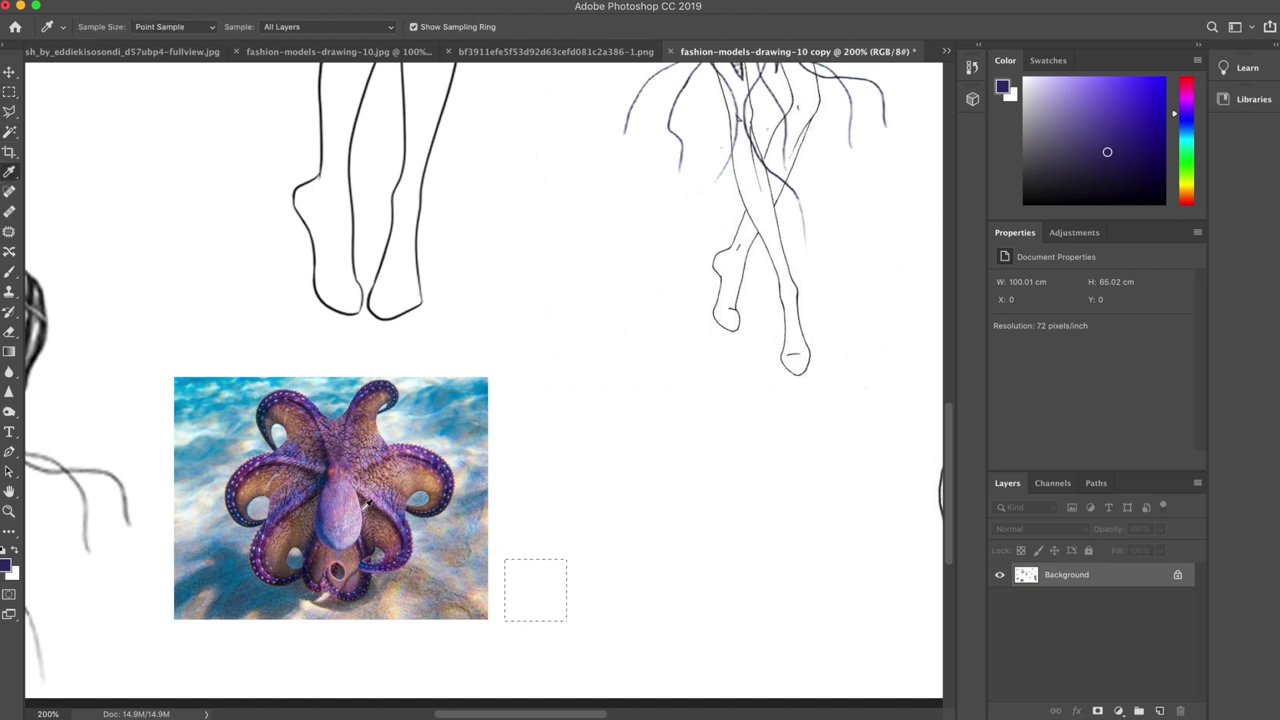
{"action": "left_click", "coordinate": [358, 503]}
{"action": "left_click_drag", "start_coordinate": [358, 504], "coordinate": [358, 499]}
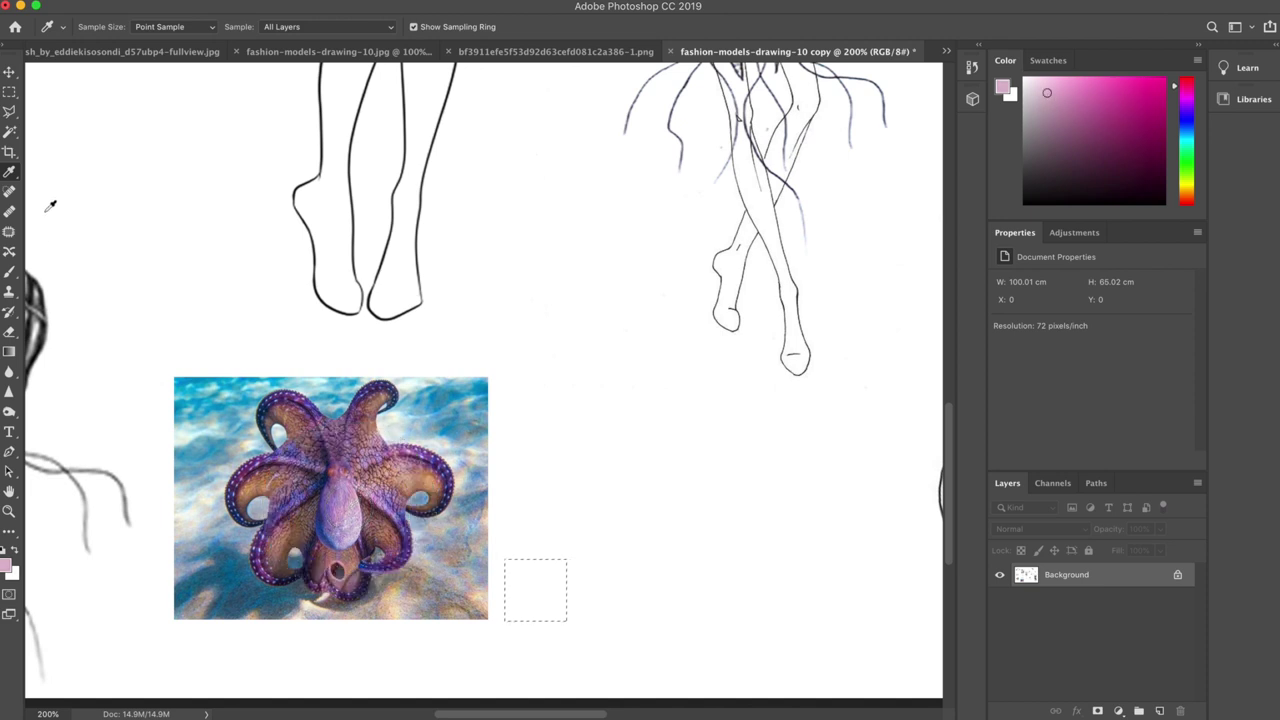
Paint the square pink with an enlarged brush and move the empty selection above it
{"action": "left_click", "coordinate": [9, 276]}
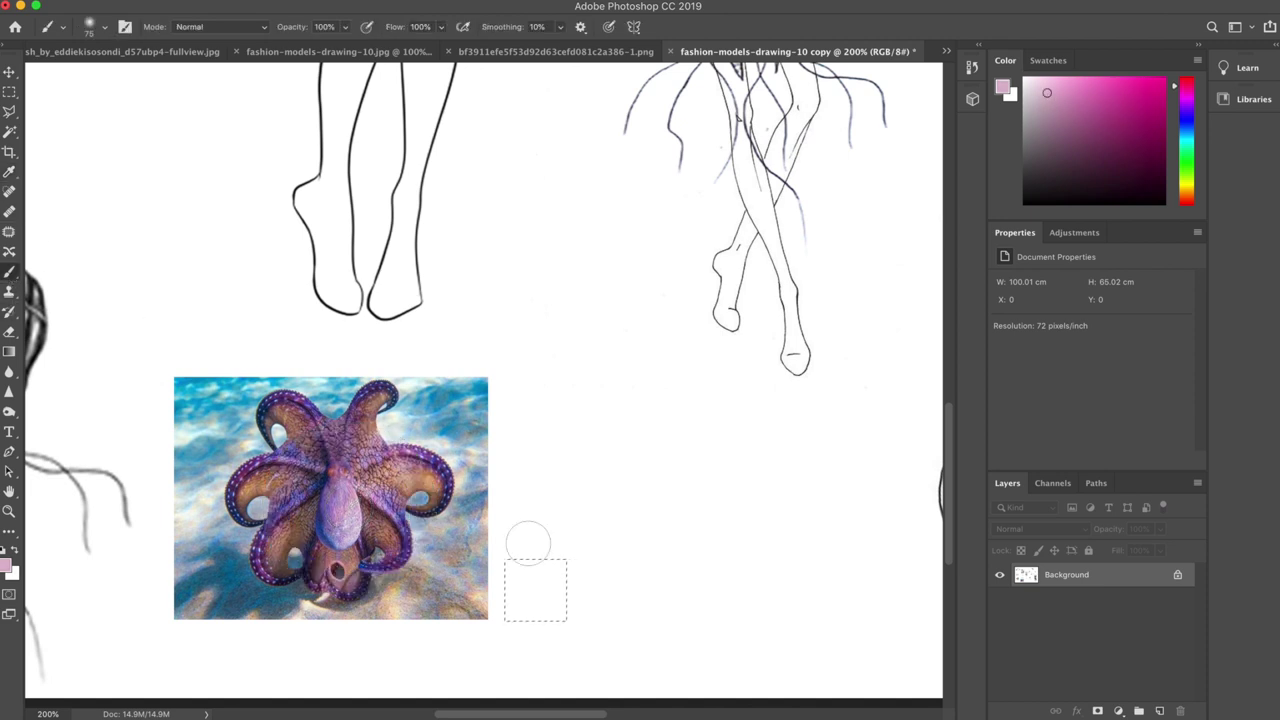
{"action": "key", "text": "bracketright"}
{"action": "key", "text": "bracketright"}
{"action": "key", "text": "bracketright"}
{"action": "mouse_move", "coordinate": [557, 543]}
{"action": "left_mouse_down"}
{"action": "mouse_move", "coordinate": [504, 545]}
{"action": "mouse_move", "coordinate": [551, 618]}
{"action": "mouse_move", "coordinate": [590, 626]}
{"action": "mouse_move", "coordinate": [488, 610]}
{"action": "left_mouse_up"}
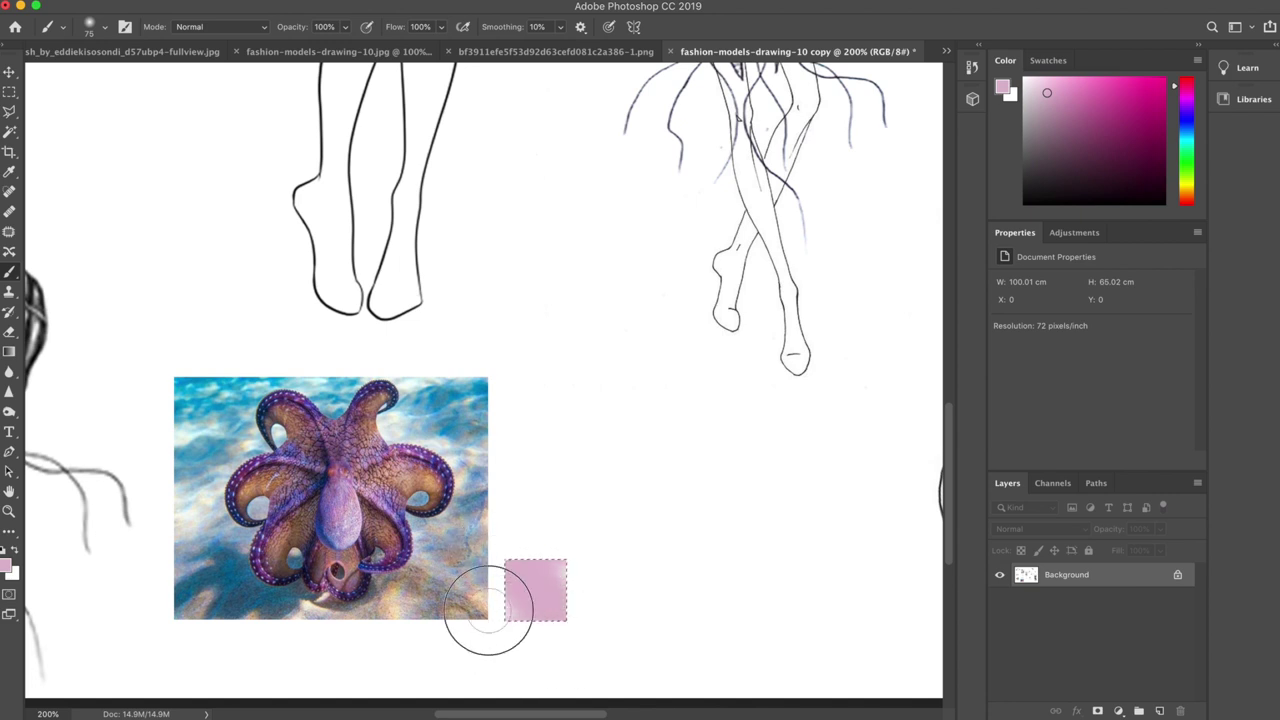
{"action": "left_click", "coordinate": [9, 93]}
{"action": "left_click_drag", "start_coordinate": [542, 595], "coordinate": [546, 525]}
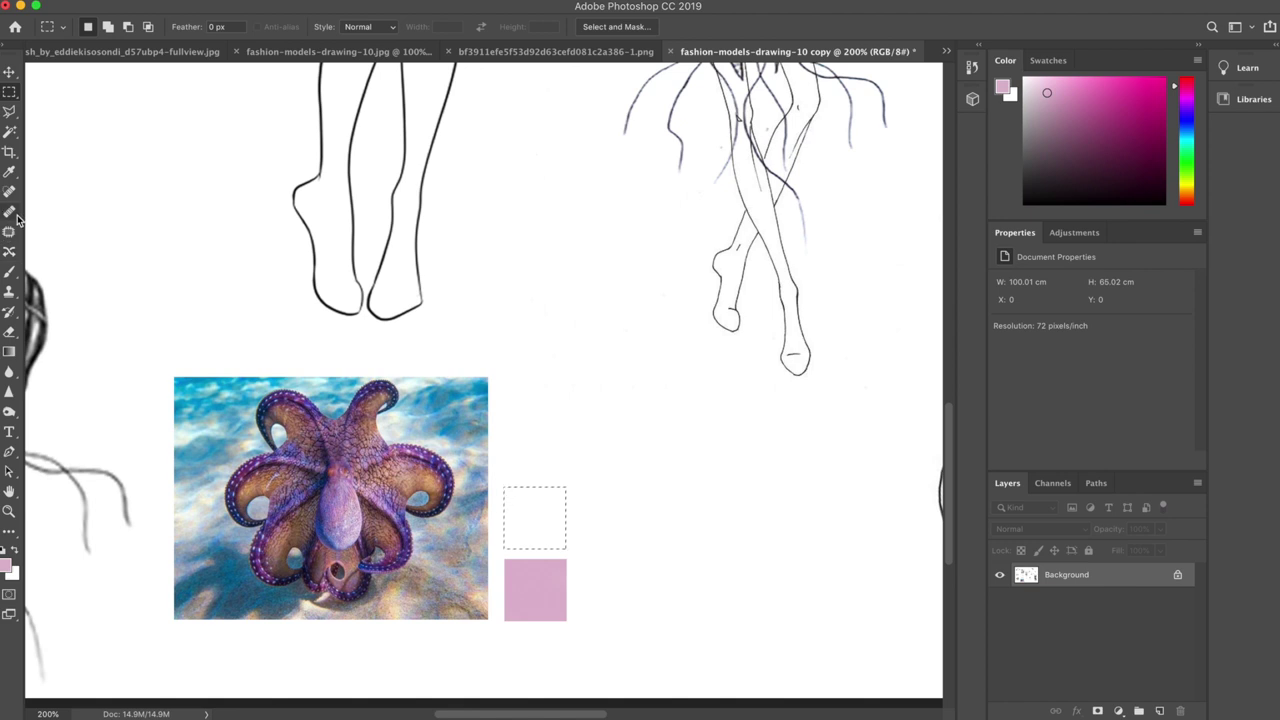
{"action": "left_click", "coordinate": [10, 173]}
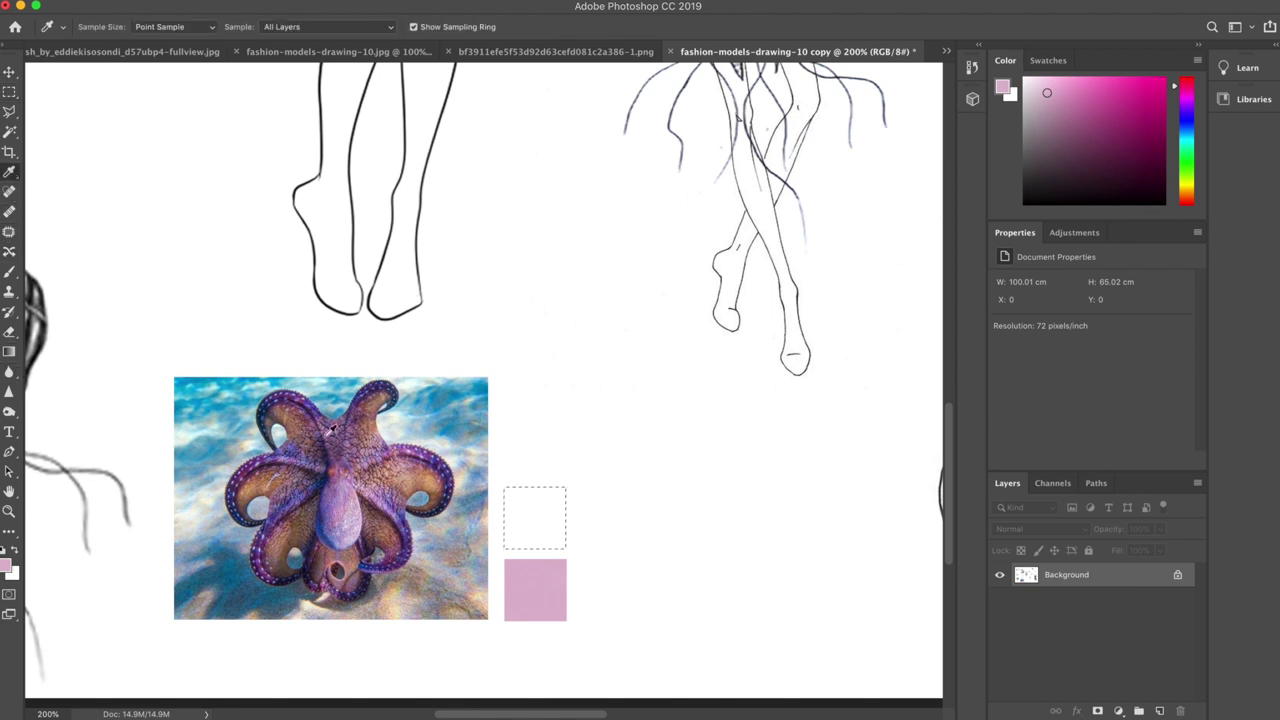
Sample a purple from the octopus, paint it into the square, and shift the selection up
{"action": "left_click_drag", "start_coordinate": [338, 484], "coordinate": [331, 488]}
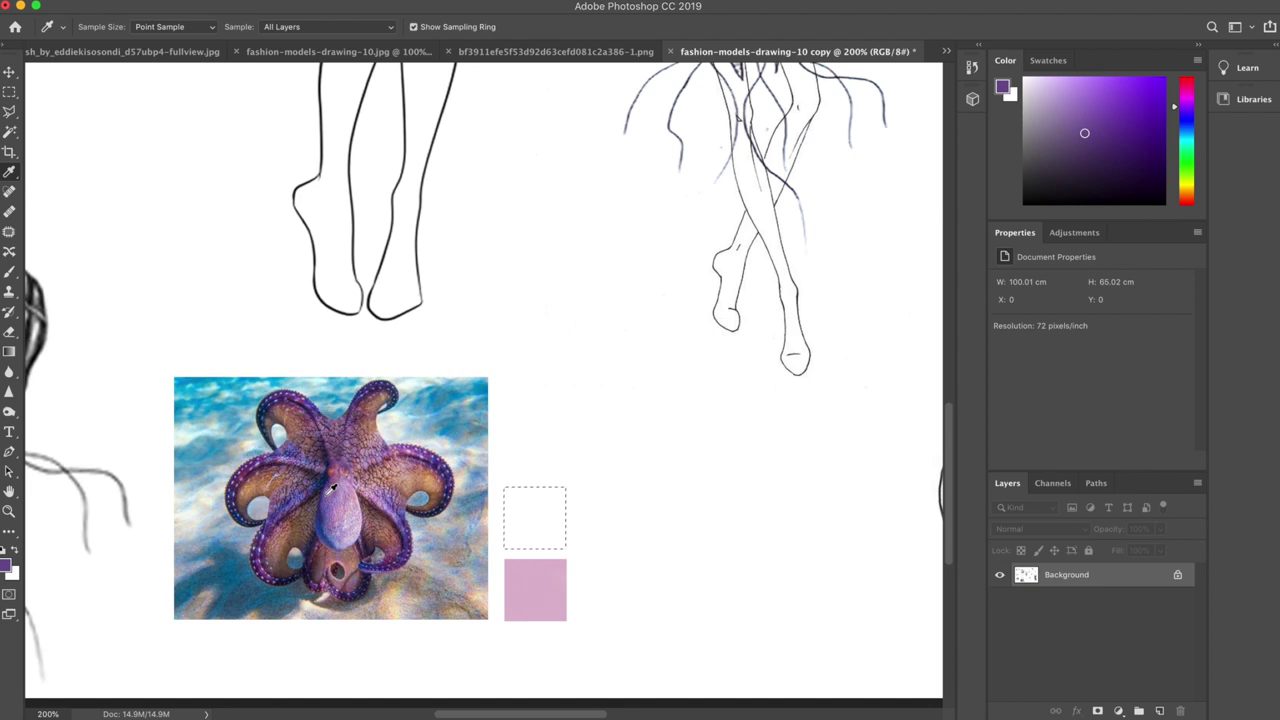
{"action": "left_click", "coordinate": [12, 275]}
{"action": "mouse_move", "coordinate": [520, 500]}
{"action": "left_mouse_down"}
{"action": "mouse_move", "coordinate": [543, 557]}
{"action": "mouse_move", "coordinate": [570, 525]}
{"action": "left_mouse_up"}
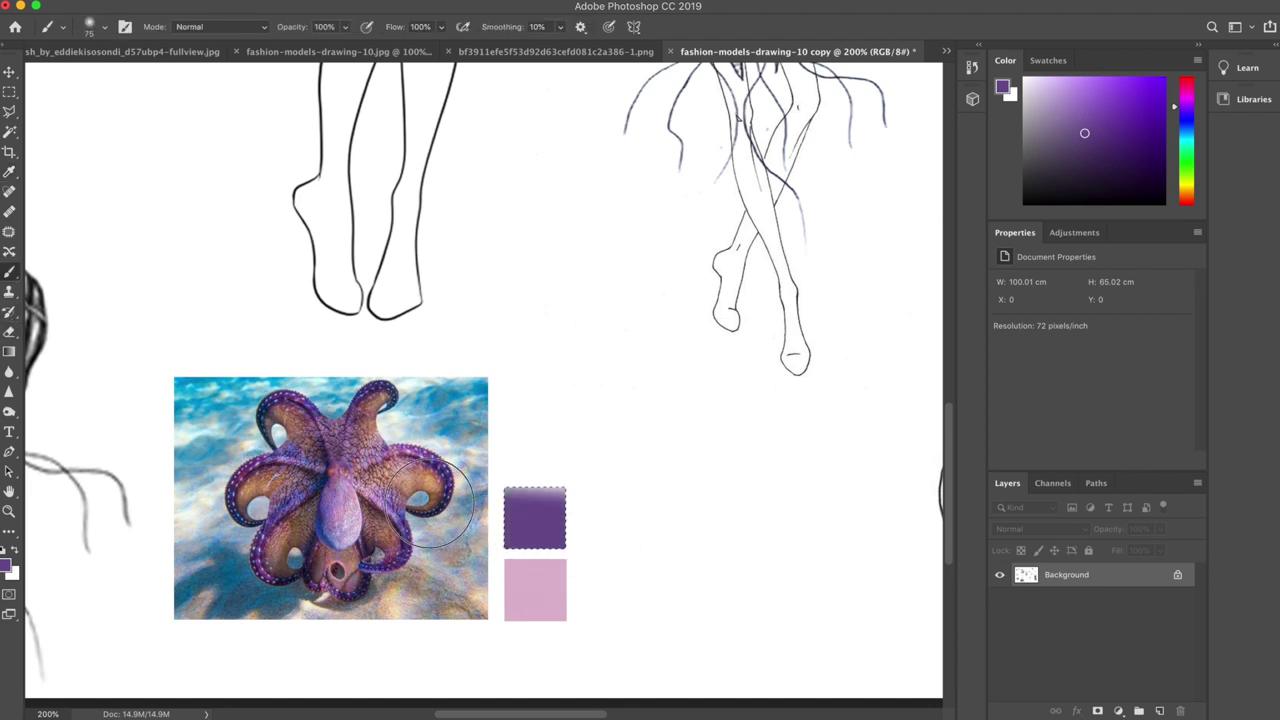
{"action": "left_click", "coordinate": [9, 91]}
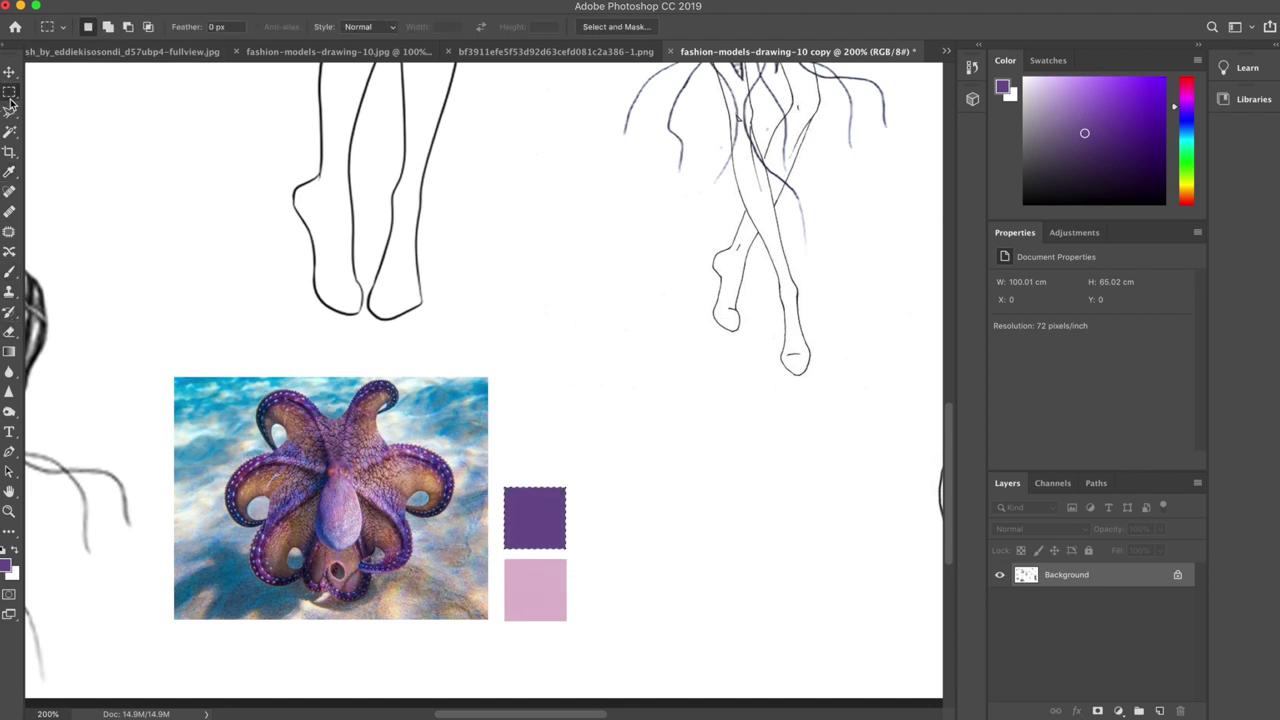
{"action": "left_click_drag", "start_coordinate": [548, 530], "coordinate": [551, 457]}
Sample a tan from the octopus, paint it into the top square, and deselect
{"action": "left_click", "coordinate": [9, 171]}
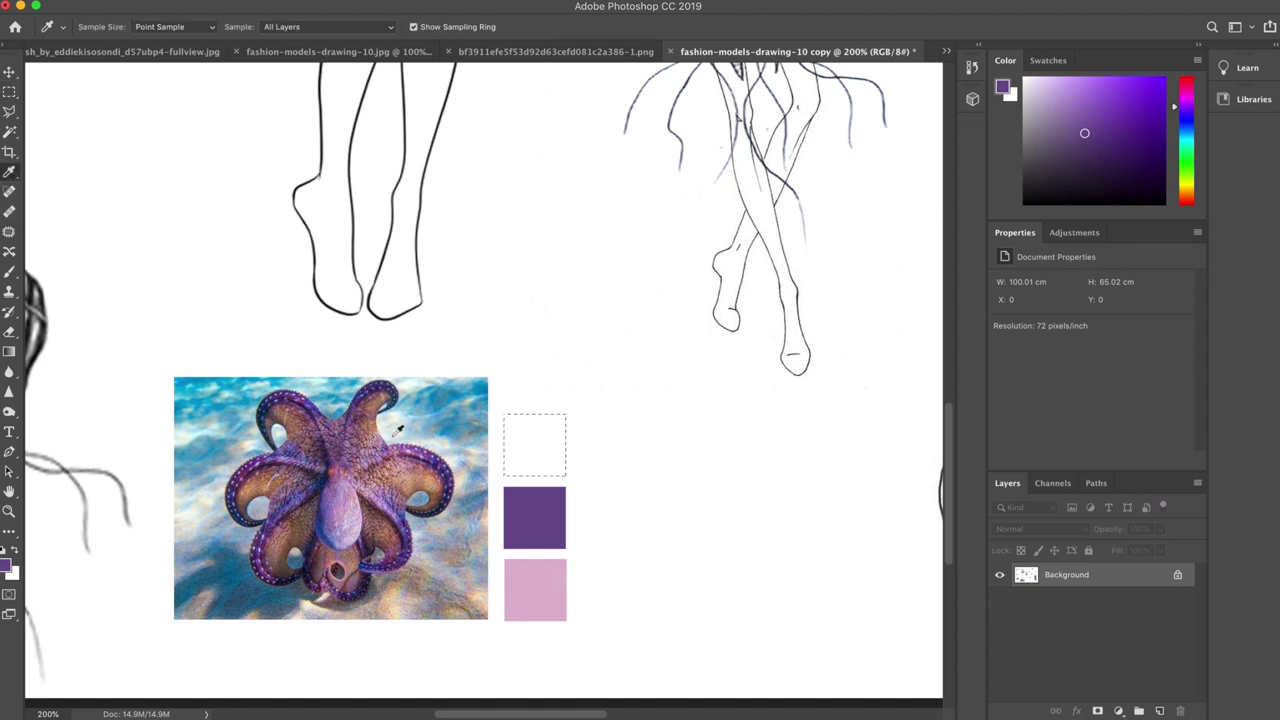
{"action": "mouse_move", "coordinate": [432, 473]}
{"action": "left_mouse_down"}
{"action": "mouse_move", "coordinate": [405, 470]}
{"action": "mouse_move", "coordinate": [425, 481]}
{"action": "mouse_move", "coordinate": [434, 471]}
{"action": "left_mouse_up"}
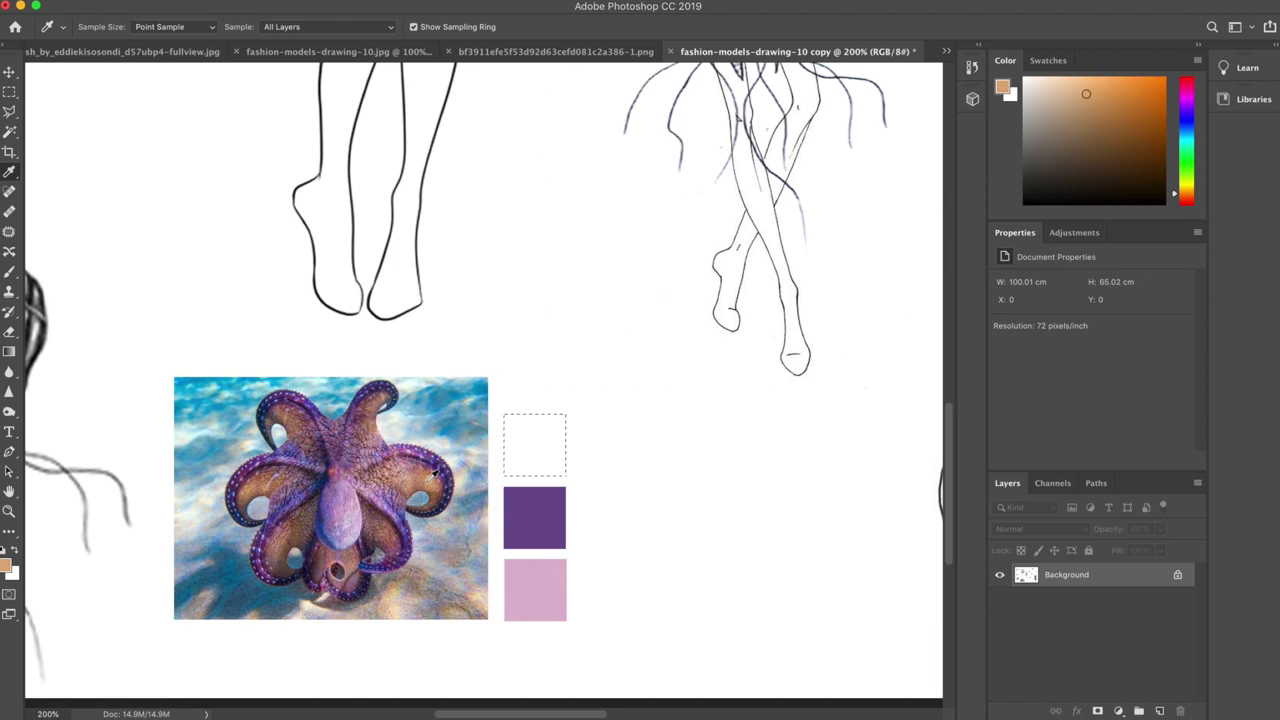
{"action": "left_click", "coordinate": [9, 271]}
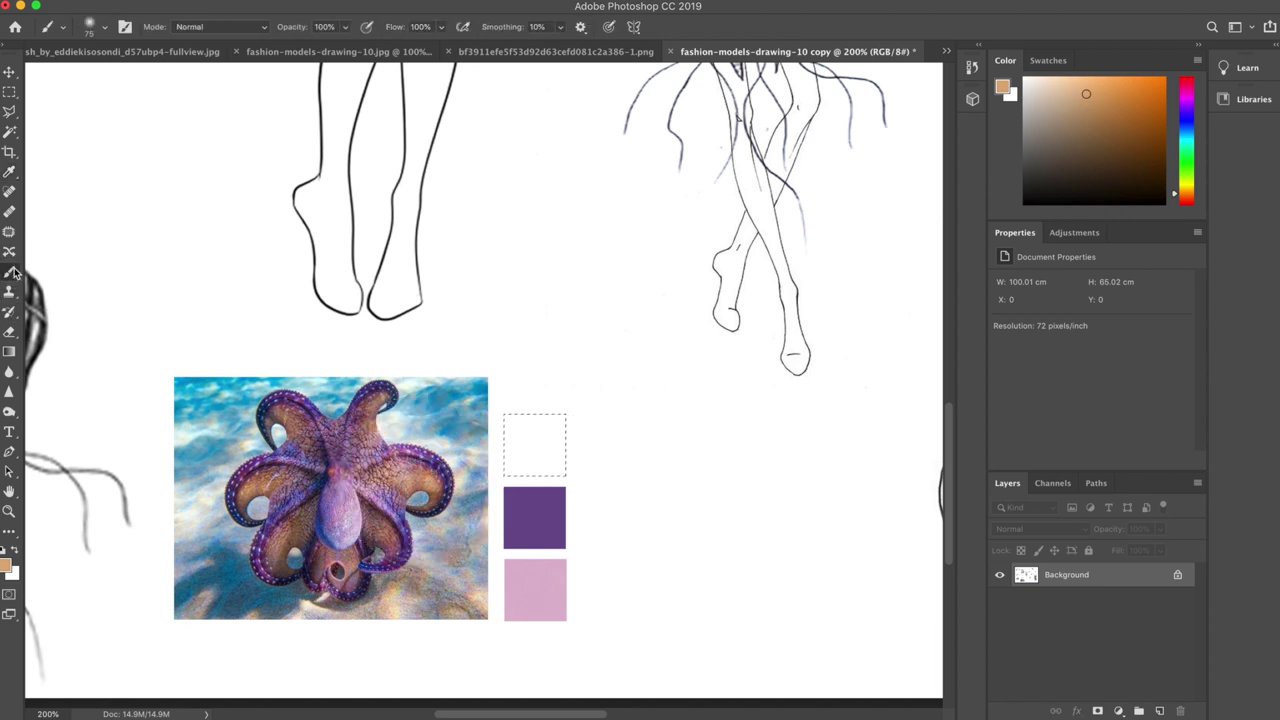
{"action": "mouse_move", "coordinate": [538, 468]}
{"action": "left_mouse_down"}
{"action": "mouse_move", "coordinate": [617, 460]}
{"action": "mouse_move", "coordinate": [519, 449]}
{"action": "left_mouse_up"}
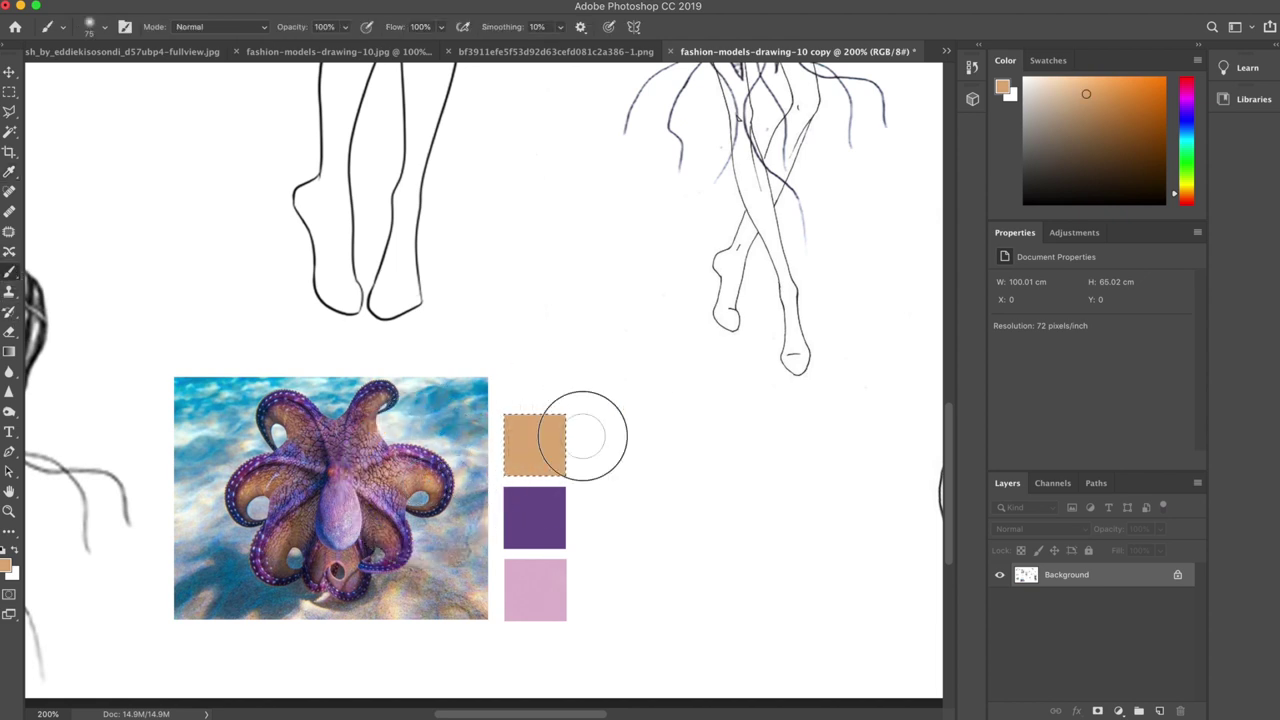
{"action": "left_click", "coordinate": [9, 91]}
{"action": "key", "text": "ctrl+d"}
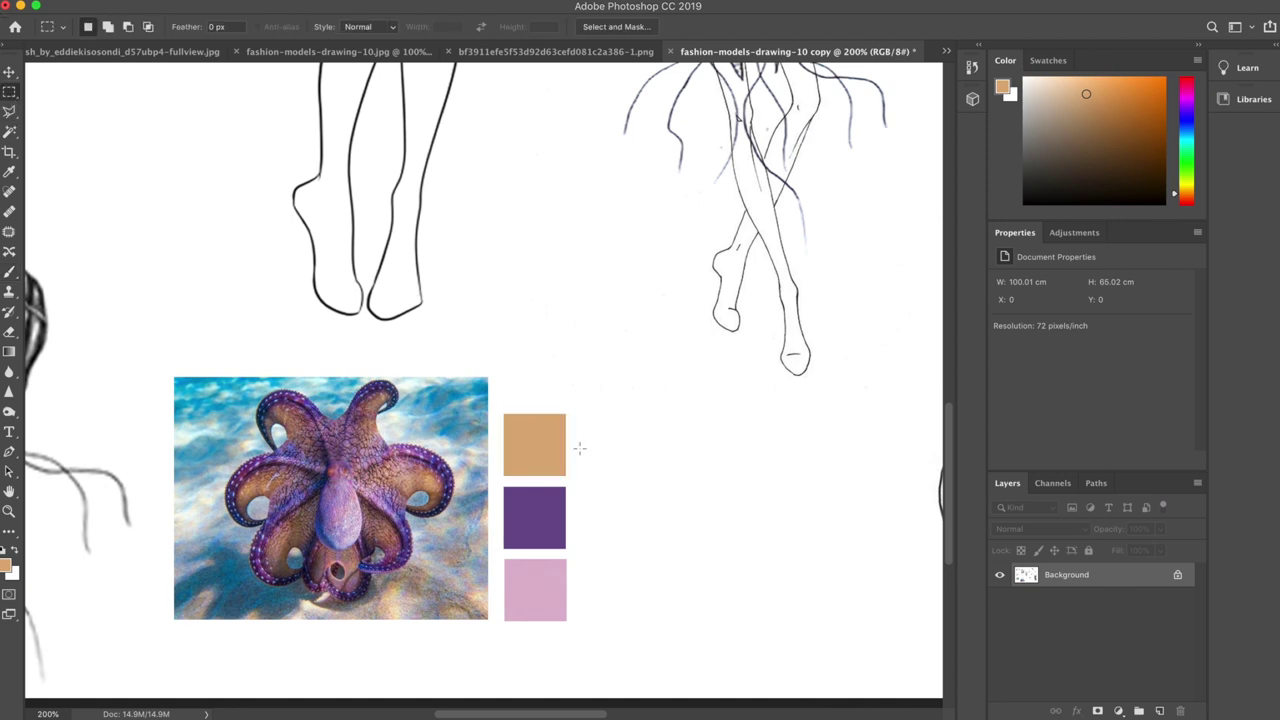
Select all three swatches and stretch them about 17% taller to match the octopus photo
{"action": "left_click_drag", "start_coordinate": [578, 404], "coordinate": [491, 622]}
{"action": "key", "text": "ctrl+d"}
{"action": "left_click_drag", "start_coordinate": [583, 400], "coordinate": [493, 626]}
{"action": "left_click", "coordinate": [11, 73]}
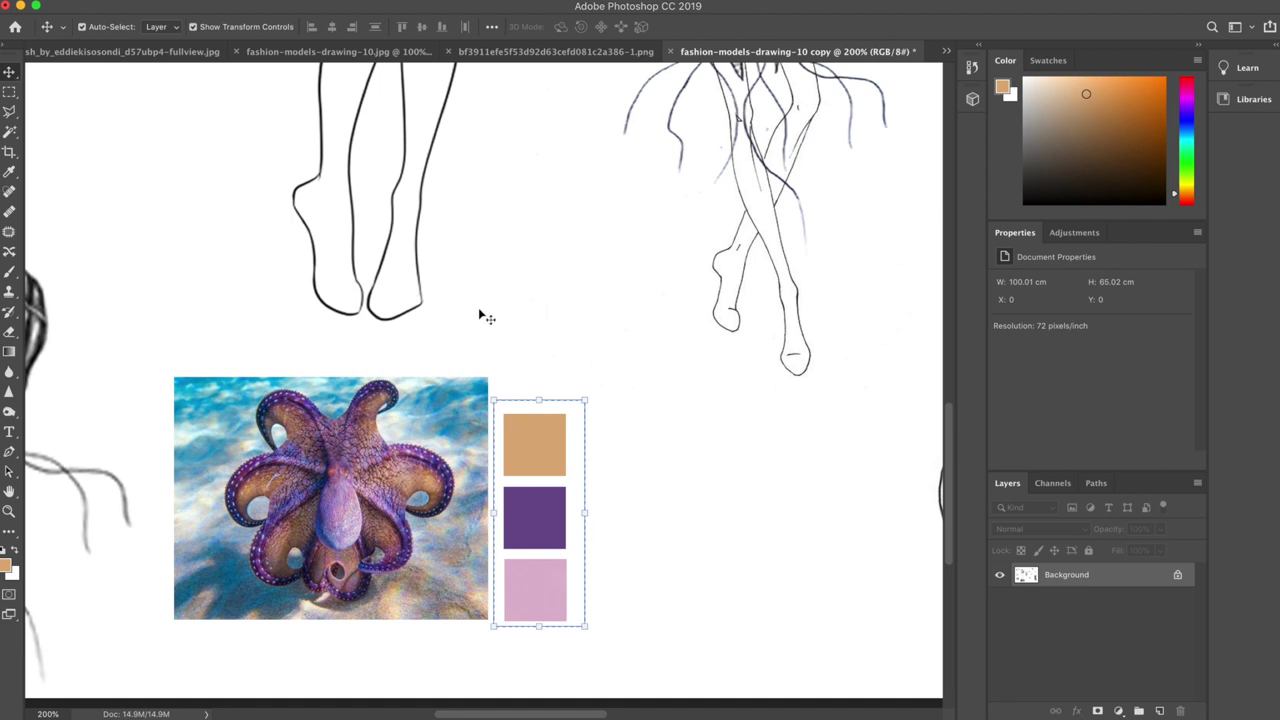
{"action": "left_click_drag", "start_coordinate": [538, 397], "coordinate": [539, 363]}
{"action": "key", "text": "Return"}
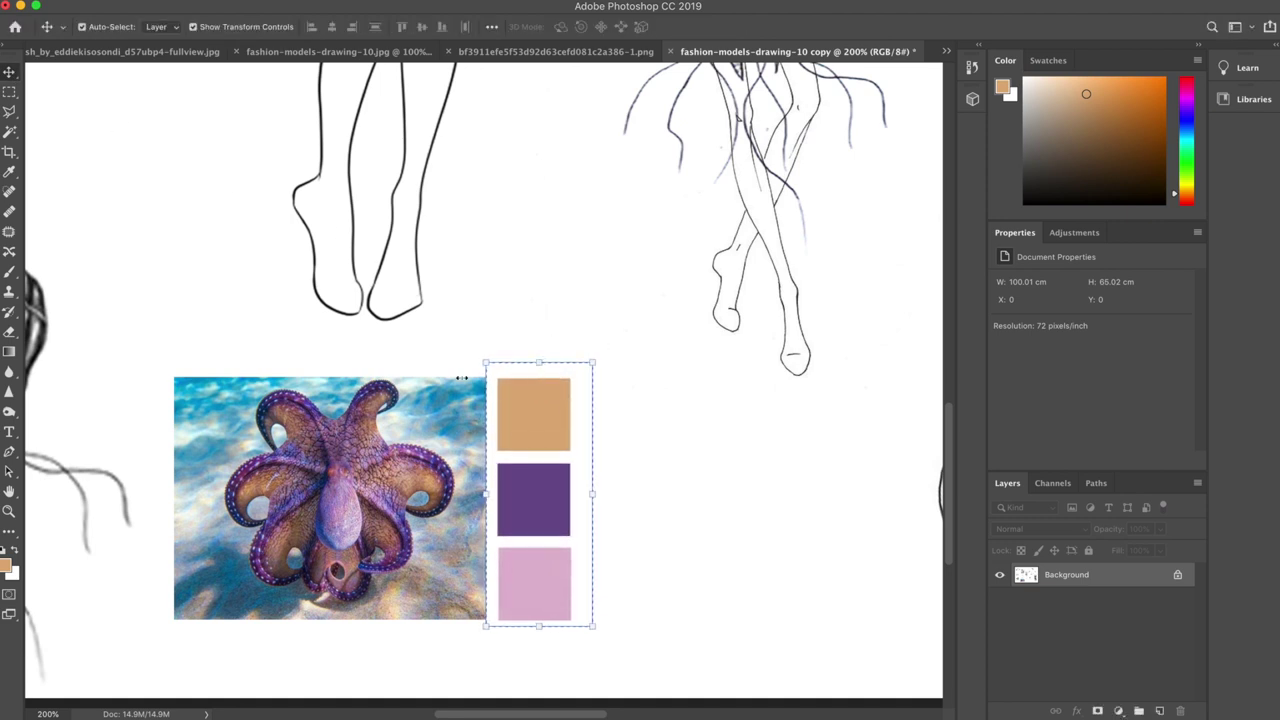
{"action": "left_click", "coordinate": [9, 91]}
{"action": "key", "text": "super+minus"}
{"action": "key", "text": "super+minus"}
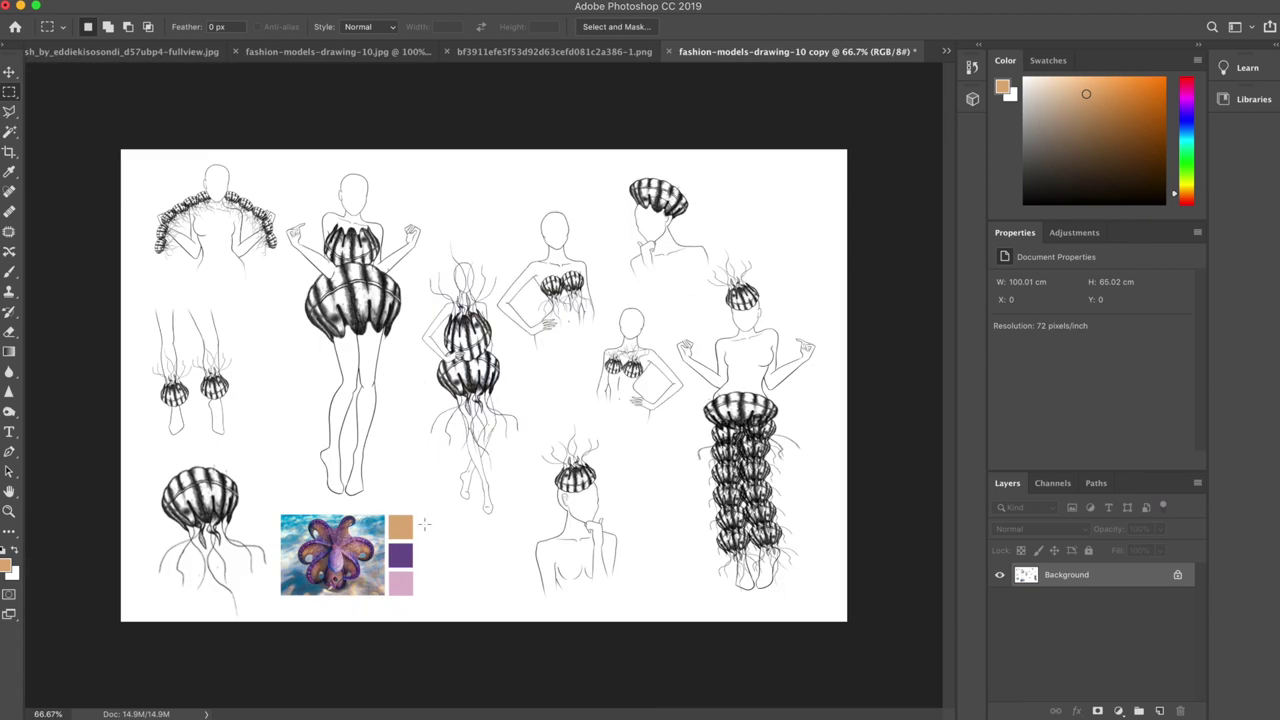
{"action": "key", "text": "super+plus"}
{"action": "key", "text": "super+plus"}
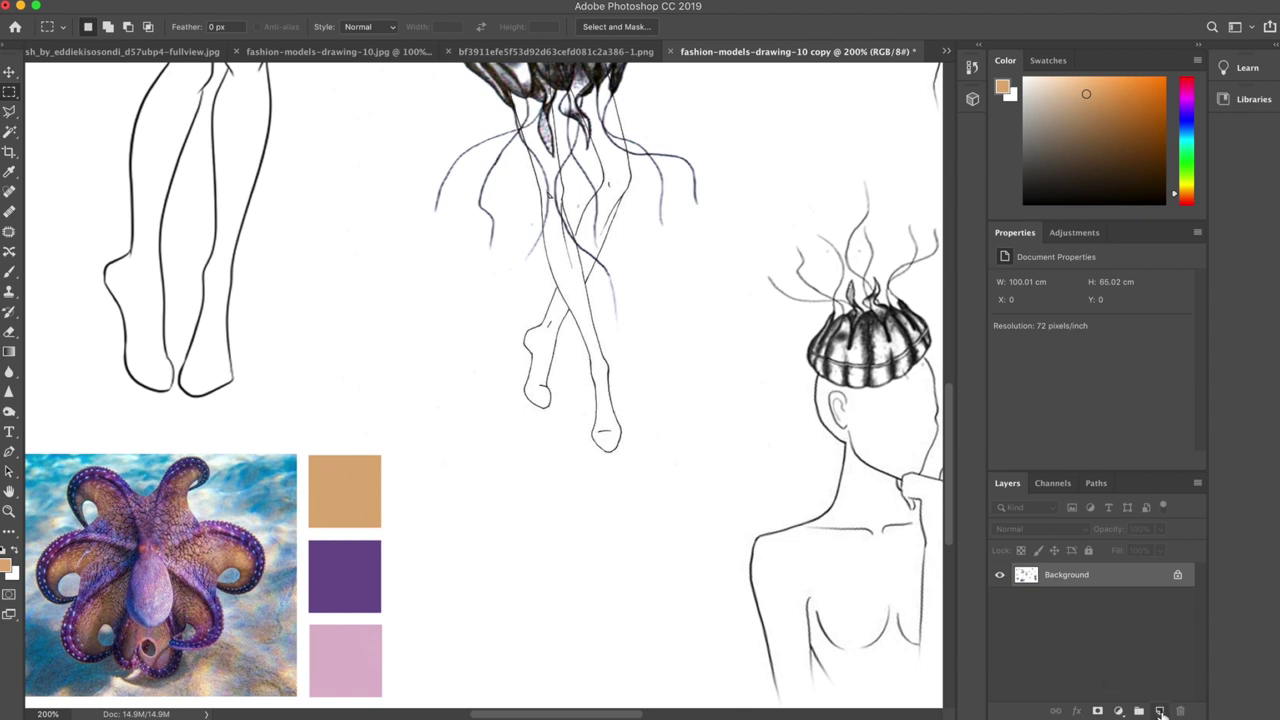
Add a new empty Layer 1 and pick up the pink swatch colour for the Brush
{"action": "left_click", "coordinate": [1161, 711]}
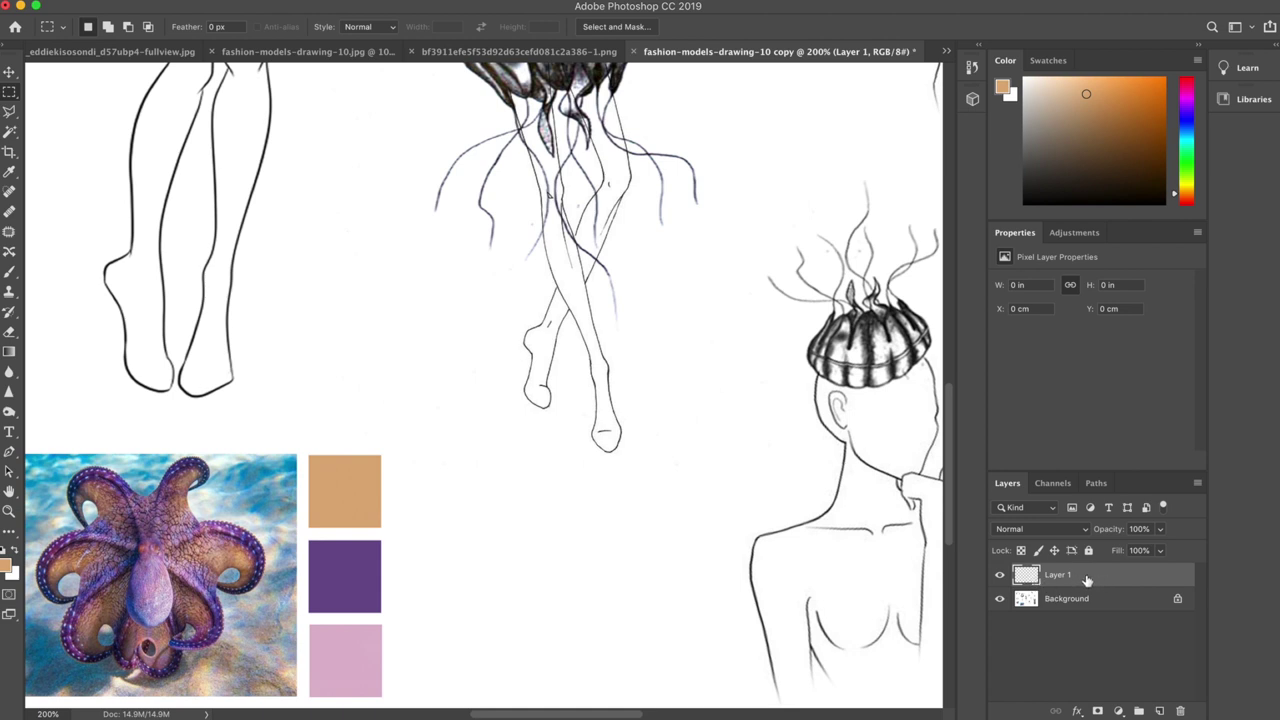
{"action": "left_click", "coordinate": [10, 172]}
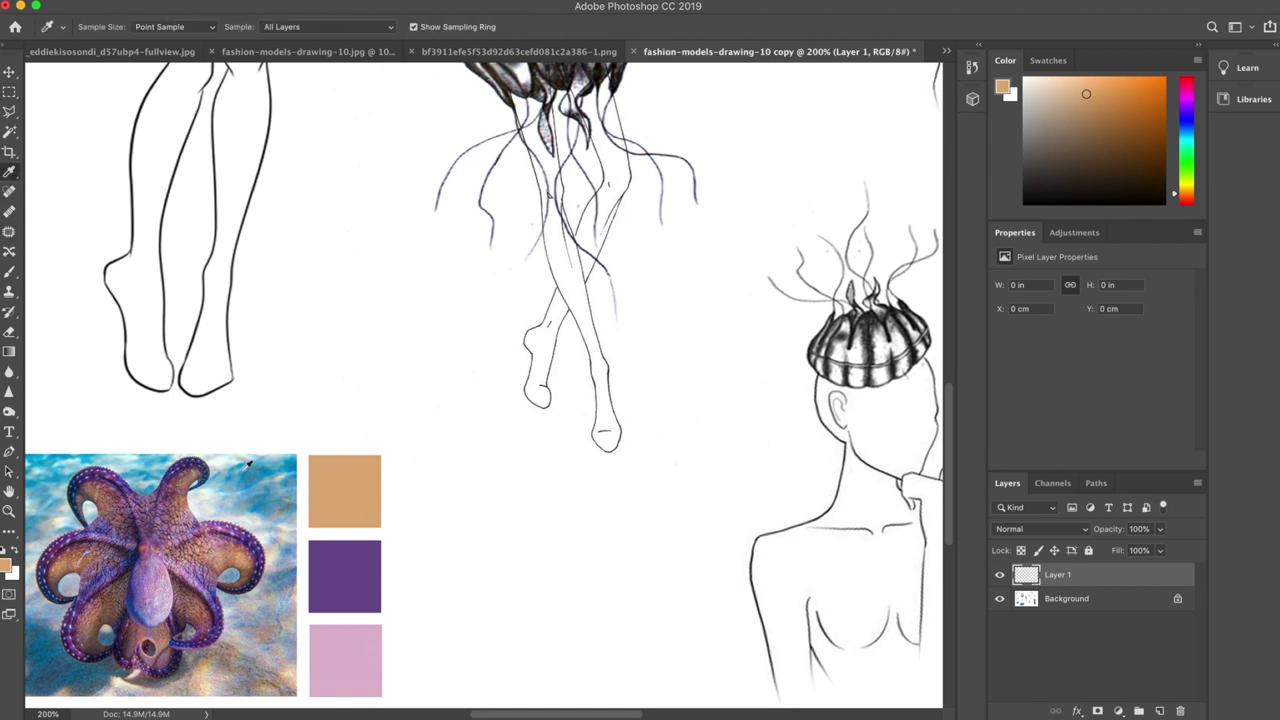
{"action": "left_click", "coordinate": [352, 646]}
{"action": "scroll", "coordinate": [355, 642], "scroll_direction": "up", "scroll_amount": 10}
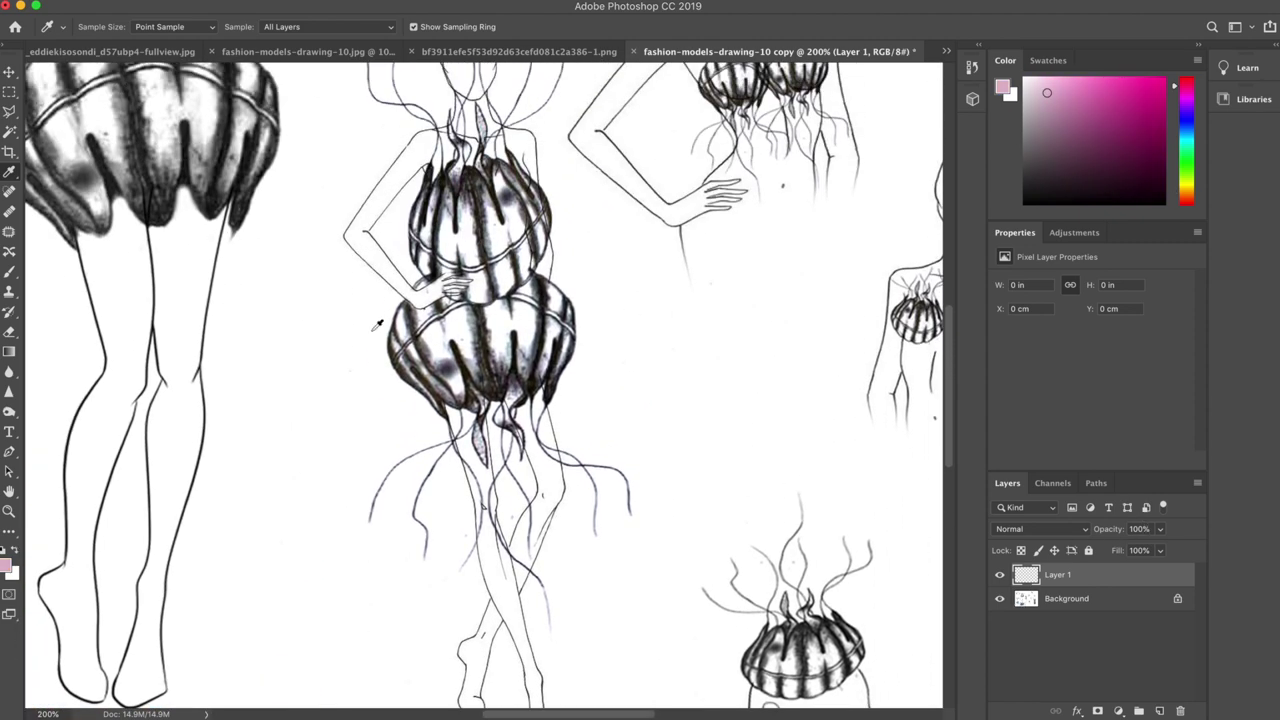
{"action": "left_click", "coordinate": [9, 271]}
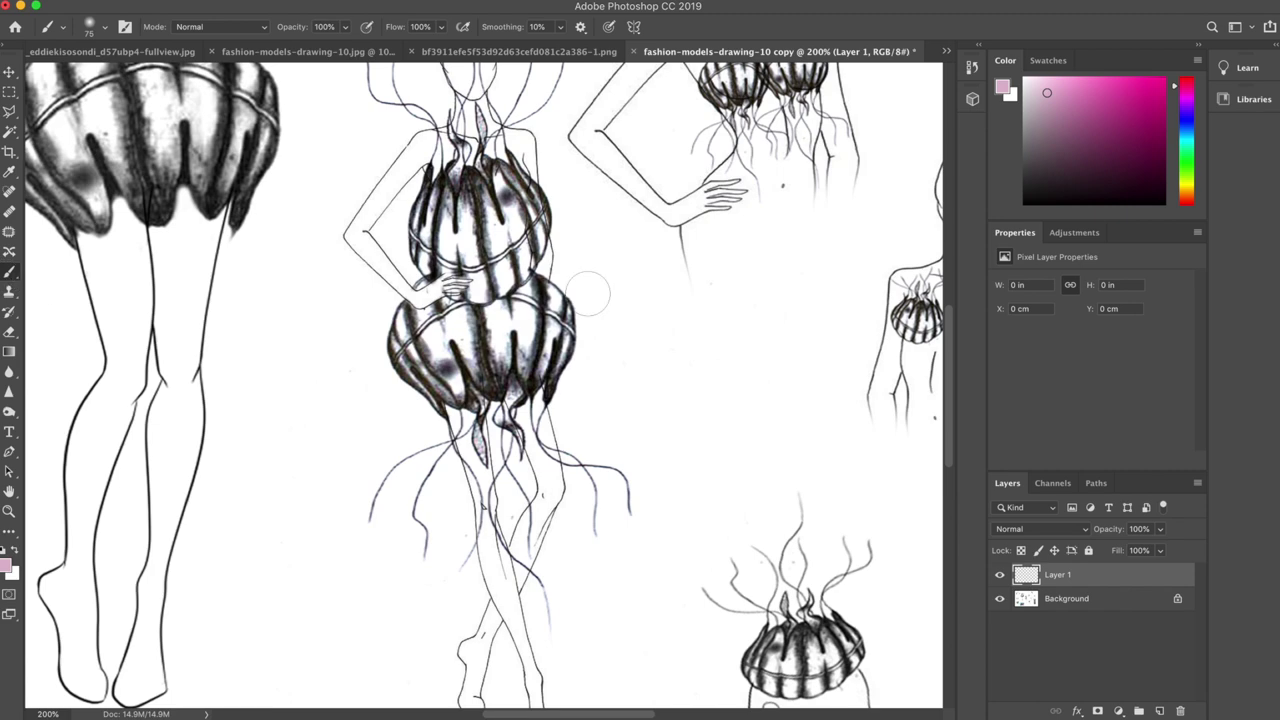
Zoom between fit-to-screen and 100% to inspect the figures' skirts on the sheet
{"action": "scroll", "coordinate": [588, 292], "scroll_direction": "up", "scroll_amount": 3}
{"action": "key", "text": "super+0"}
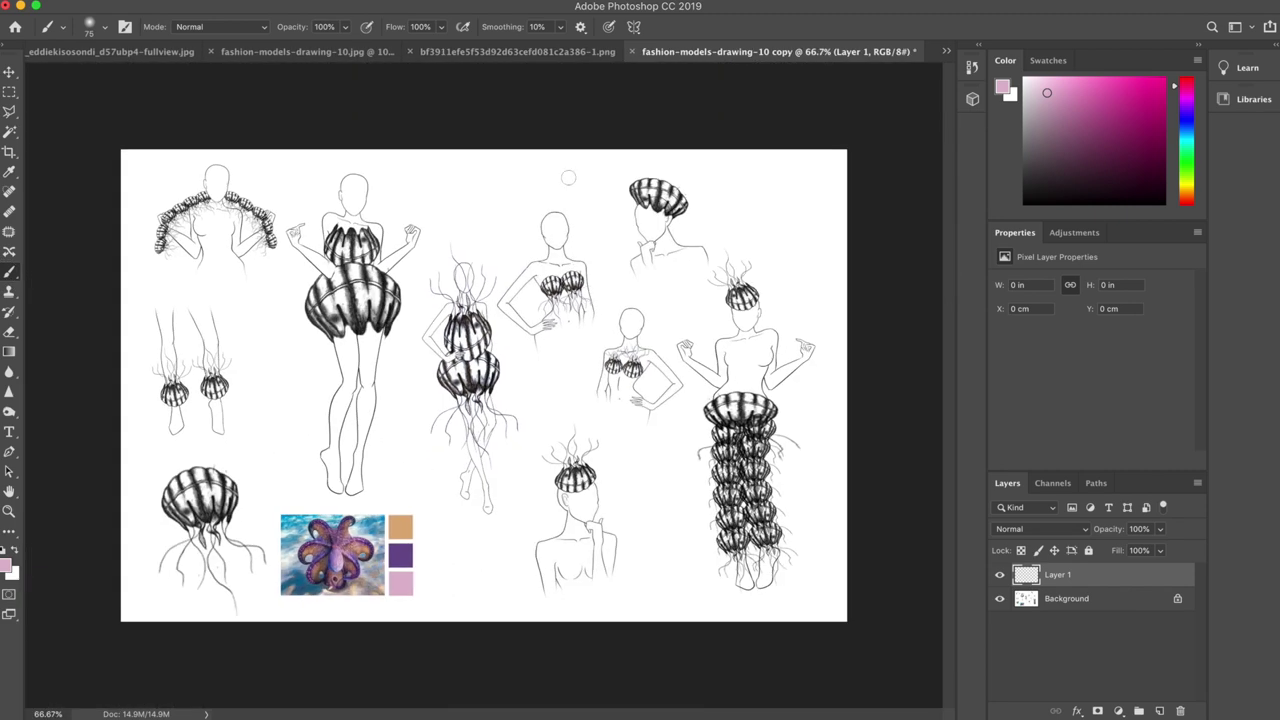
{"action": "key", "text": "super+1"}
{"action": "scroll", "coordinate": [395, 287], "scroll_direction": "up", "scroll_amount": 3}
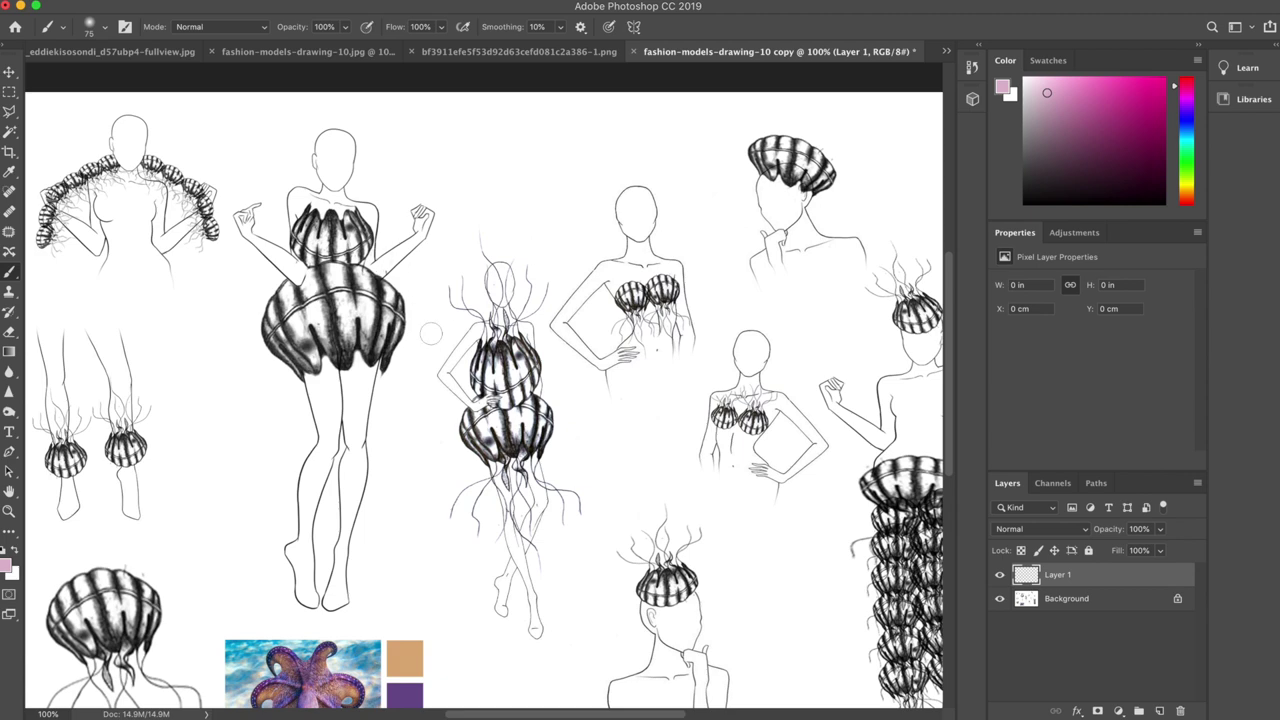
{"action": "scroll", "coordinate": [430, 334], "scroll_direction": "down", "scroll_amount": 3}
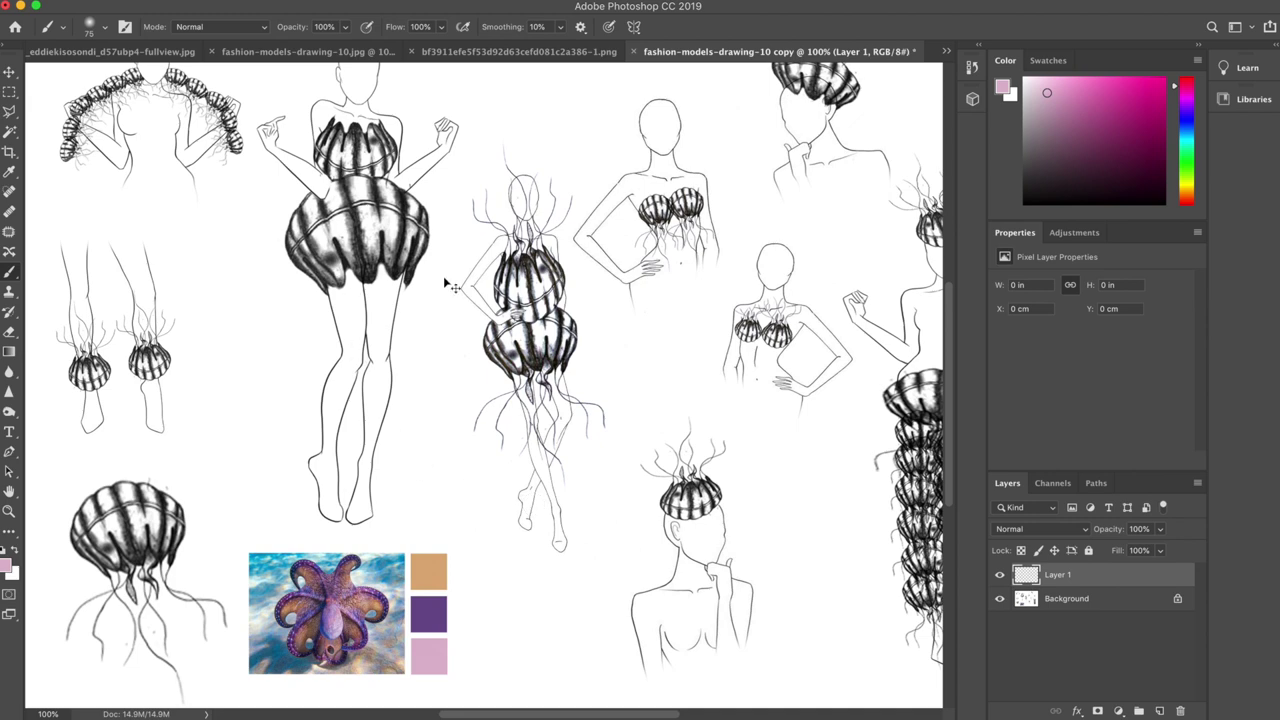
{"action": "key", "text": "super+equal"}
{"action": "key", "text": "super+equal"}
{"action": "scroll", "coordinate": [443, 276], "scroll_direction": "up", "scroll_amount": 5}
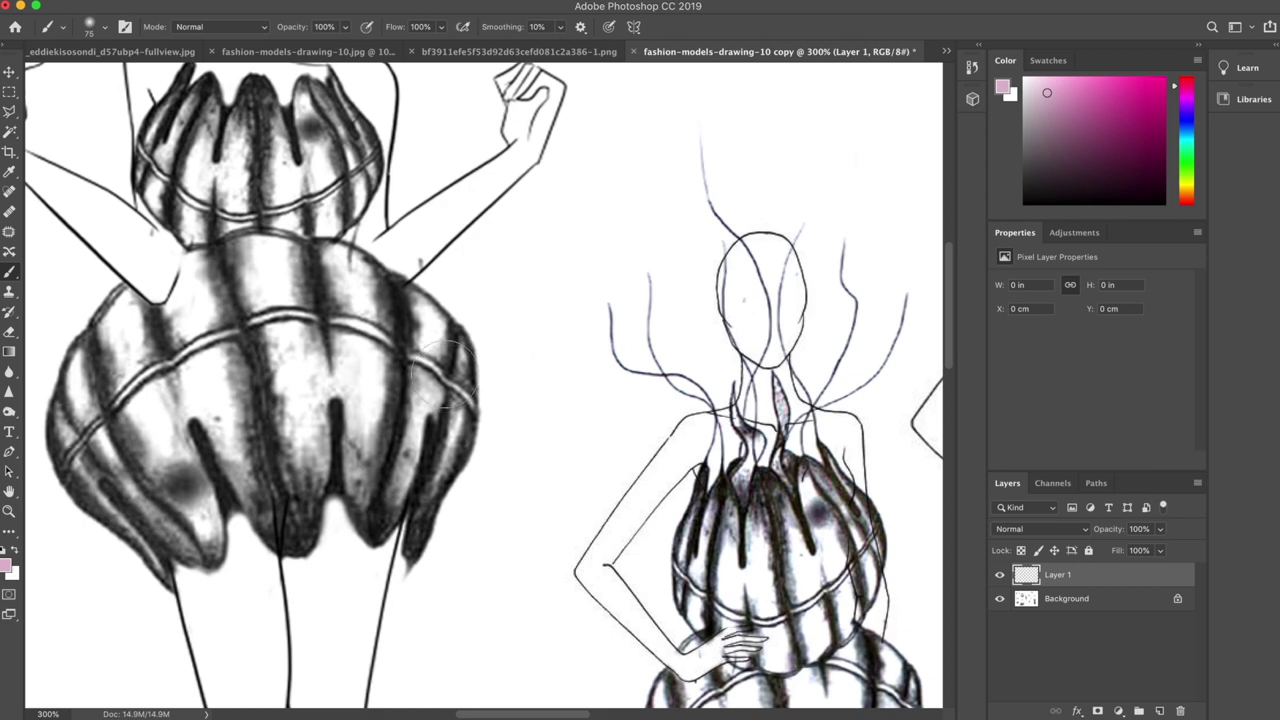
{"action": "key", "text": "super+0"}
{"action": "key", "text": "super+1"}
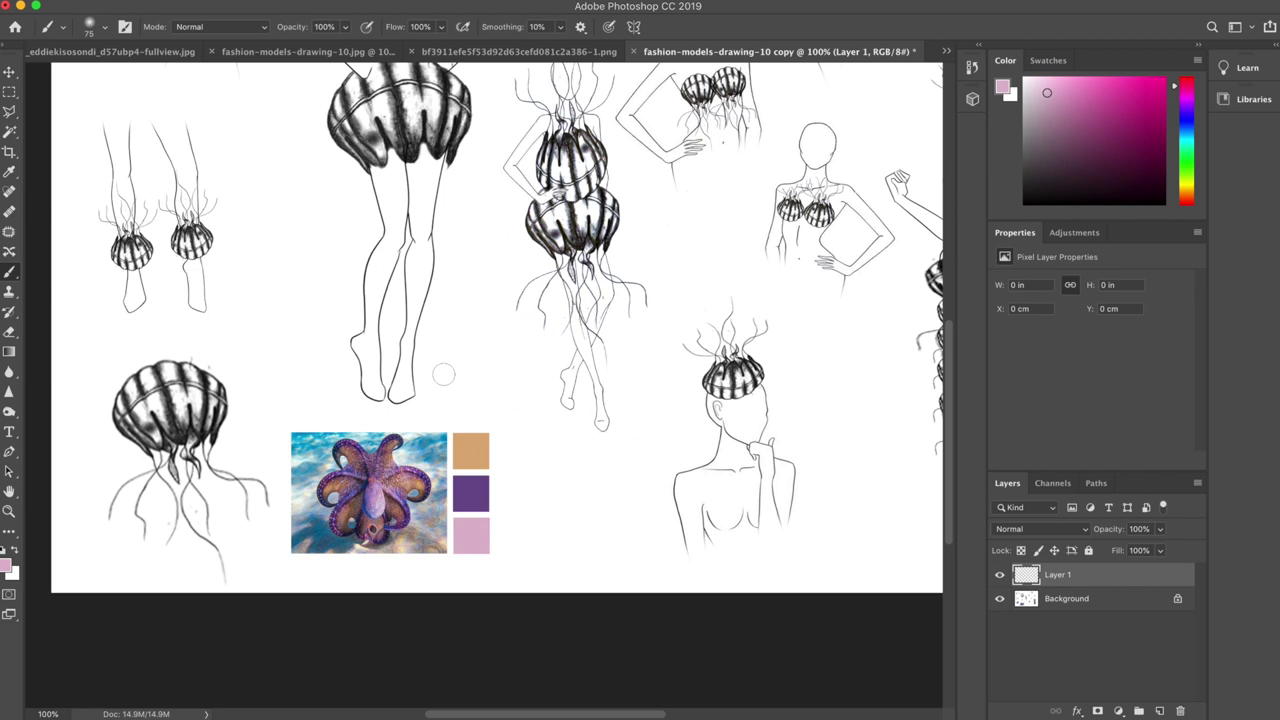
{"action": "scroll", "coordinate": [443, 374], "scroll_direction": "up", "scroll_amount": 3}
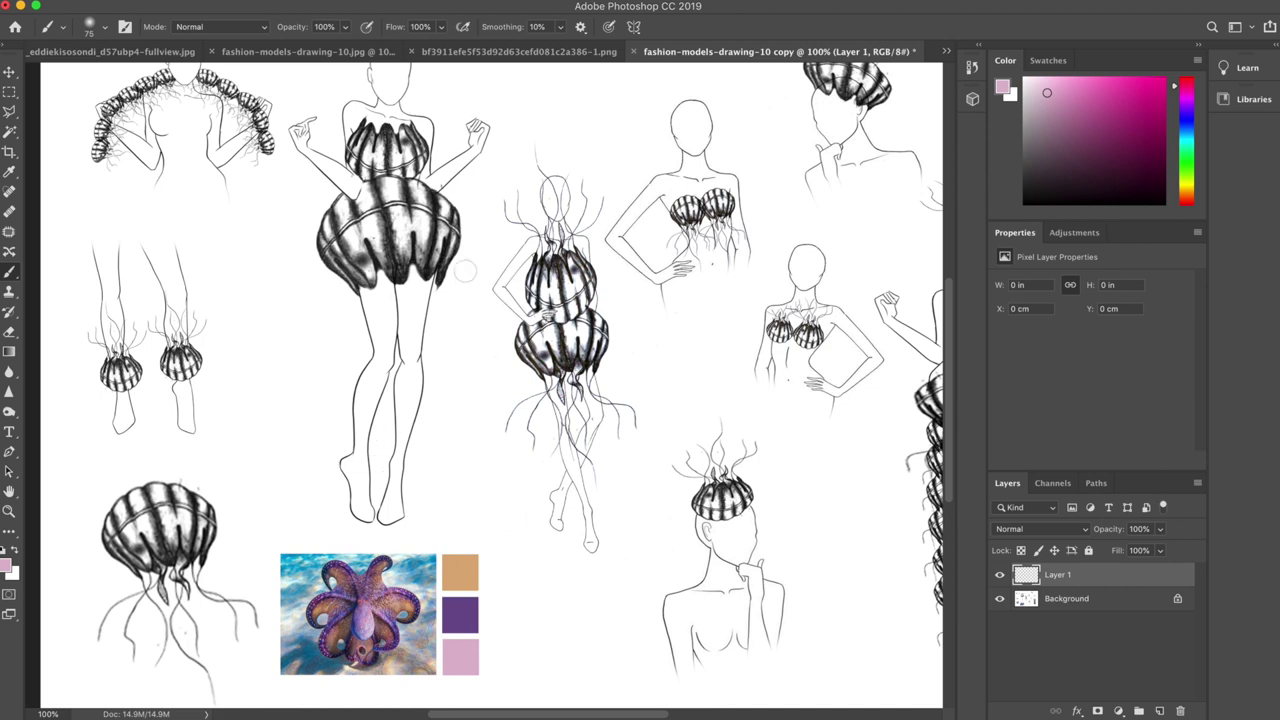
{"action": "scroll", "coordinate": [516, 395], "scroll_direction": "up", "scroll_amount": 2}
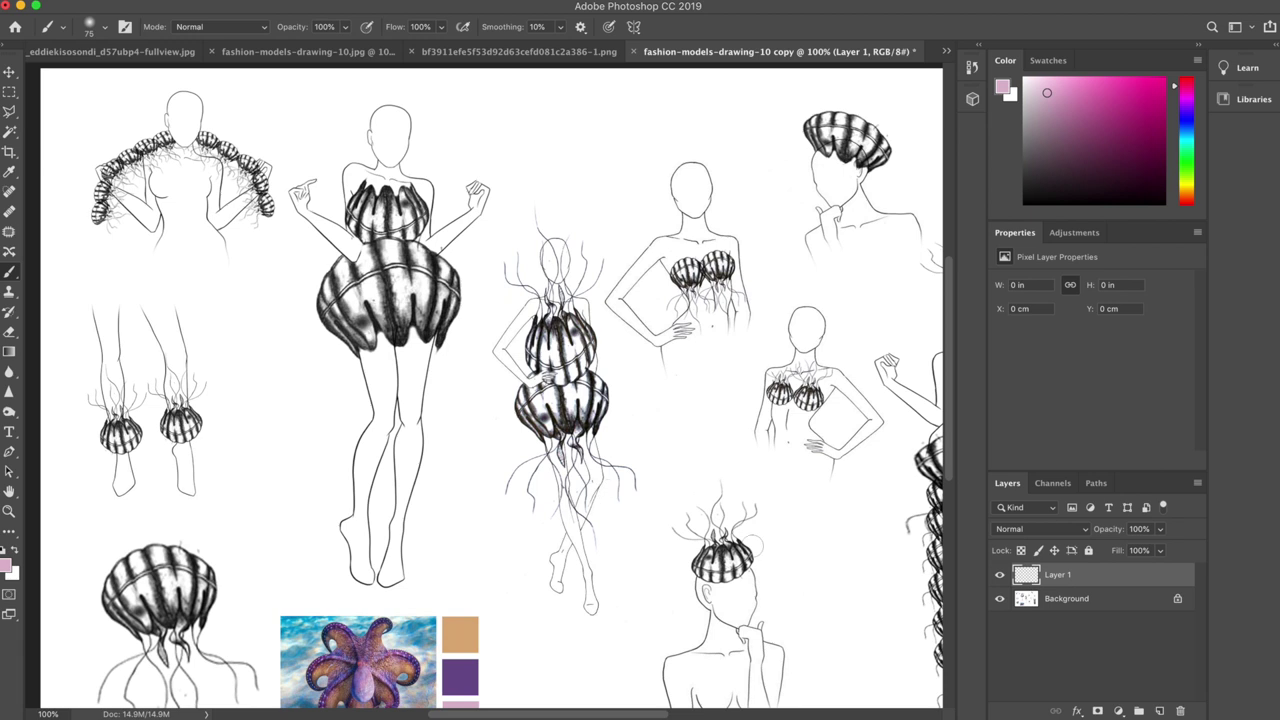
Set Layer 1 to Multiply and brush pink onto the skirt's centre and left side
{"action": "left_click", "coordinate": [1048, 535]}
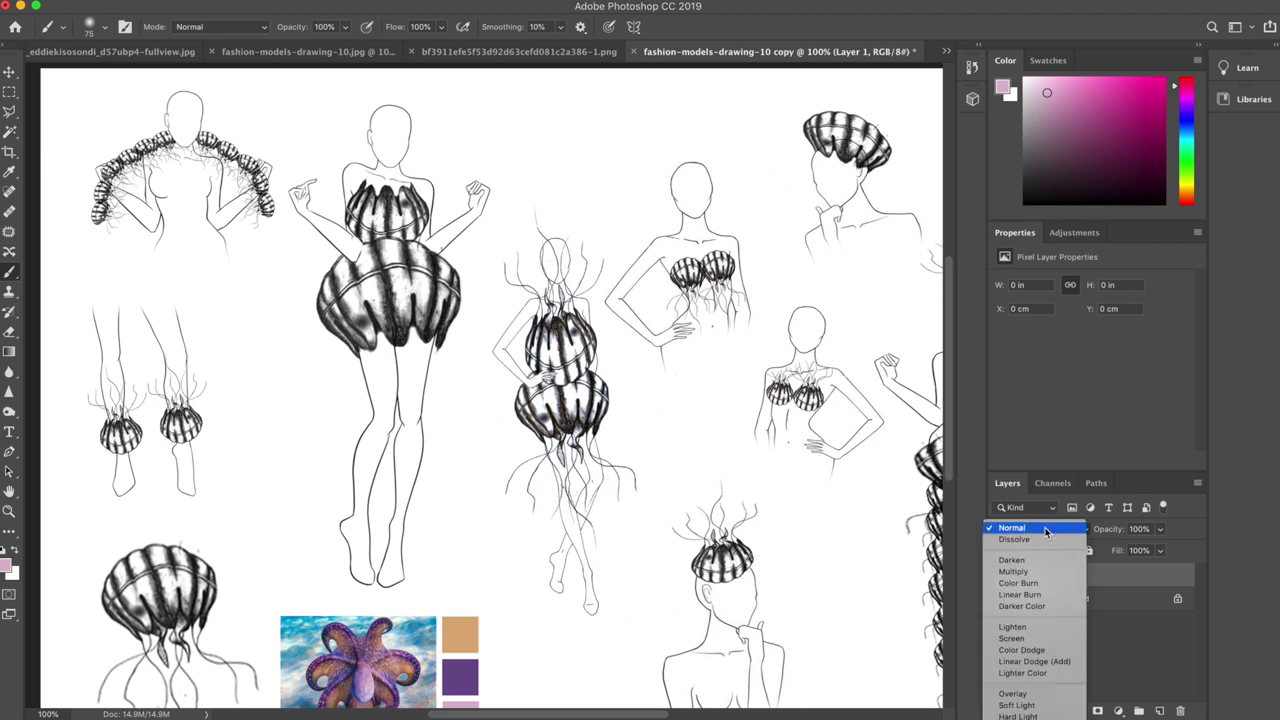
{"action": "left_click", "coordinate": [1045, 530]}
{"action": "mouse_move", "coordinate": [392, 282]}
{"action": "left_mouse_down"}
{"action": "mouse_move", "coordinate": [405, 255]}
{"action": "mouse_move", "coordinate": [390, 277]}
{"action": "mouse_move", "coordinate": [396, 266]}
{"action": "left_mouse_up"}
{"action": "left_click", "coordinate": [1064, 531]}
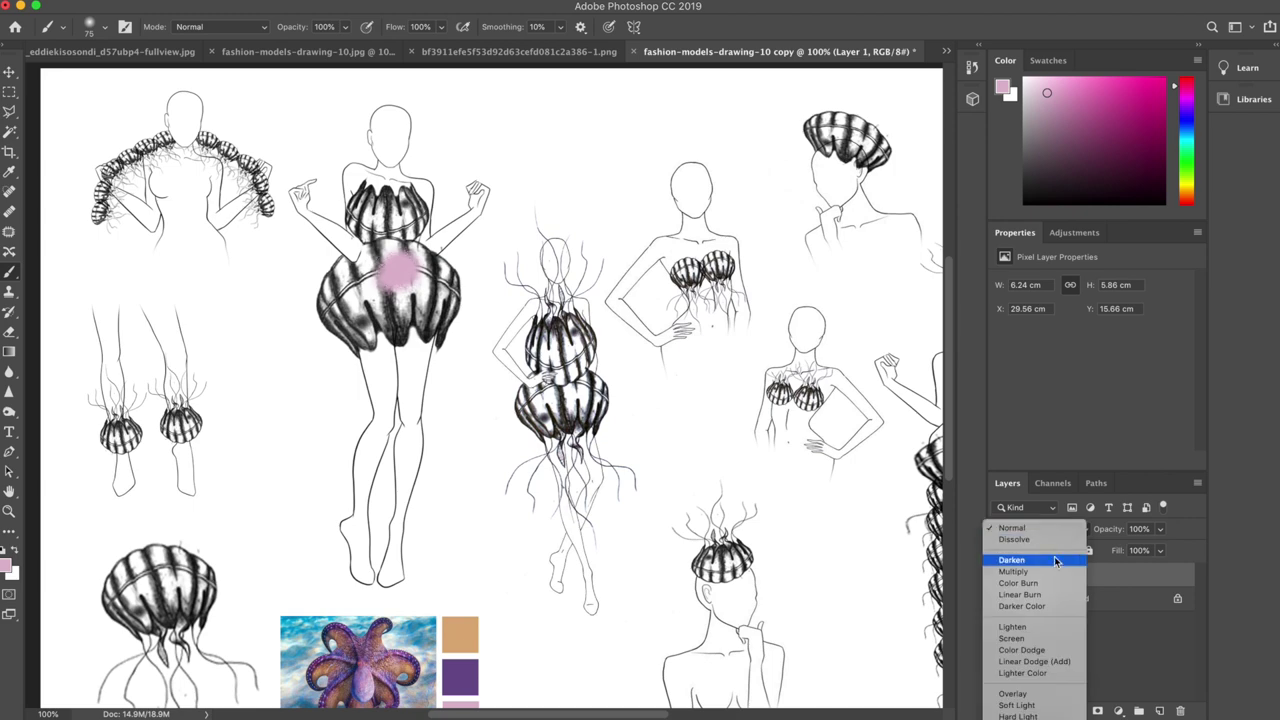
{"action": "left_click", "coordinate": [1045, 492]}
{"action": "key", "text": "super+plus"}
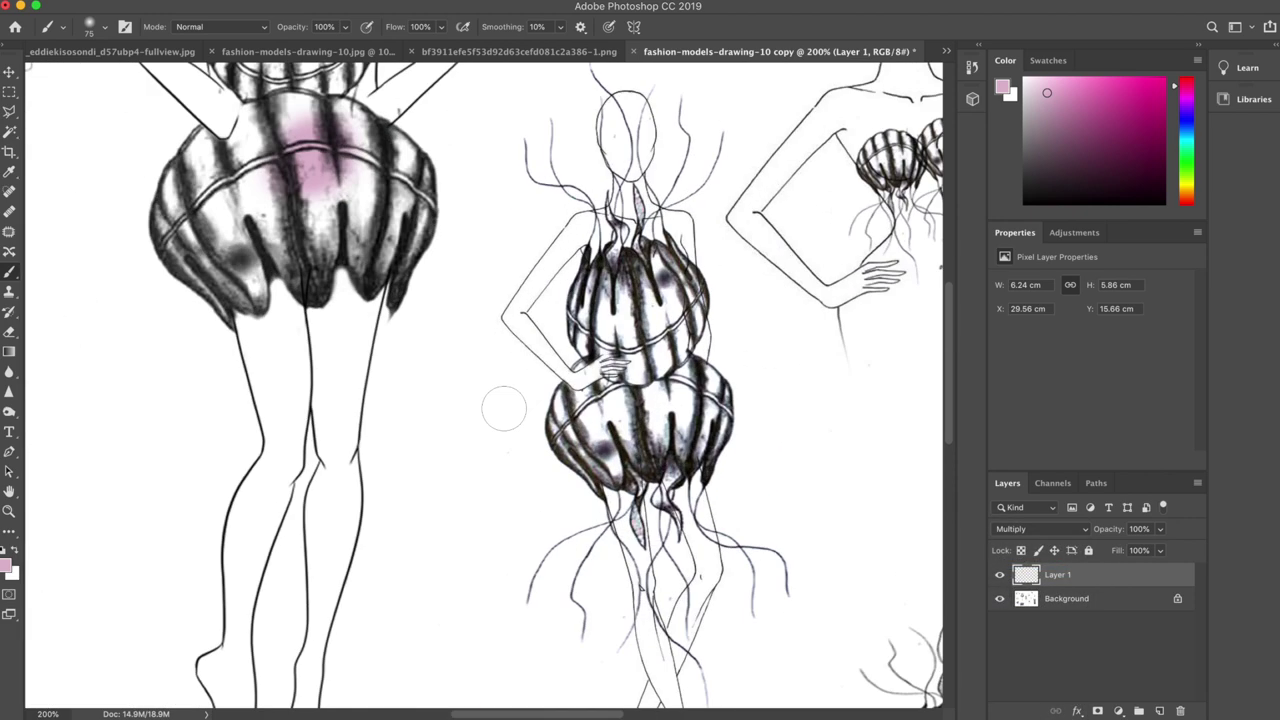
{"action": "scroll", "coordinate": [505, 415], "scroll_direction": "up", "scroll_amount": 3}
{"action": "mouse_move", "coordinate": [390, 300]}
{"action": "left_mouse_down"}
{"action": "mouse_move", "coordinate": [285, 310]}
{"action": "mouse_move", "coordinate": [303, 285]}
{"action": "mouse_move", "coordinate": [325, 293]}
{"action": "mouse_move", "coordinate": [244, 314]}
{"action": "mouse_move", "coordinate": [209, 377]}
{"action": "mouse_move", "coordinate": [265, 429]}
{"action": "mouse_move", "coordinate": [270, 357]}
{"action": "mouse_move", "coordinate": [314, 327]}
{"action": "mouse_move", "coordinate": [334, 393]}
{"action": "mouse_move", "coordinate": [303, 358]}
{"action": "mouse_move", "coordinate": [336, 410]}
{"action": "mouse_move", "coordinate": [356, 332]}
{"action": "mouse_move", "coordinate": [385, 345]}
{"action": "left_mouse_up"}
Make the brush hard-edged and paint pink over the remaining skirt lobes
{"action": "right_click", "coordinate": [497, 501]}
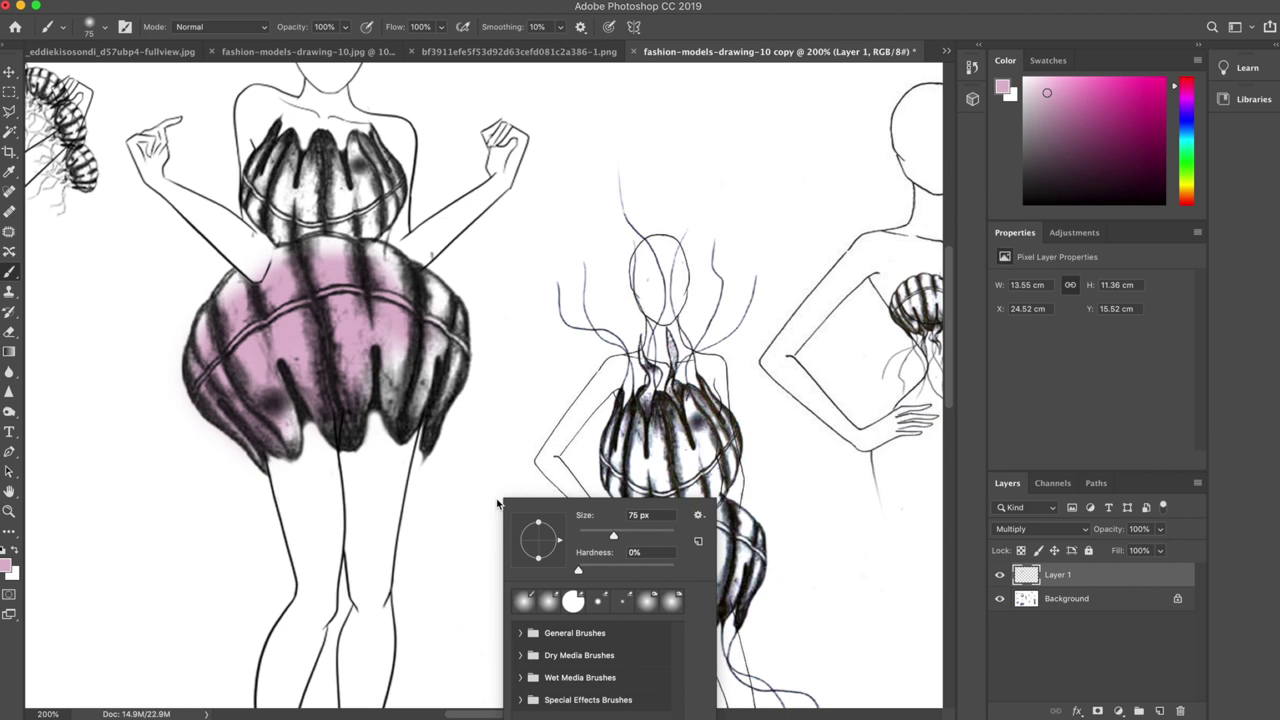
{"action": "left_click_drag", "start_coordinate": [578, 570], "coordinate": [670, 570]}
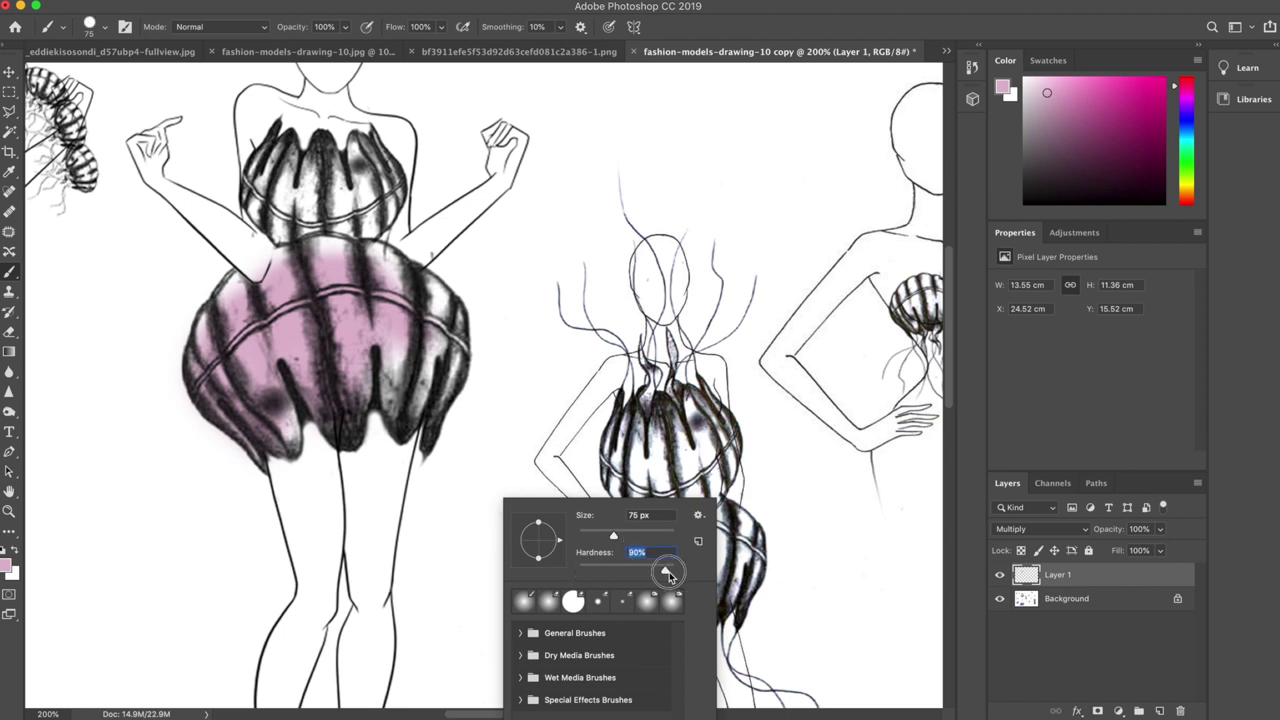
{"action": "left_click", "coordinate": [393, 345]}
{"action": "mouse_move", "coordinate": [420, 340]}
{"action": "left_mouse_down"}
{"action": "mouse_move", "coordinate": [445, 298]}
{"action": "mouse_move", "coordinate": [390, 260]}
{"action": "mouse_move", "coordinate": [322, 250]}
{"action": "left_mouse_up"}
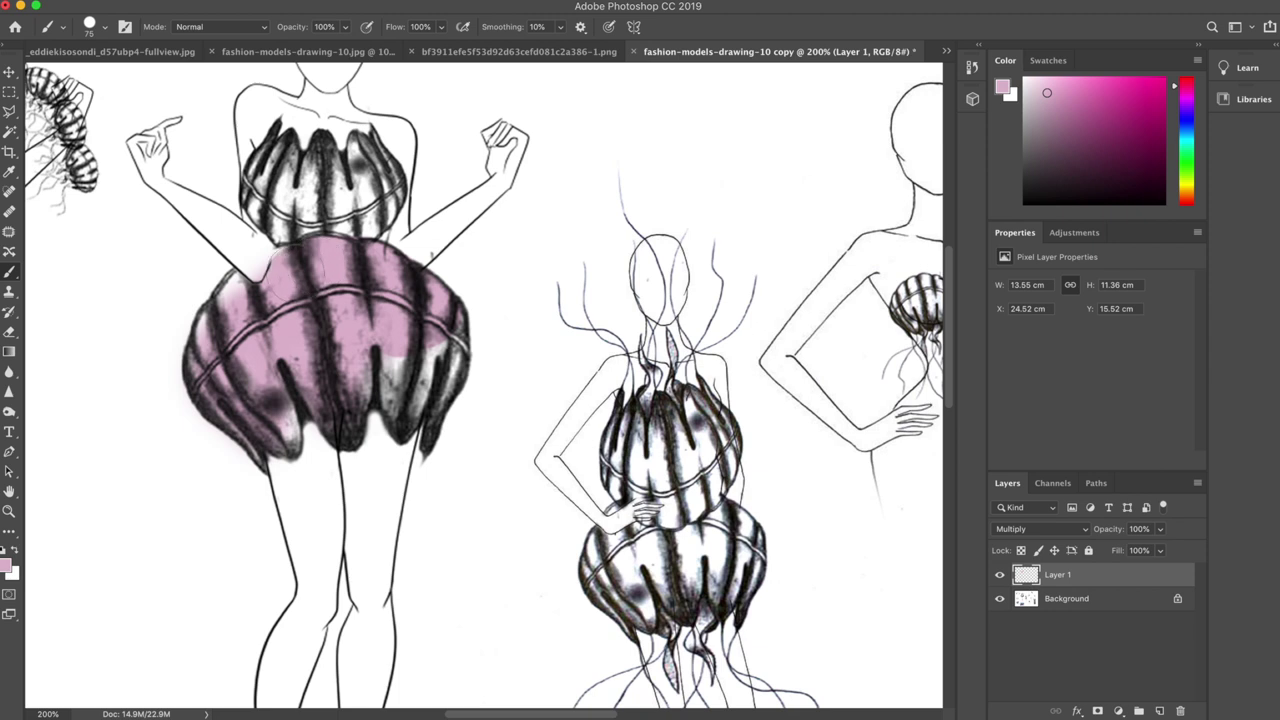
{"action": "left_click_drag", "start_coordinate": [245, 305], "coordinate": [230, 290]}
{"action": "left_click_drag", "start_coordinate": [204, 342], "coordinate": [206, 310]}
{"action": "left_click_drag", "start_coordinate": [194, 388], "coordinate": [236, 446]}
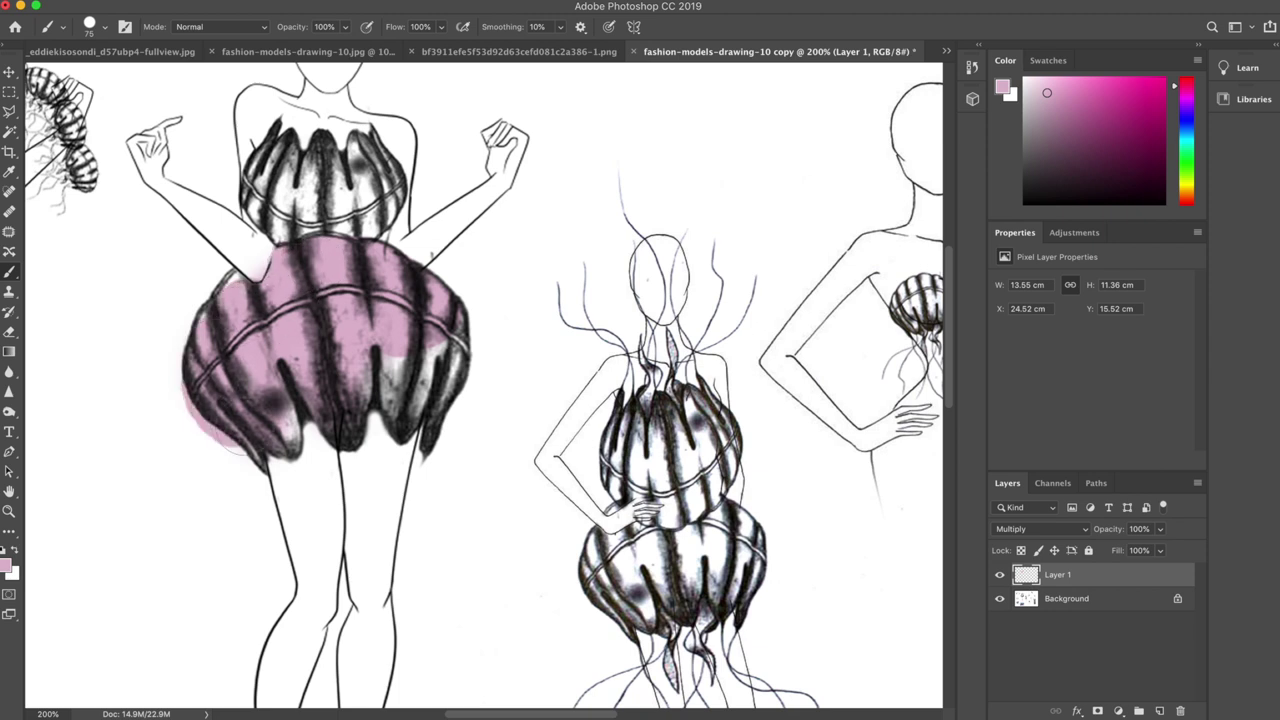
{"action": "mouse_move", "coordinate": [300, 404]}
{"action": "left_mouse_down"}
{"action": "mouse_move", "coordinate": [270, 430]}
{"action": "mouse_move", "coordinate": [346, 430]}
{"action": "mouse_move", "coordinate": [392, 362]}
{"action": "mouse_move", "coordinate": [400, 440]}
{"action": "mouse_move", "coordinate": [450, 340]}
{"action": "mouse_move", "coordinate": [430, 430]}
{"action": "mouse_move", "coordinate": [390, 445]}
{"action": "left_mouse_up"}
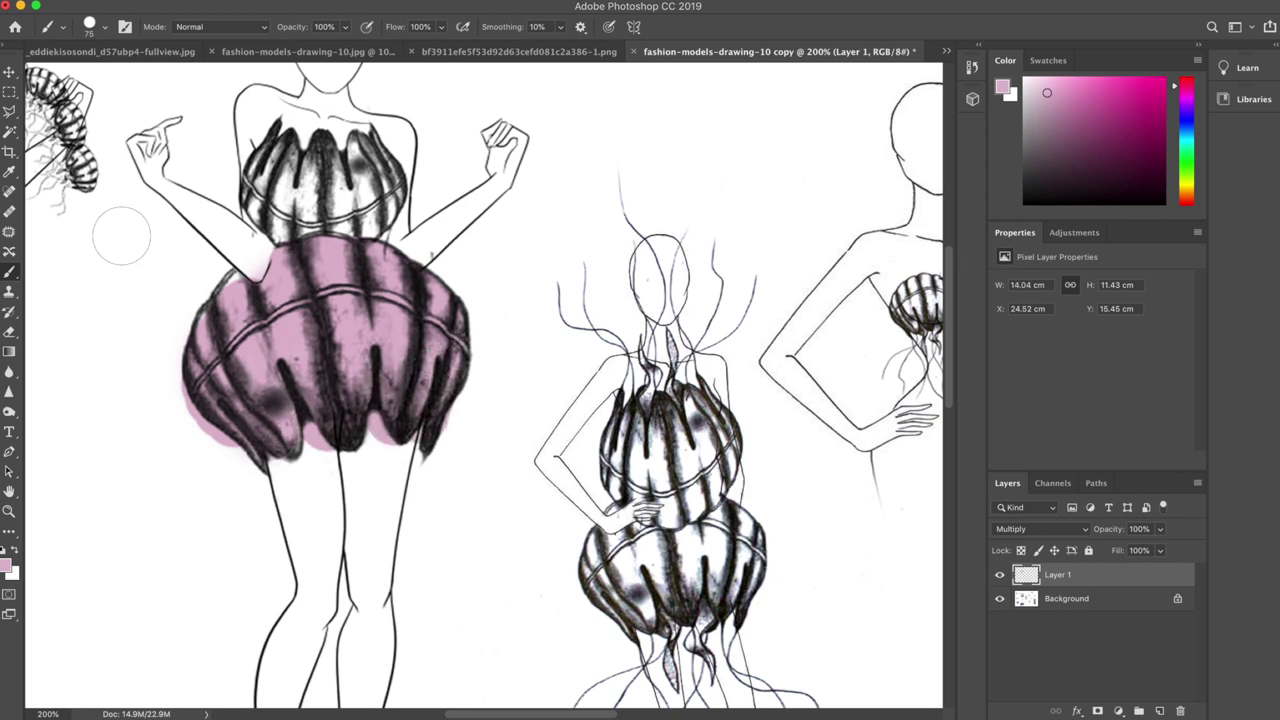
{"action": "left_click", "coordinate": [216, 293]}
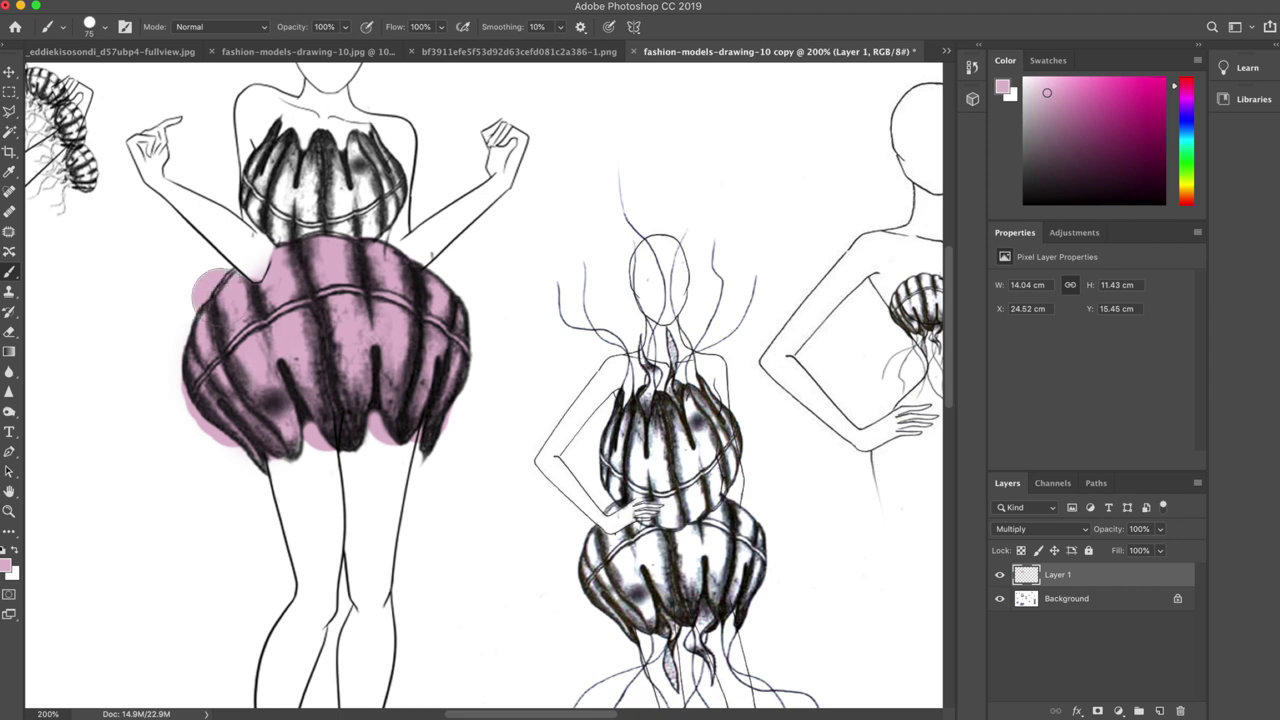
Switch to the Eraser, rub out part of the upper-left pink dab, and set hardness to 96%
{"action": "left_click", "coordinate": [9, 331]}
{"action": "left_click_drag", "start_coordinate": [177, 286], "coordinate": [192, 277]}
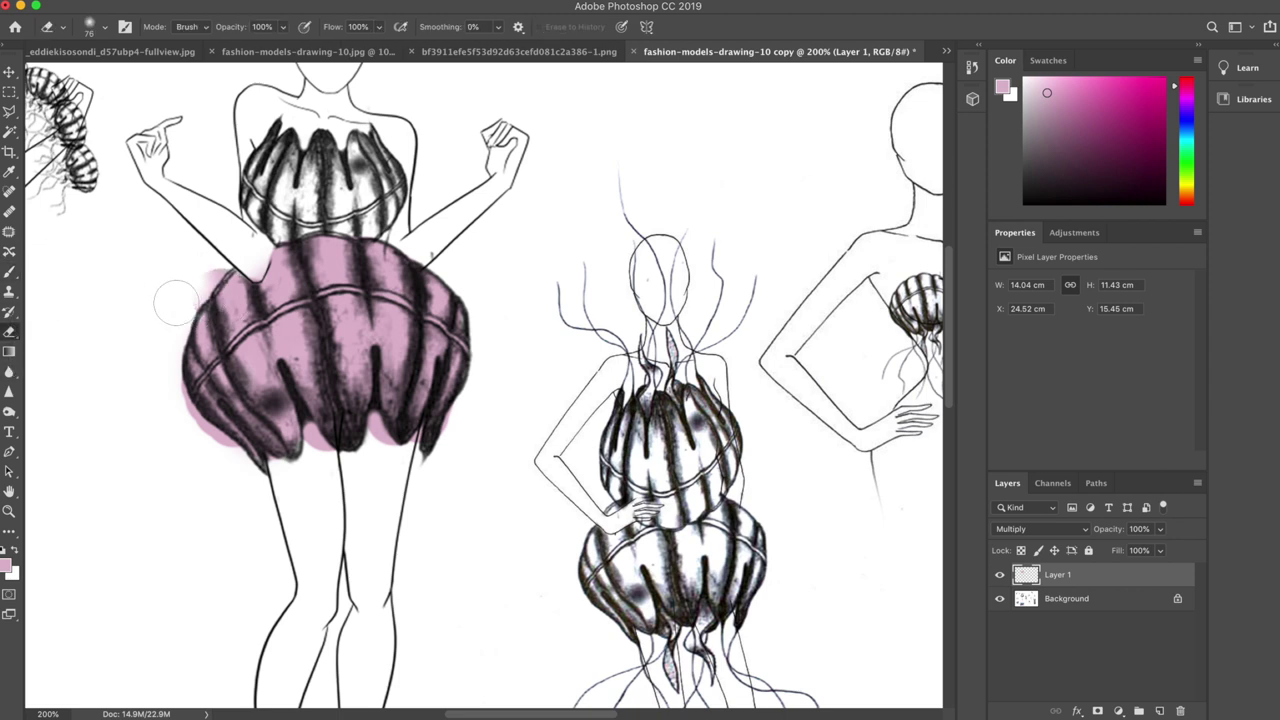
{"action": "right_click", "coordinate": [183, 300]}
{"action": "left_click_drag", "start_coordinate": [298, 373], "coordinate": [352, 373]}
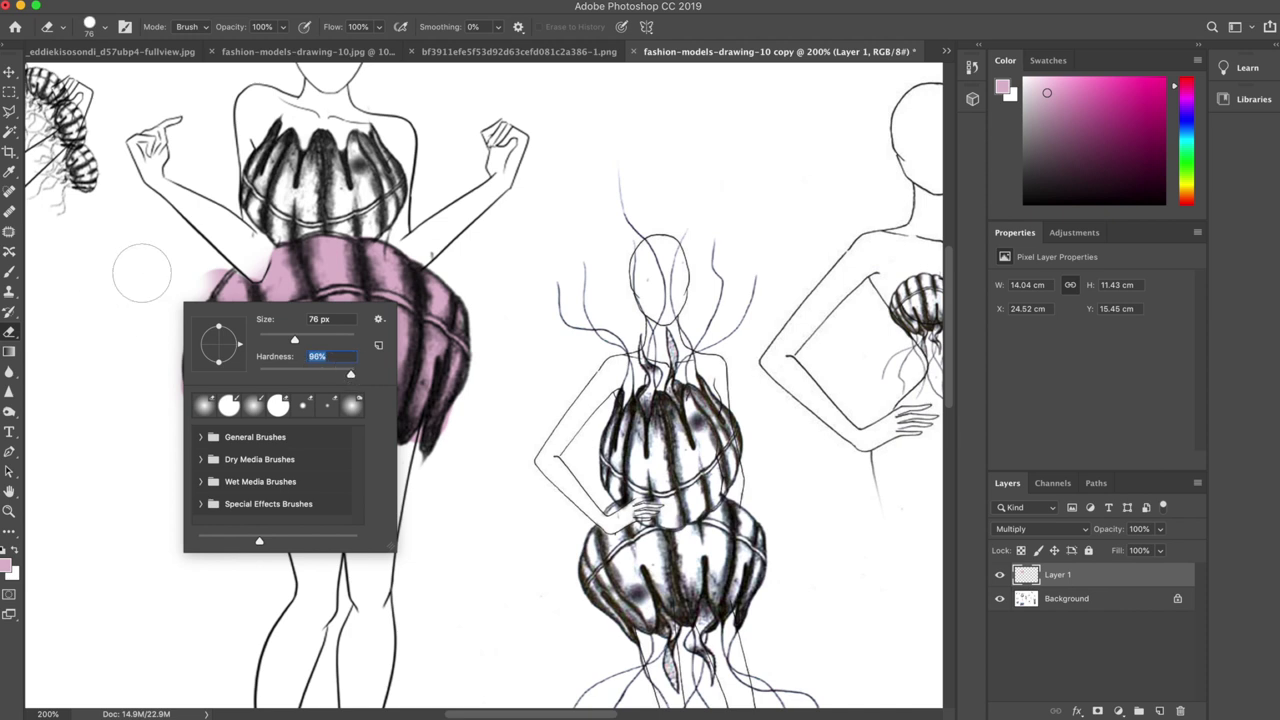
{"action": "key", "text": "Return"}
Shrink the eraser to 38 px and erase the pink spilling past the skirt's upper-left edge
{"action": "right_click", "coordinate": [192, 270]}
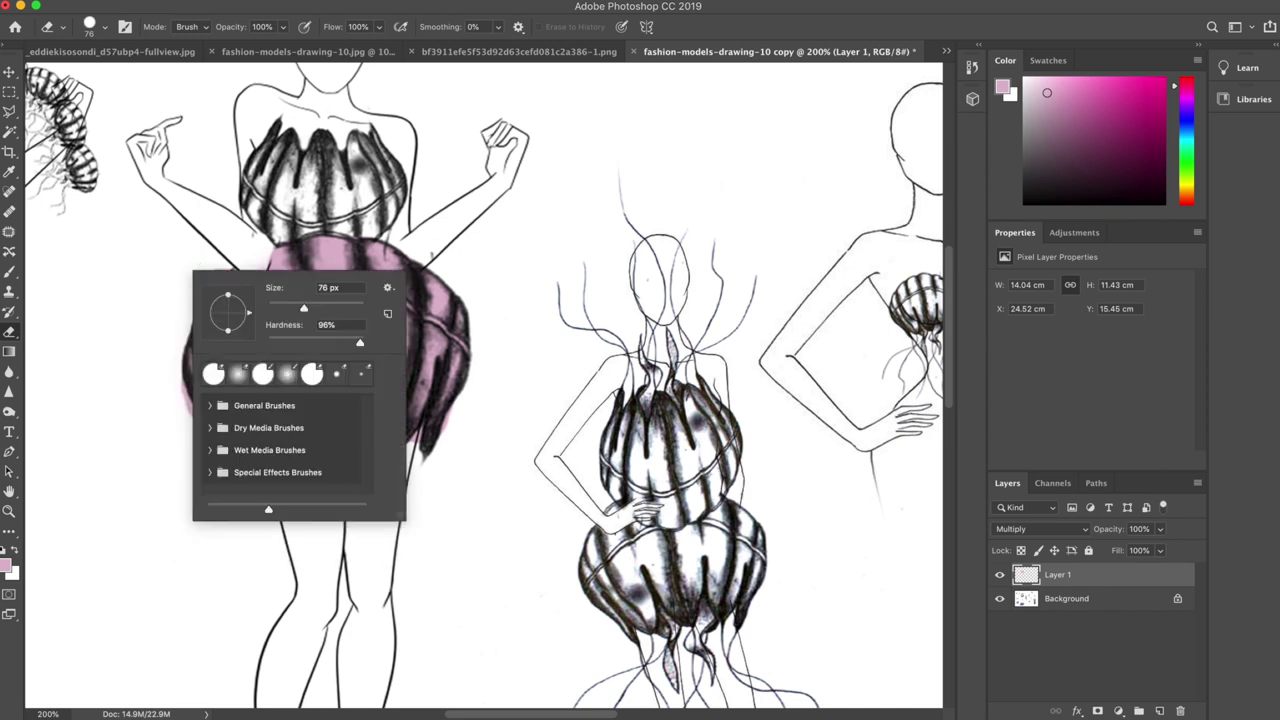
{"action": "left_click_drag", "start_coordinate": [304, 308], "coordinate": [285, 308]}
{"action": "key", "text": "Return"}
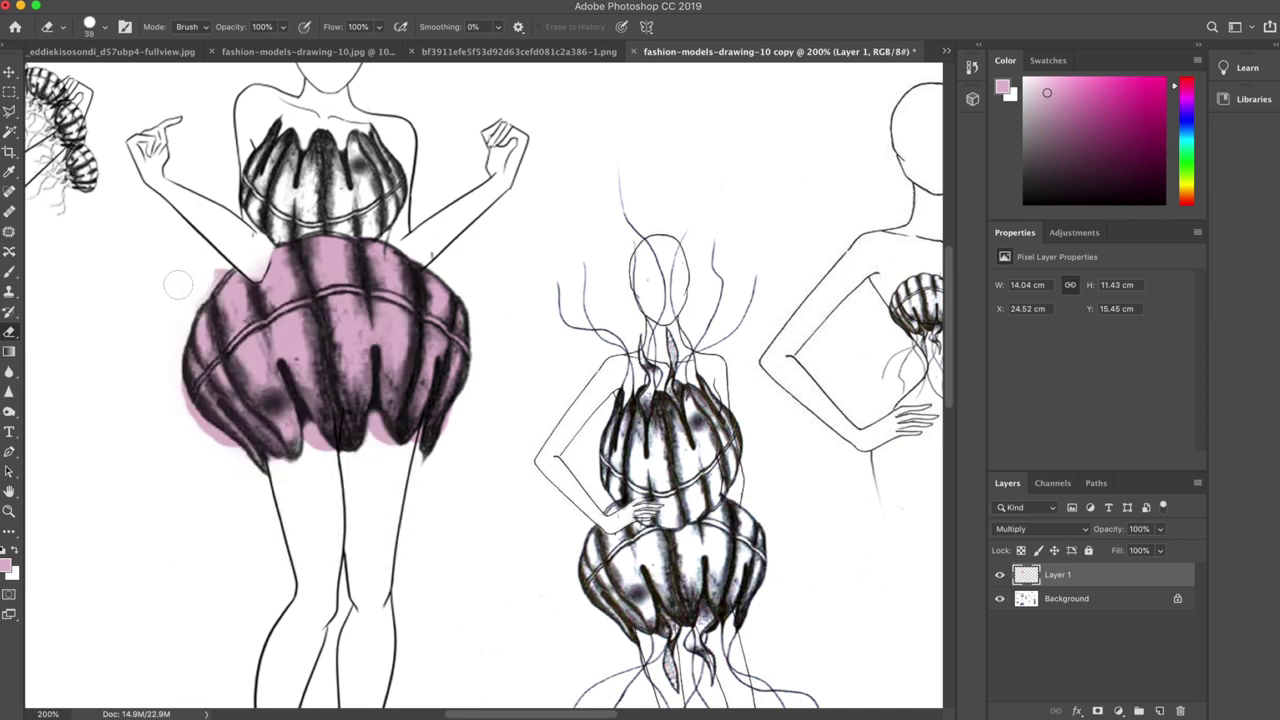
{"action": "mouse_move", "coordinate": [178, 285]}
{"action": "left_mouse_down"}
{"action": "mouse_move", "coordinate": [214, 266]}
{"action": "mouse_move", "coordinate": [166, 346]}
{"action": "mouse_move", "coordinate": [163, 380]}
{"action": "mouse_move", "coordinate": [235, 470]}
{"action": "left_mouse_up"}
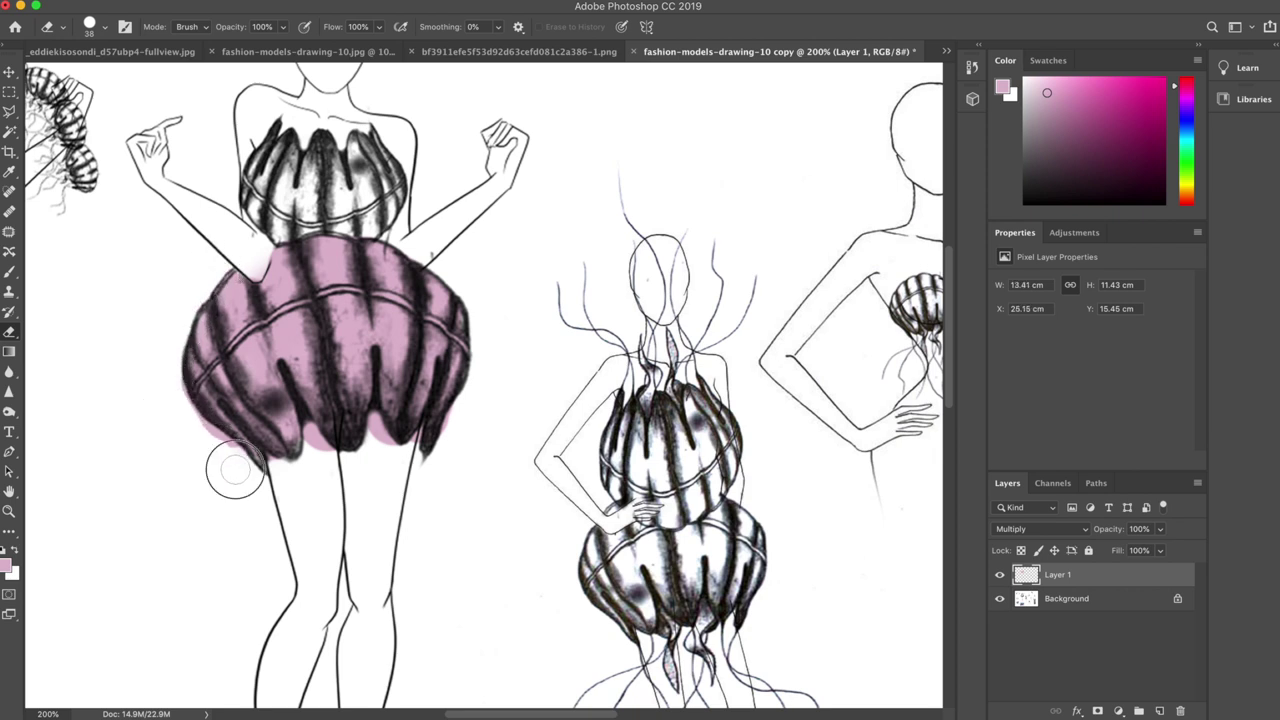
Reduce the eraser to 12 px, then zoom out to check the sheet and back in on the dress
{"action": "right_click", "coordinate": [378, 526]}
{"action": "left_click", "coordinate": [466, 535]}
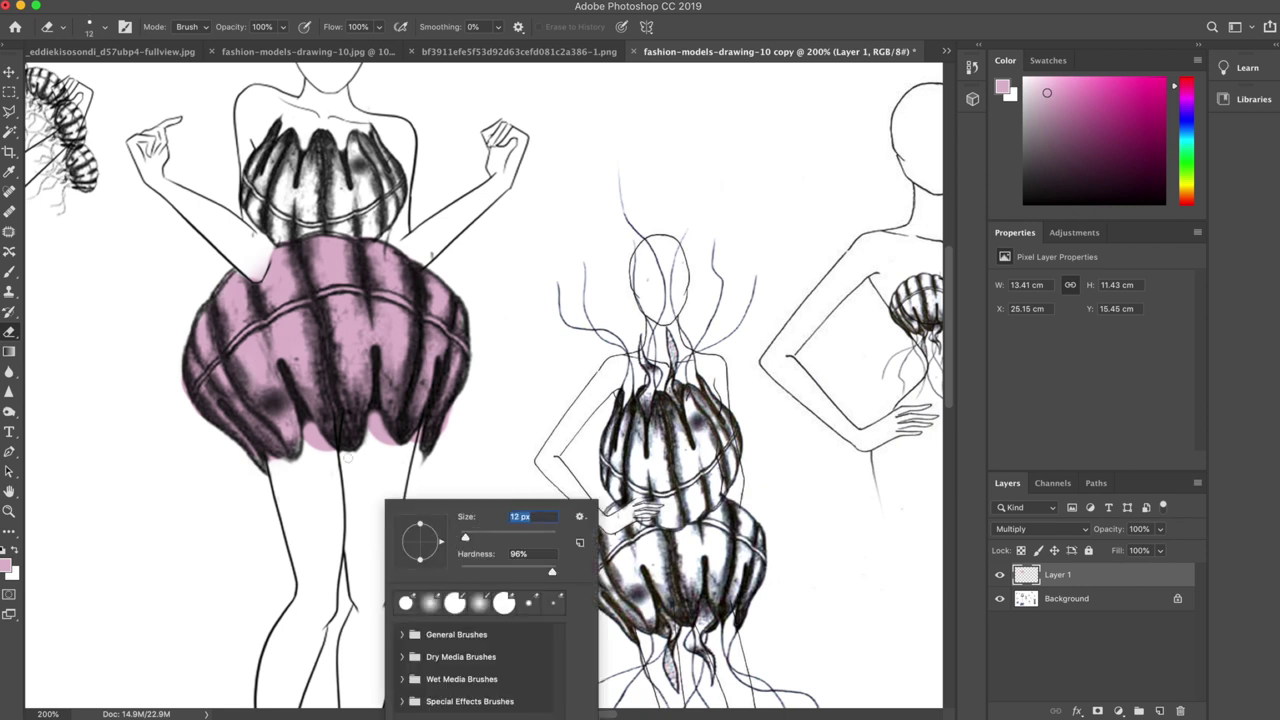
{"action": "key", "text": "Return"}
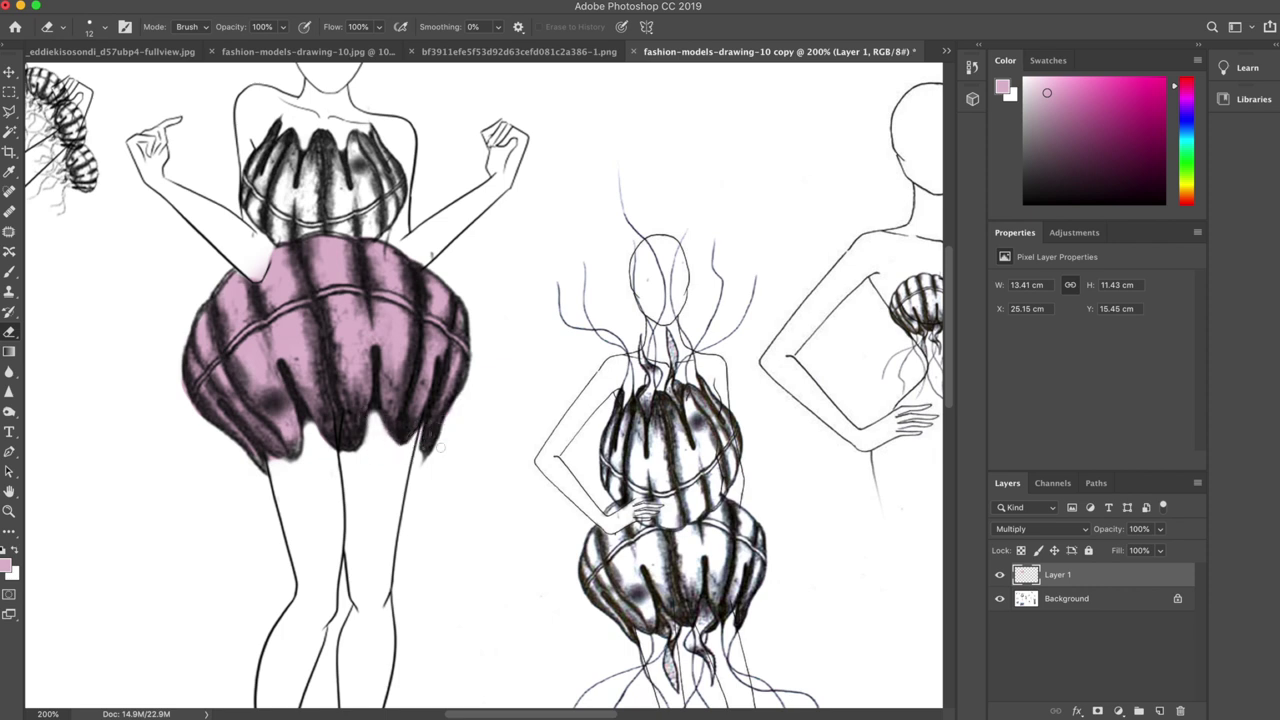
{"action": "key", "text": "super+minus"}
{"action": "key", "text": "super+minus"}
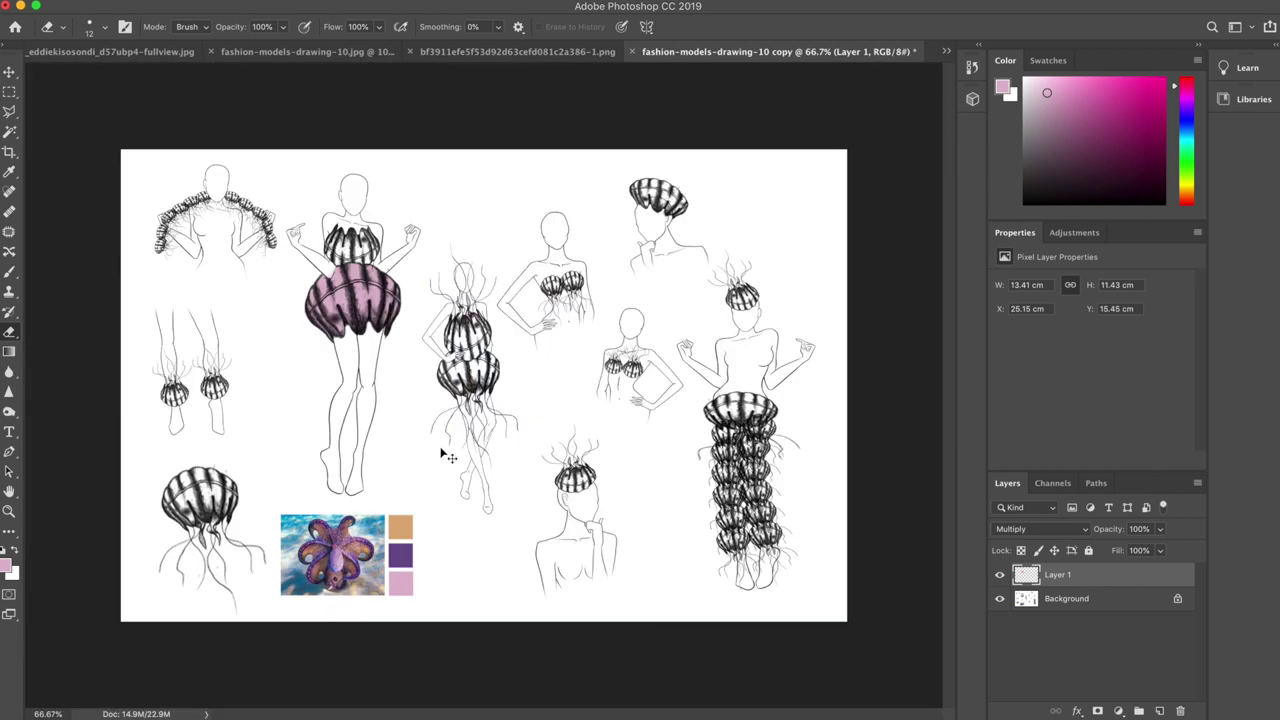
{"action": "key", "text": "super+plus"}
{"action": "key", "text": "super+plus"}
{"action": "scroll", "coordinate": [441, 452], "scroll_direction": "left", "scroll_amount": 3}
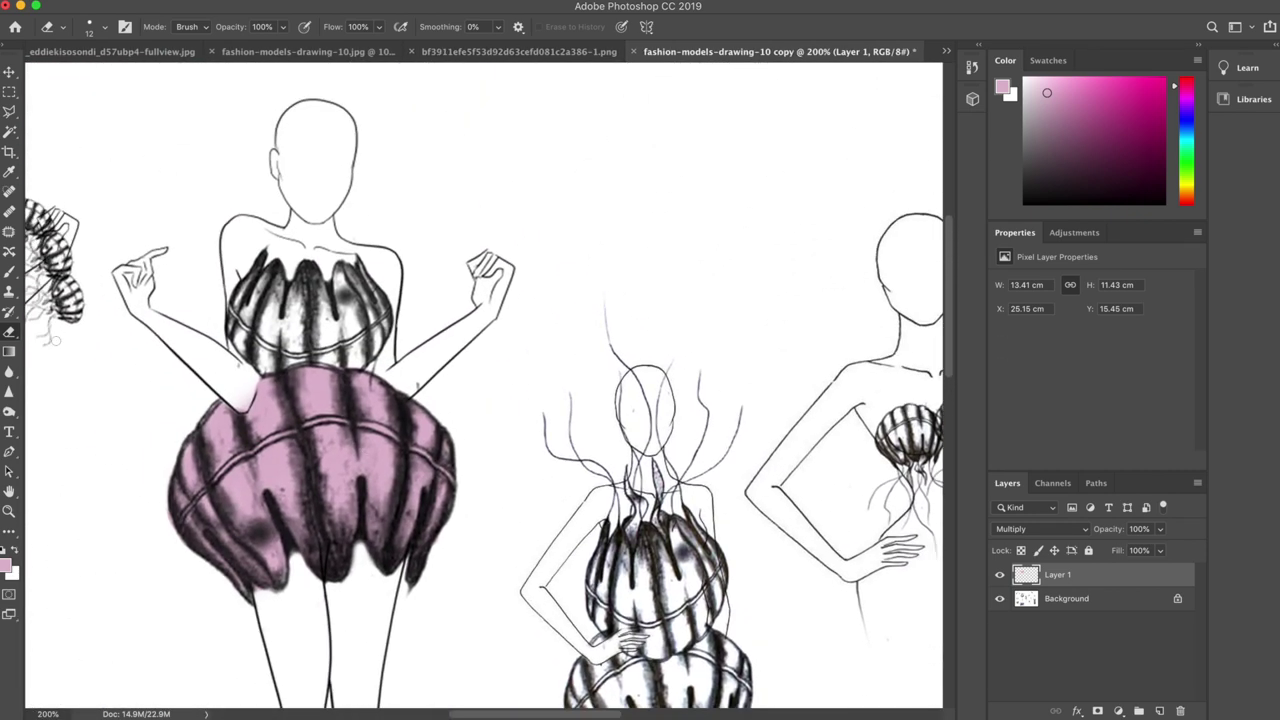
Brush pink over the upper bodice and its lower right area
{"action": "left_click", "coordinate": [10, 272]}
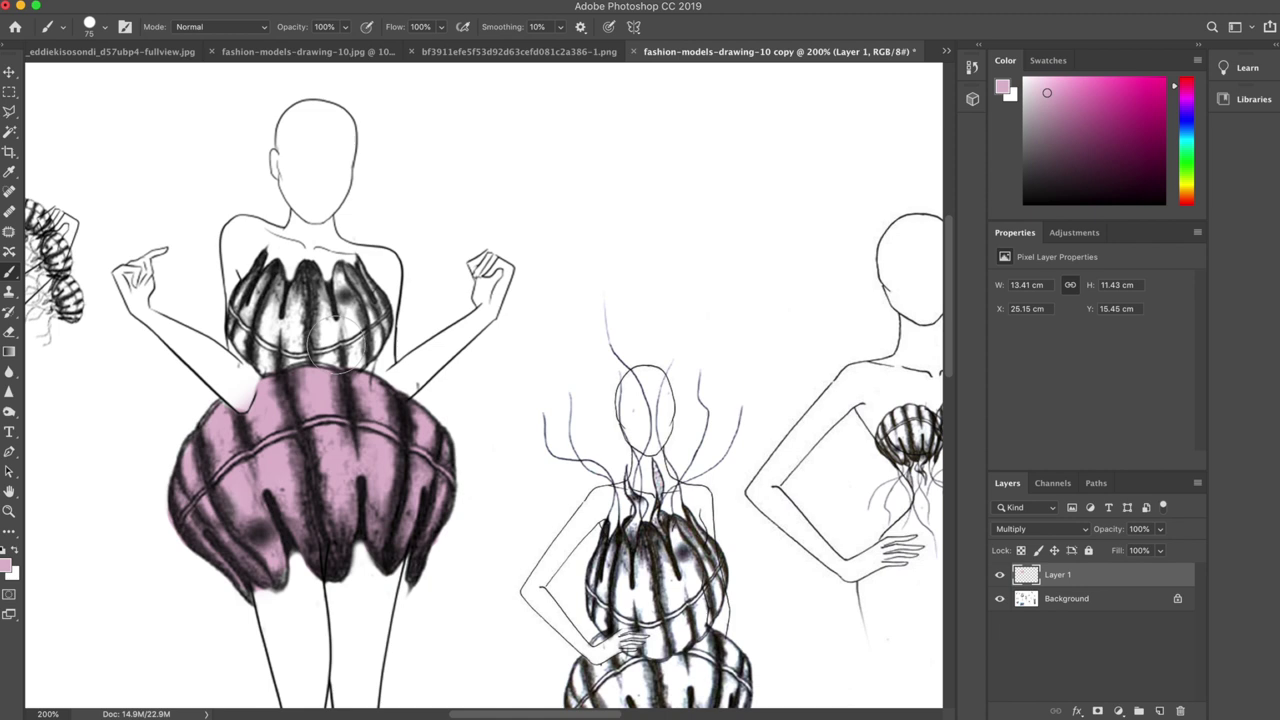
{"action": "mouse_move", "coordinate": [350, 332]}
{"action": "left_mouse_down"}
{"action": "mouse_move", "coordinate": [285, 335]}
{"action": "mouse_move", "coordinate": [248, 300]}
{"action": "mouse_move", "coordinate": [255, 268]}
{"action": "mouse_move", "coordinate": [352, 288]}
{"action": "left_mouse_up"}
{"action": "mouse_move", "coordinate": [340, 360]}
{"action": "left_mouse_down"}
{"action": "mouse_move", "coordinate": [370, 345]}
{"action": "mouse_move", "coordinate": [385, 315]}
{"action": "left_mouse_up"}
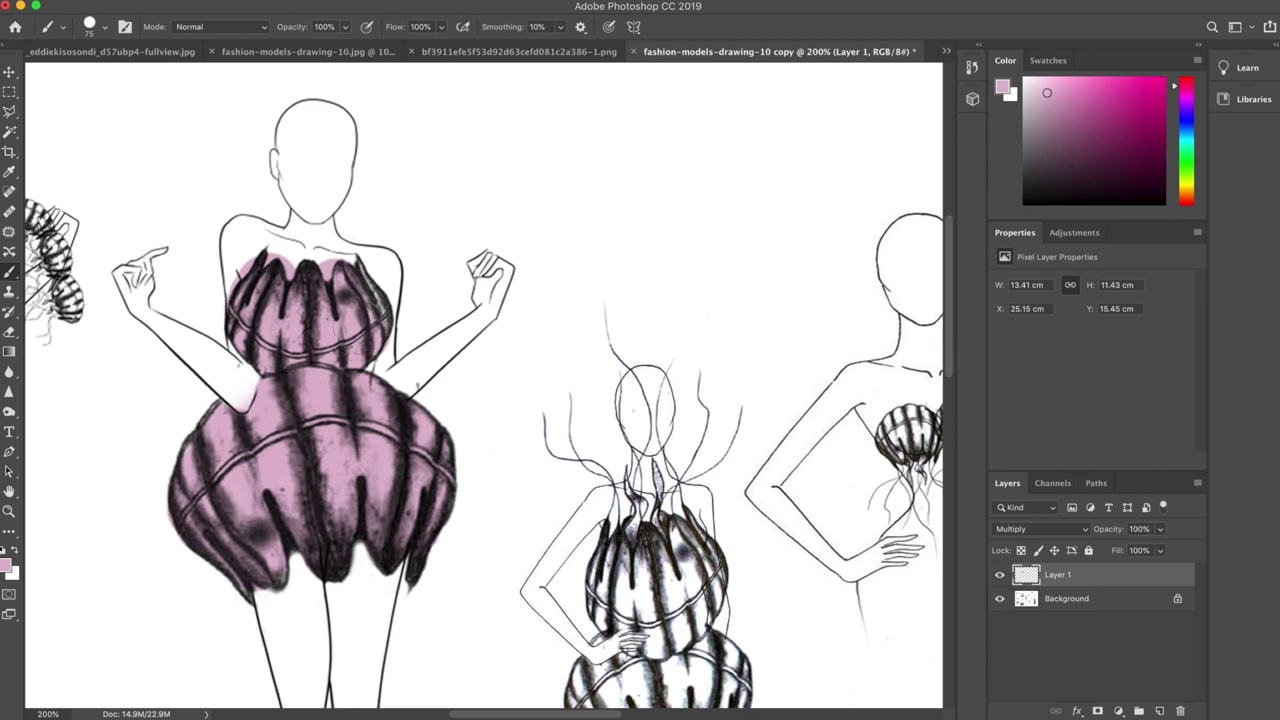
Erase the pink spill above the bodice near the neckline with the Eraser
{"action": "left_click", "coordinate": [10, 331]}
{"action": "mouse_move", "coordinate": [230, 268]}
{"action": "left_mouse_down"}
{"action": "mouse_move", "coordinate": [248, 262]}
{"action": "mouse_move", "coordinate": [232, 290]}
{"action": "mouse_move", "coordinate": [265, 247]}
{"action": "mouse_move", "coordinate": [287, 279]}
{"action": "mouse_move", "coordinate": [290, 257]}
{"action": "mouse_move", "coordinate": [315, 256]}
{"action": "mouse_move", "coordinate": [325, 276]}
{"action": "mouse_move", "coordinate": [332, 261]}
{"action": "mouse_move", "coordinate": [350, 264]}
{"action": "left_mouse_up"}
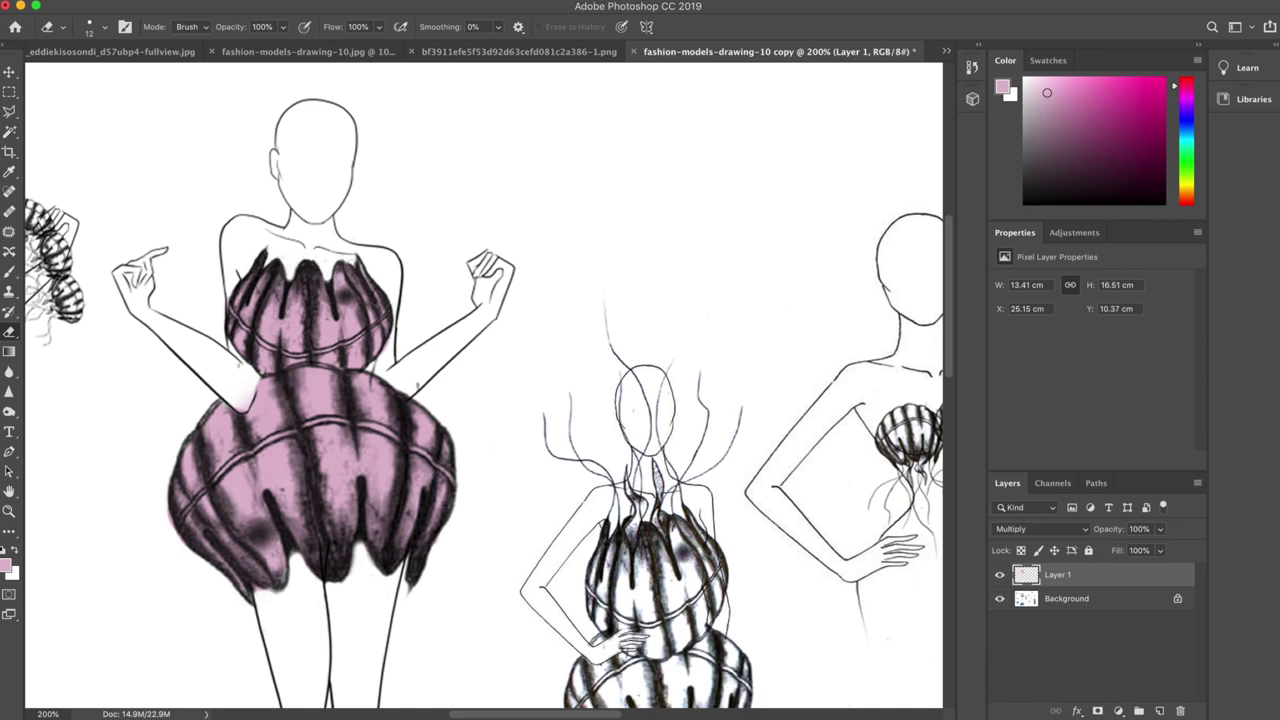
{"action": "scroll", "coordinate": [355, 268], "scroll_direction": "down", "scroll_amount": 3}
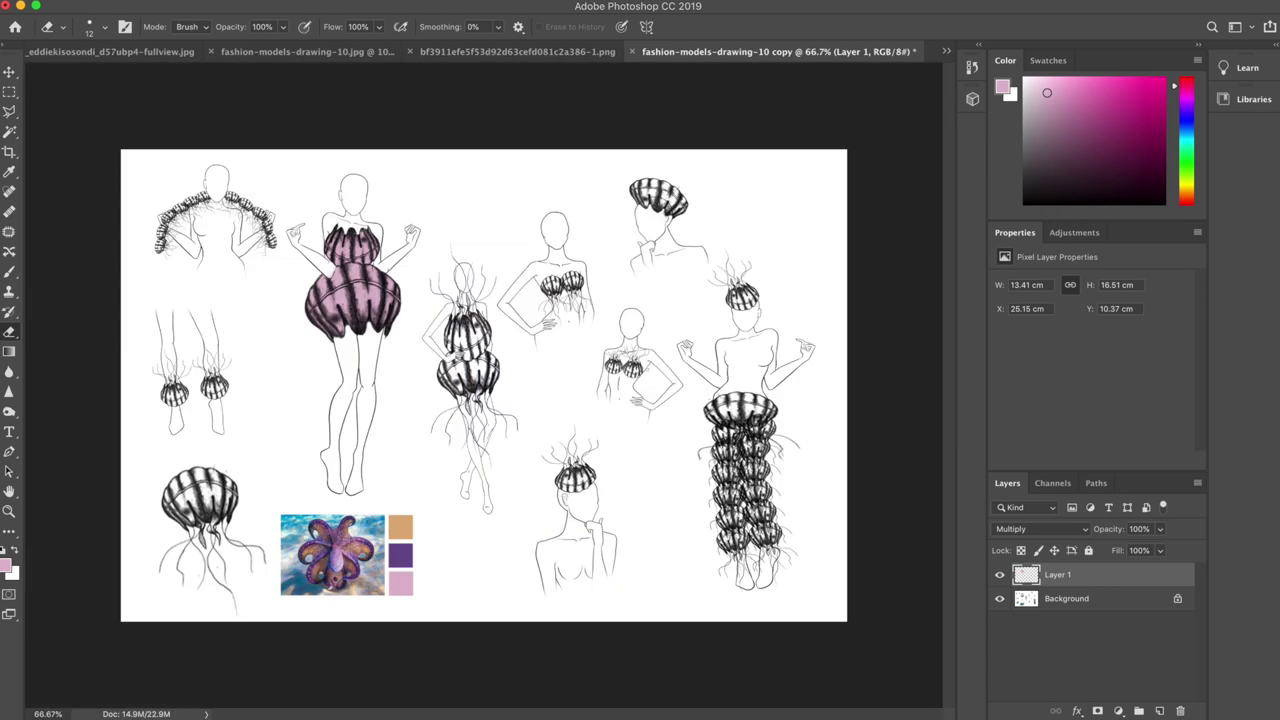
With a much smaller Dodge brush, lighten the middle, centre and left side of the pink skirt
{"action": "left_click", "coordinate": [9, 412]}
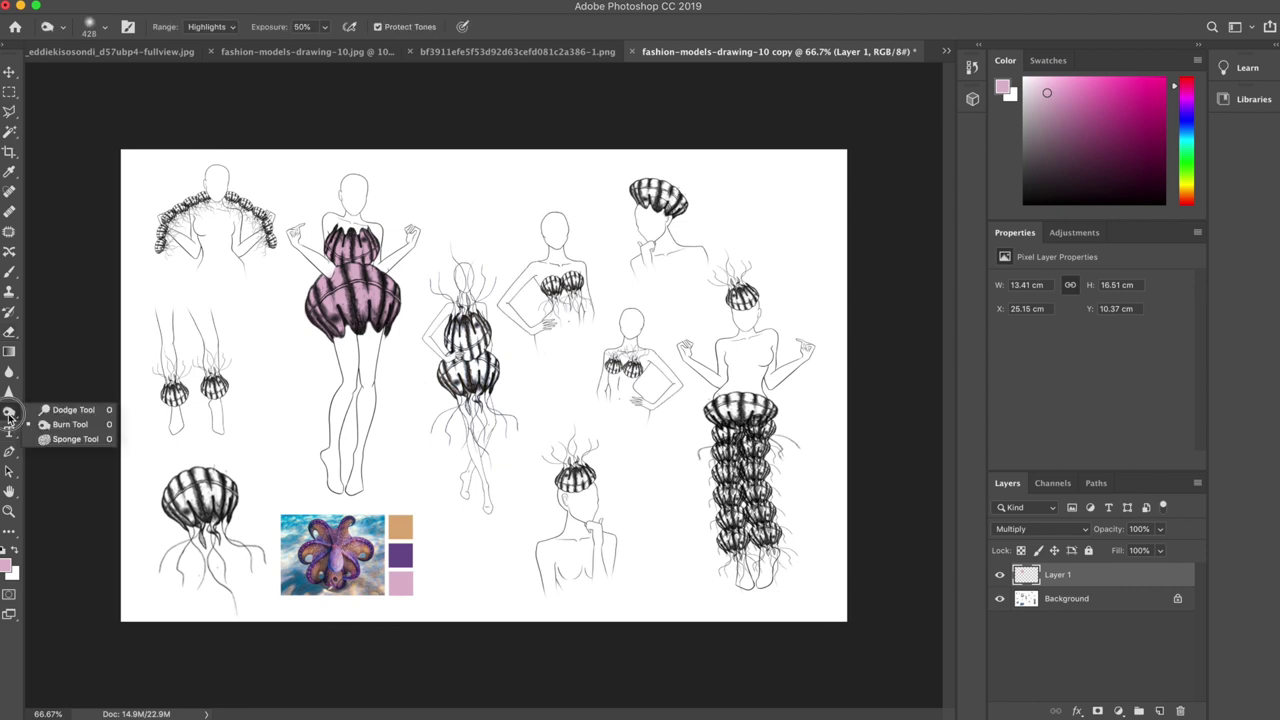
{"action": "left_click", "coordinate": [80, 424]}
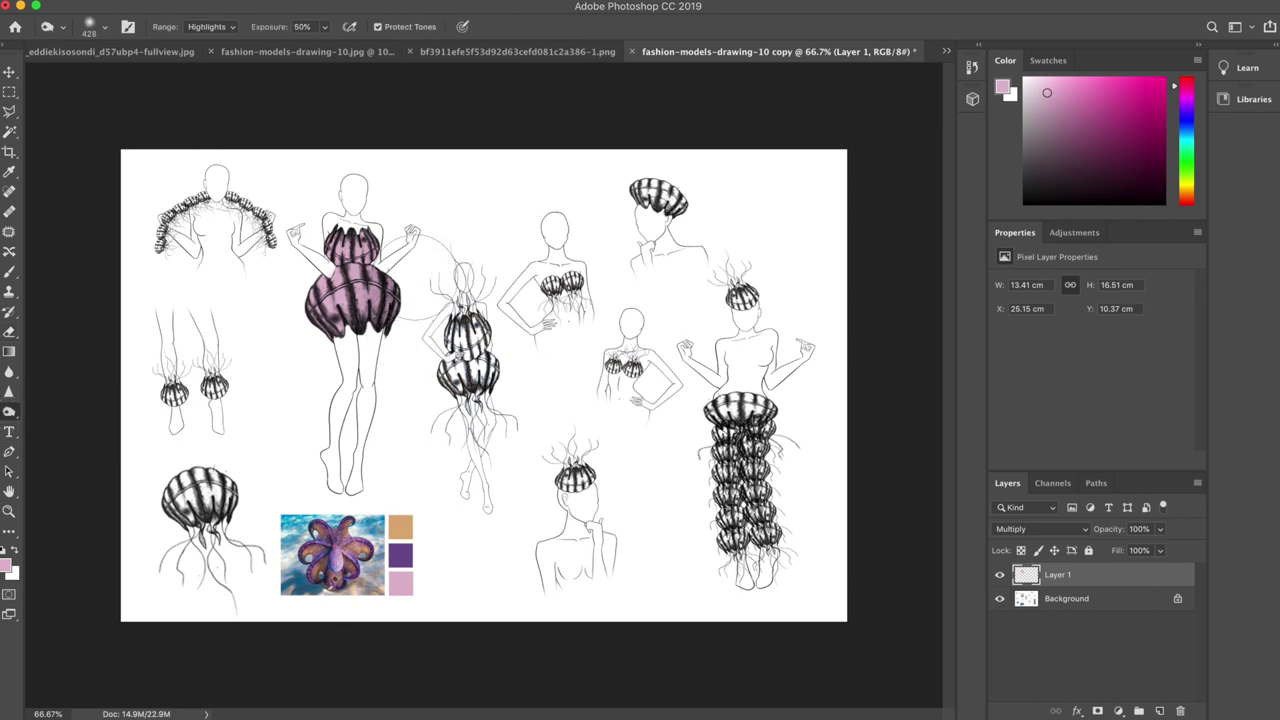
{"action": "key", "text": "super+plus"}
{"action": "key", "text": "super+plus"}
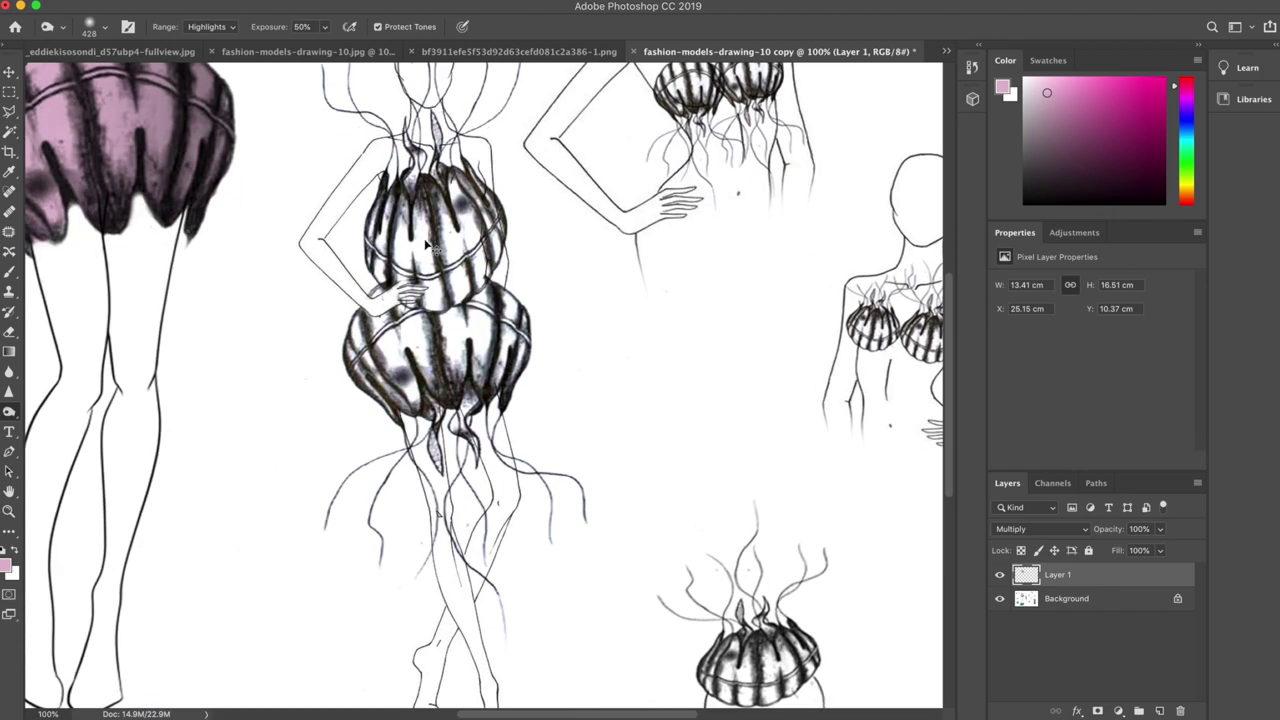
{"action": "scroll", "coordinate": [250, 250], "scroll_direction": "up", "scroll_amount": 1}
{"action": "right_click", "coordinate": [450, 282]}
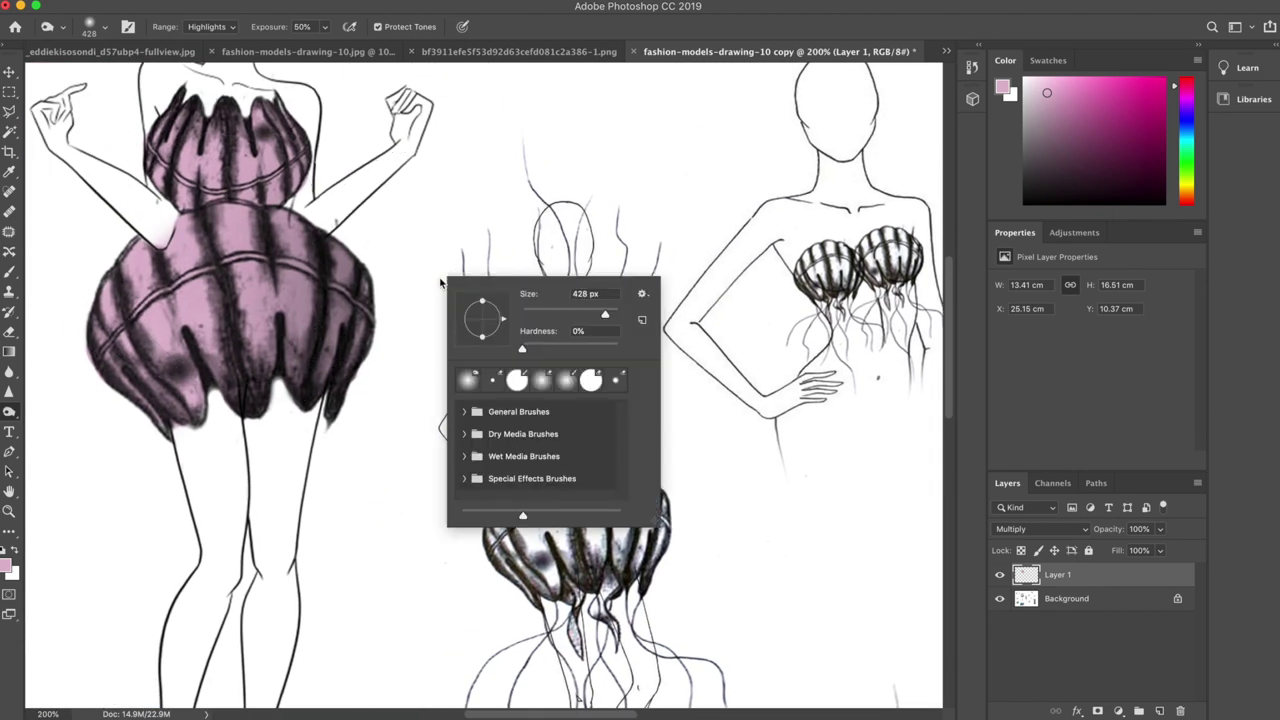
{"action": "left_click_drag", "start_coordinate": [542, 314], "coordinate": [555, 315]}
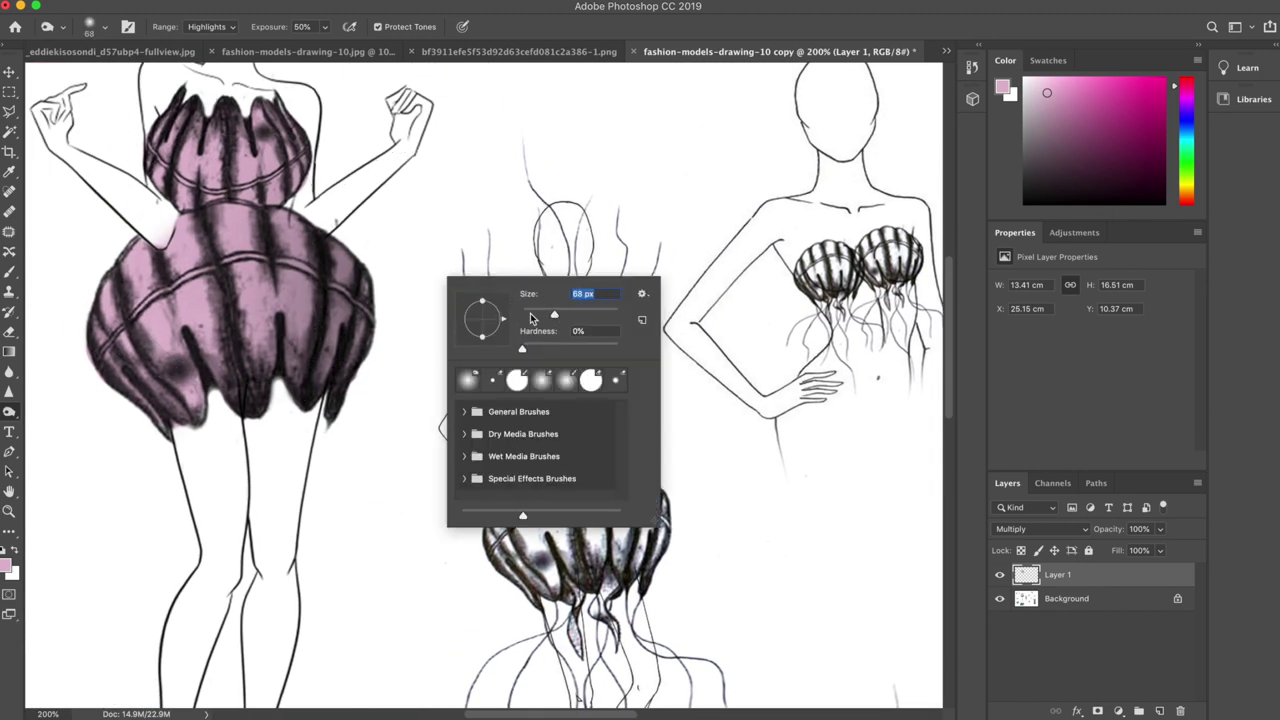
{"action": "left_click", "coordinate": [305, 243]}
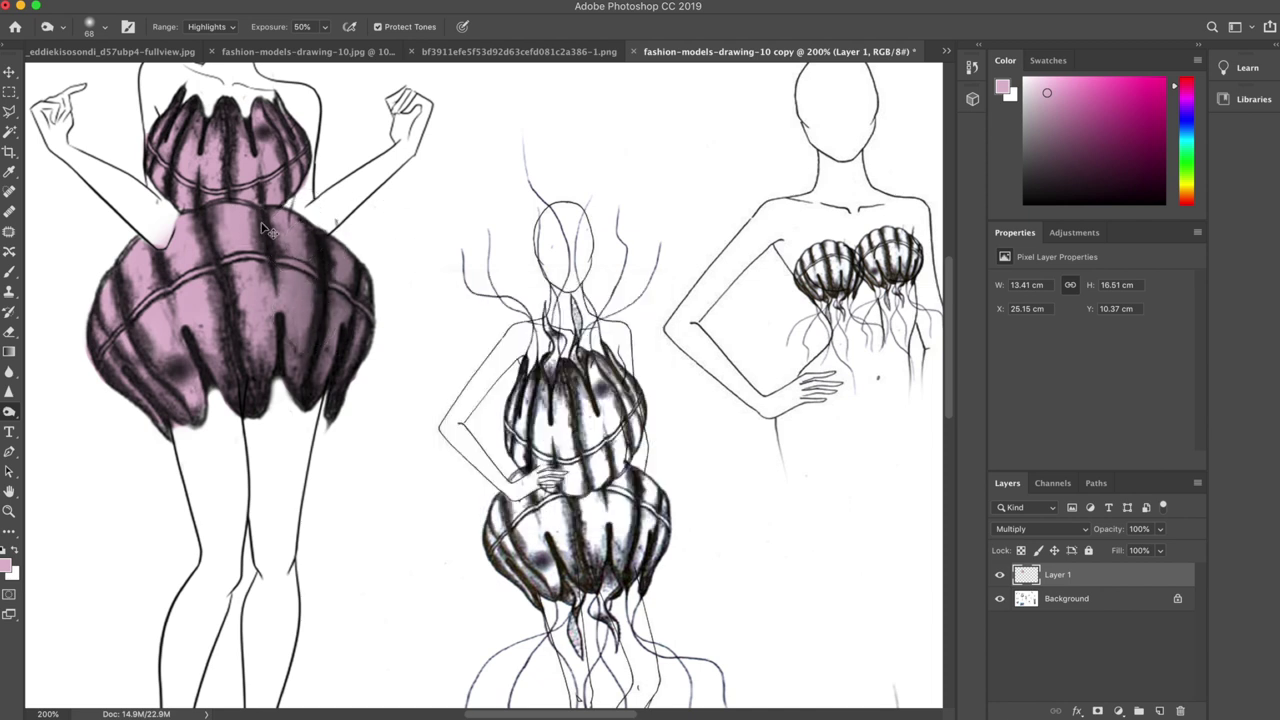
{"action": "mouse_move", "coordinate": [266, 238]}
{"action": "left_mouse_down"}
{"action": "mouse_move", "coordinate": [255, 265]}
{"action": "mouse_move", "coordinate": [275, 315]}
{"action": "left_mouse_up"}
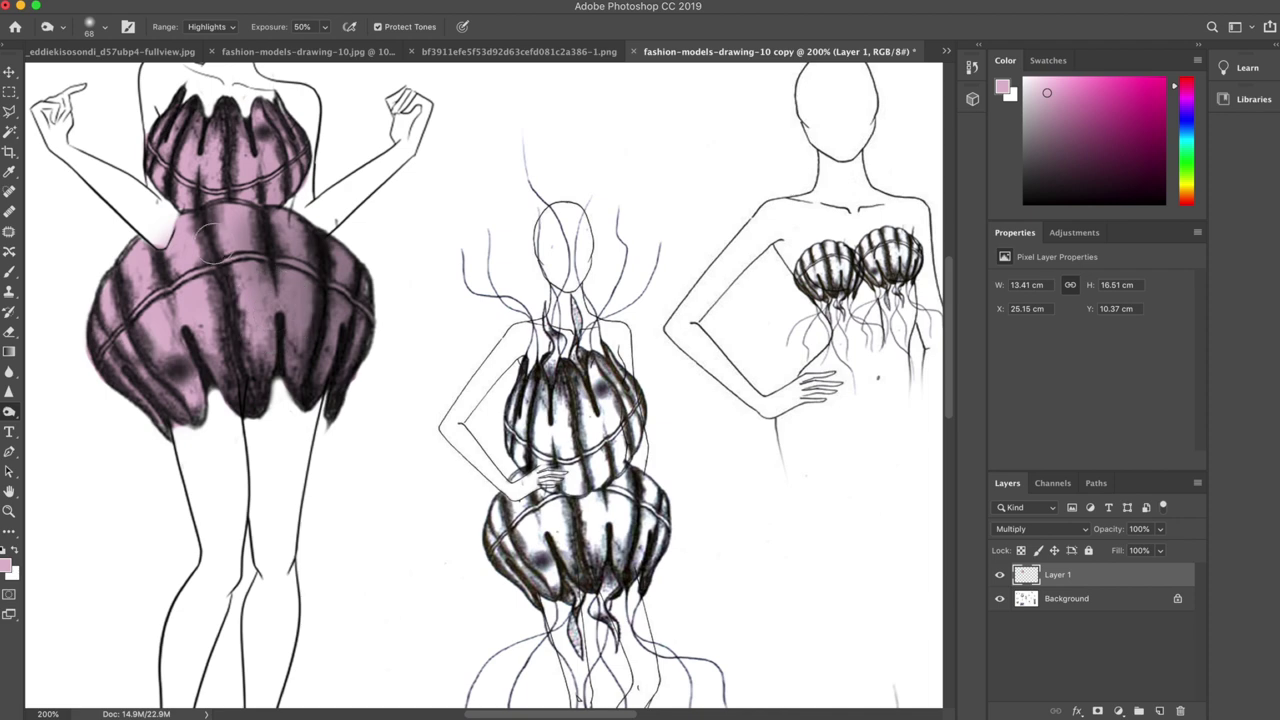
{"action": "mouse_move", "coordinate": [212, 245]}
{"action": "left_mouse_down"}
{"action": "mouse_move", "coordinate": [213, 315]}
{"action": "mouse_move", "coordinate": [138, 256]}
{"action": "mouse_move", "coordinate": [160, 320]}
{"action": "left_mouse_up"}
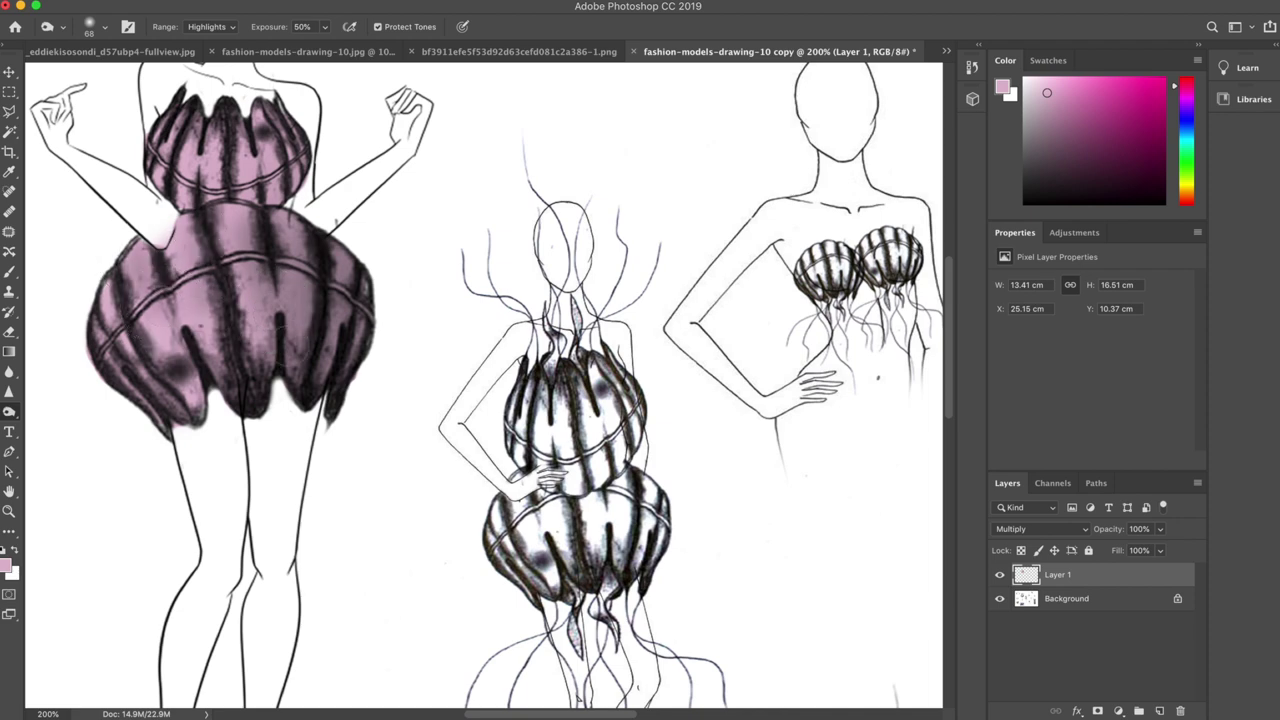
{"action": "key", "text": "super+minus"}
{"action": "key", "text": "super+minus"}
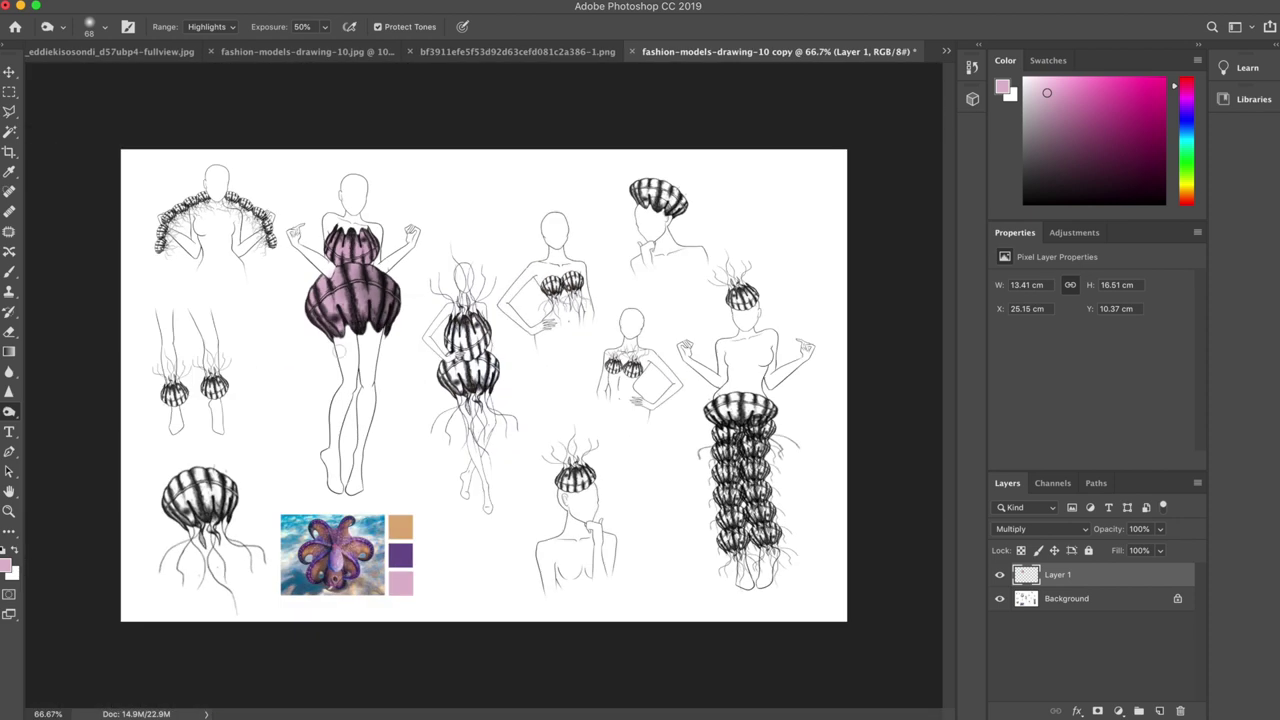
Swap the Dodge Tool for the Burn Tool, working on Midtones
{"action": "right_click", "coordinate": [8, 412]}
{"action": "left_click", "coordinate": [55, 422]}
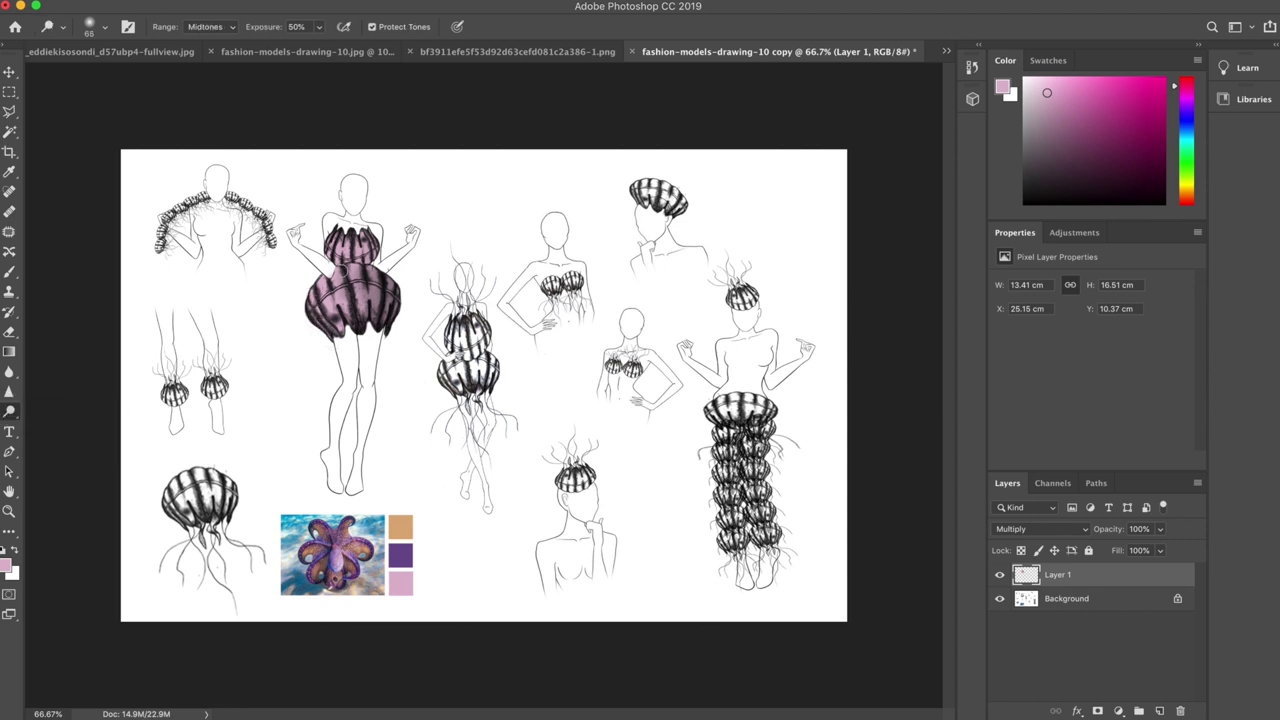